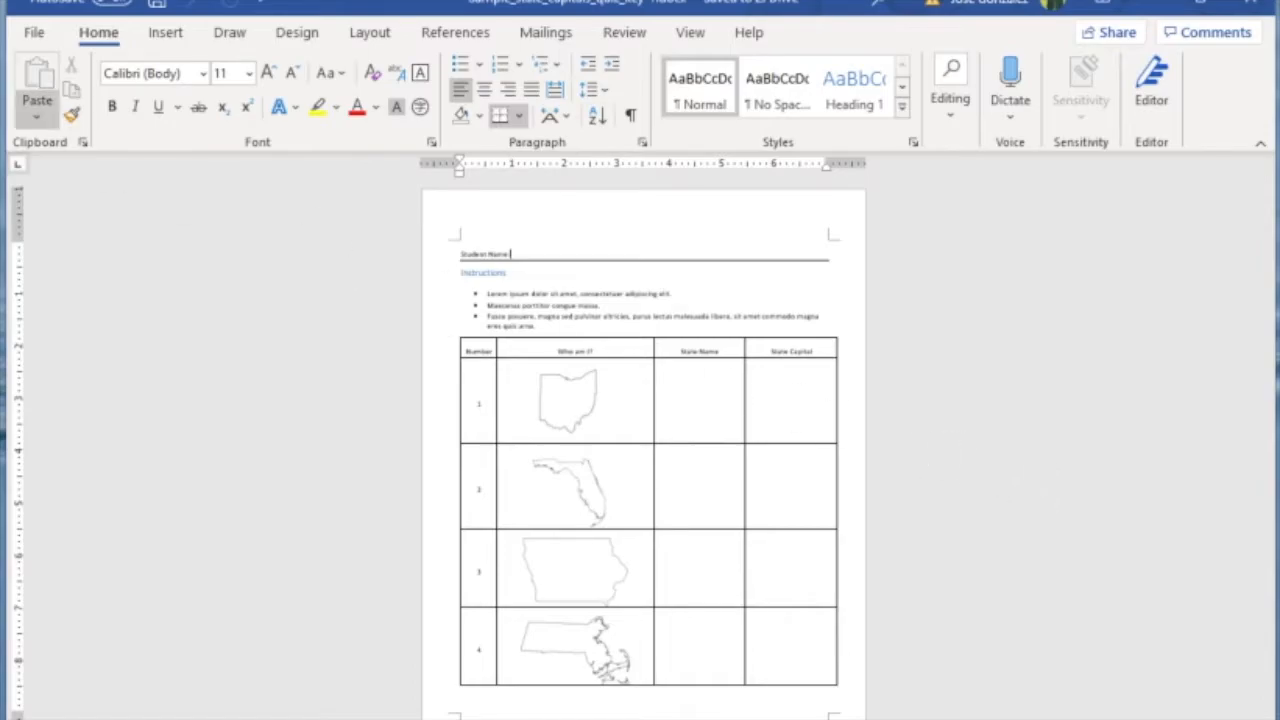
# Step: Create a new blank document
pyautogui.click(38, 33)
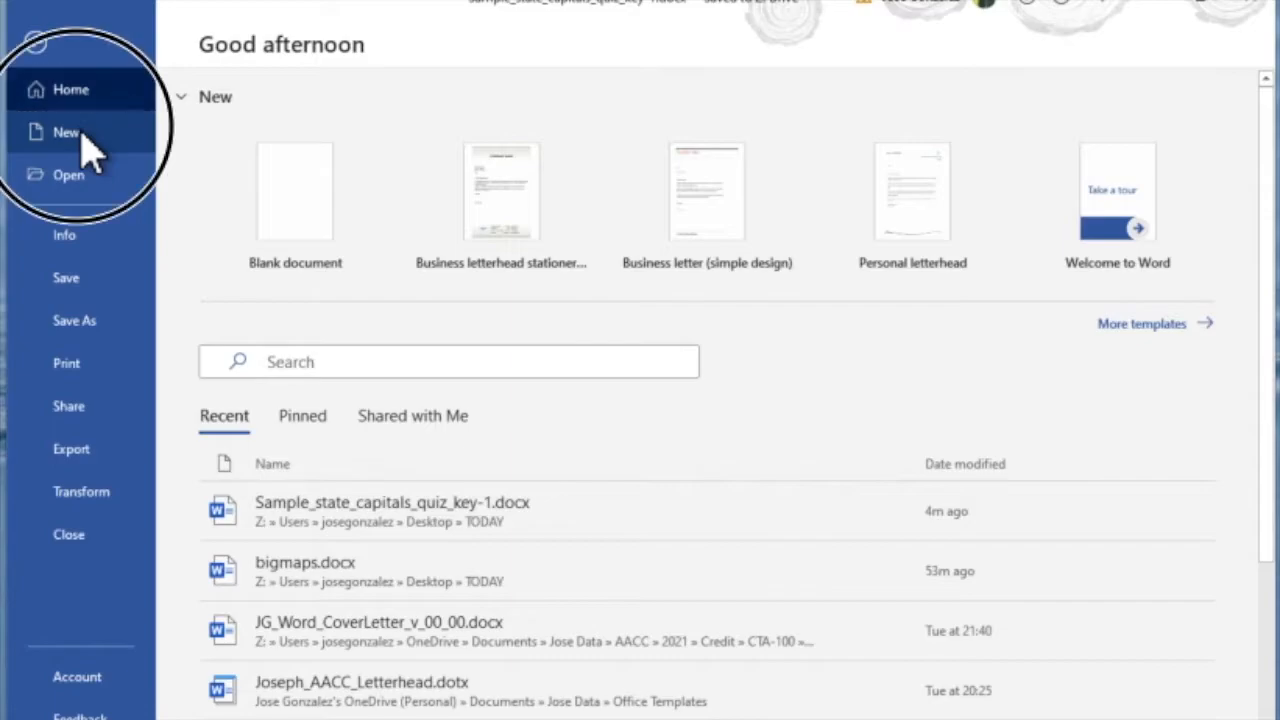
pyautogui.click(82, 143)
pyautogui.click(263, 214)
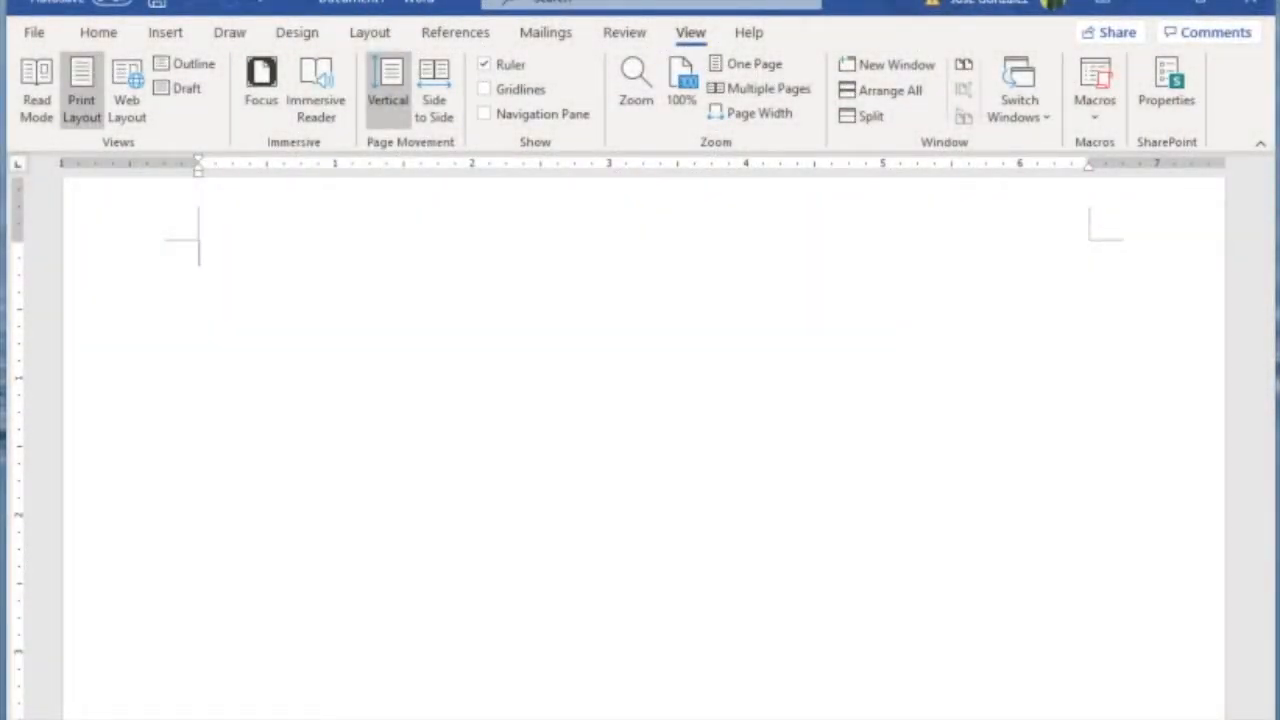
# Step: Set the page margins to the Moderate preset, with 1" top and bottom and 0.75" left and right
pyautogui.click(381, 42)
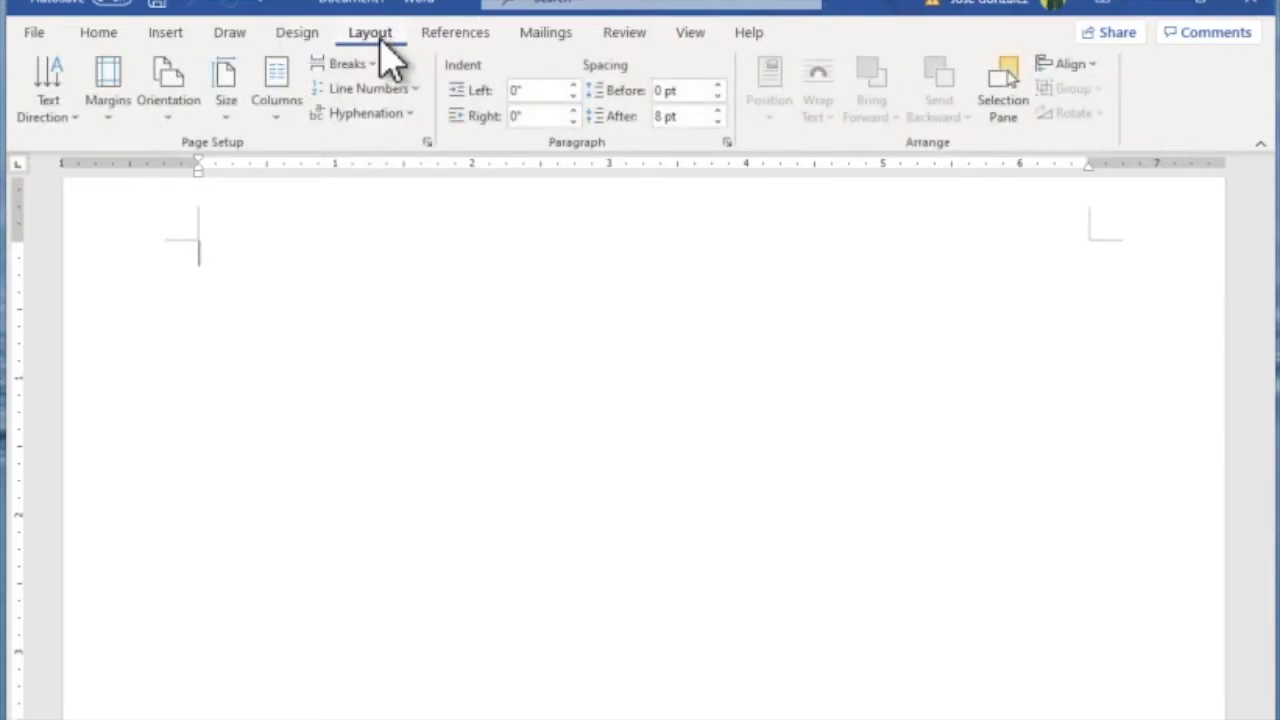
pyautogui.click(115, 115)
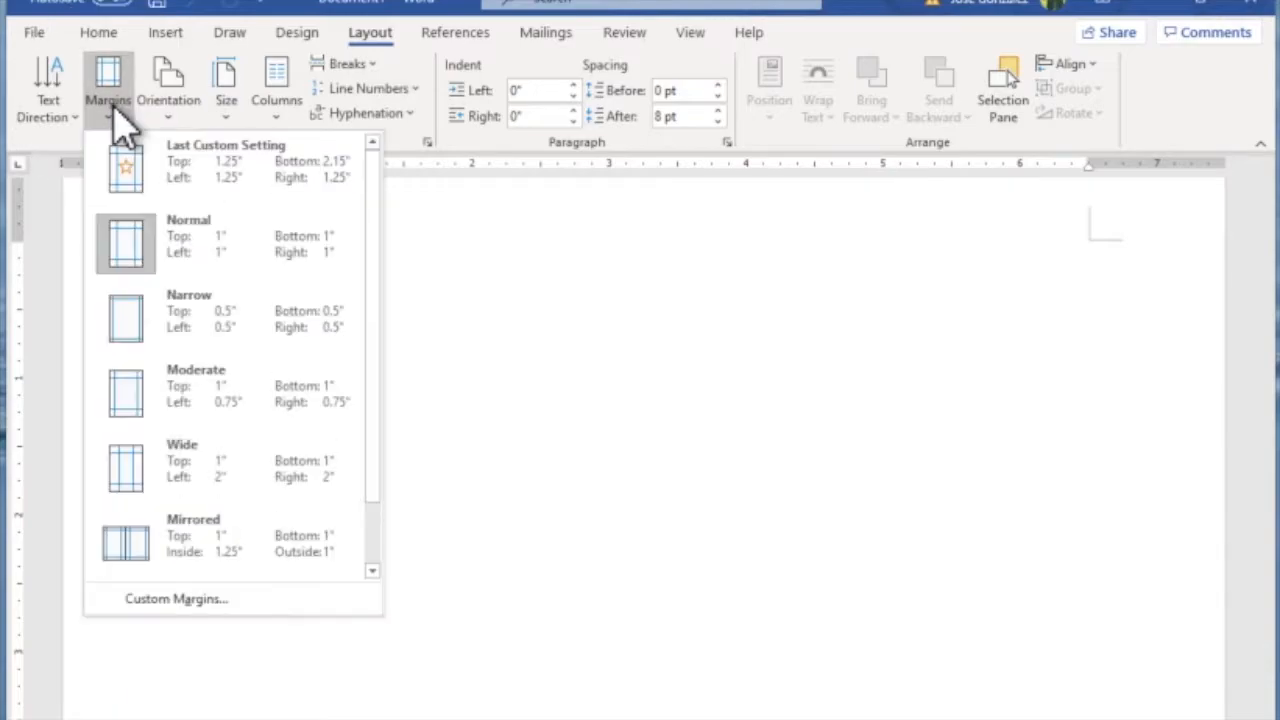
pyautogui.click(160, 398)
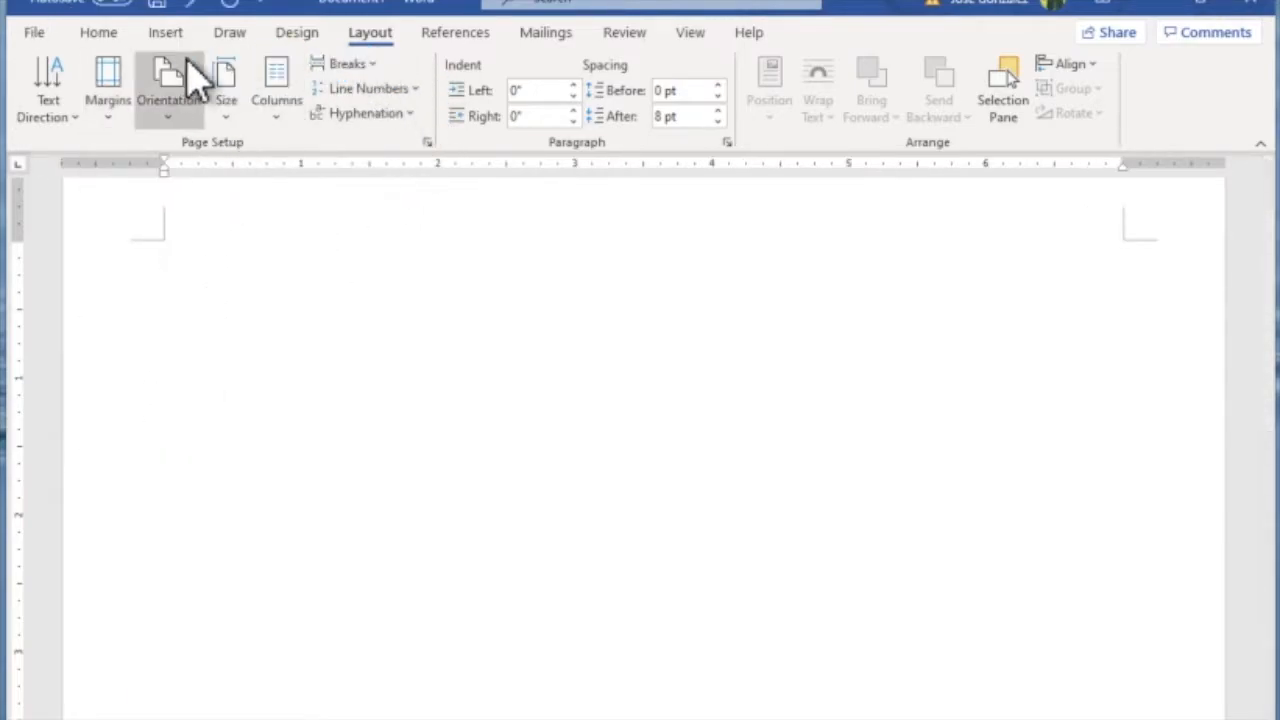
# Step: Show the paragraph marks and add four empty paragraphs at the start of the document
pyautogui.click(104, 40)
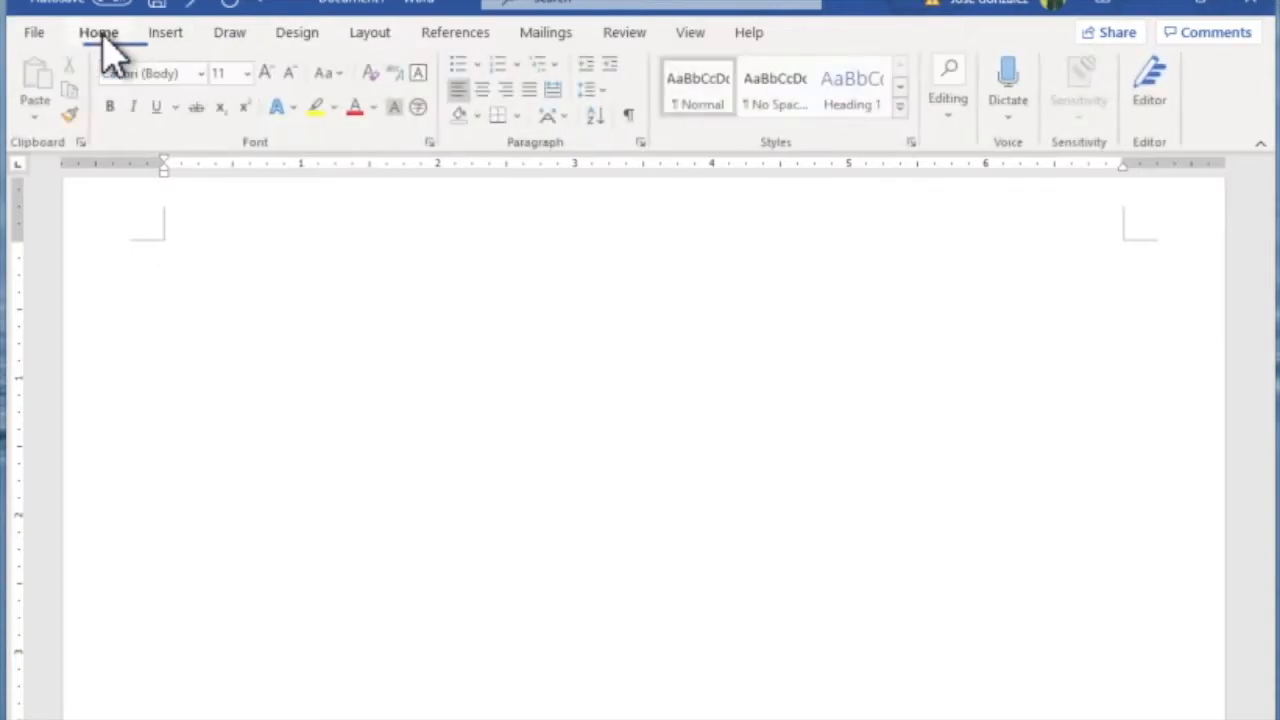
pyautogui.click(631, 116)
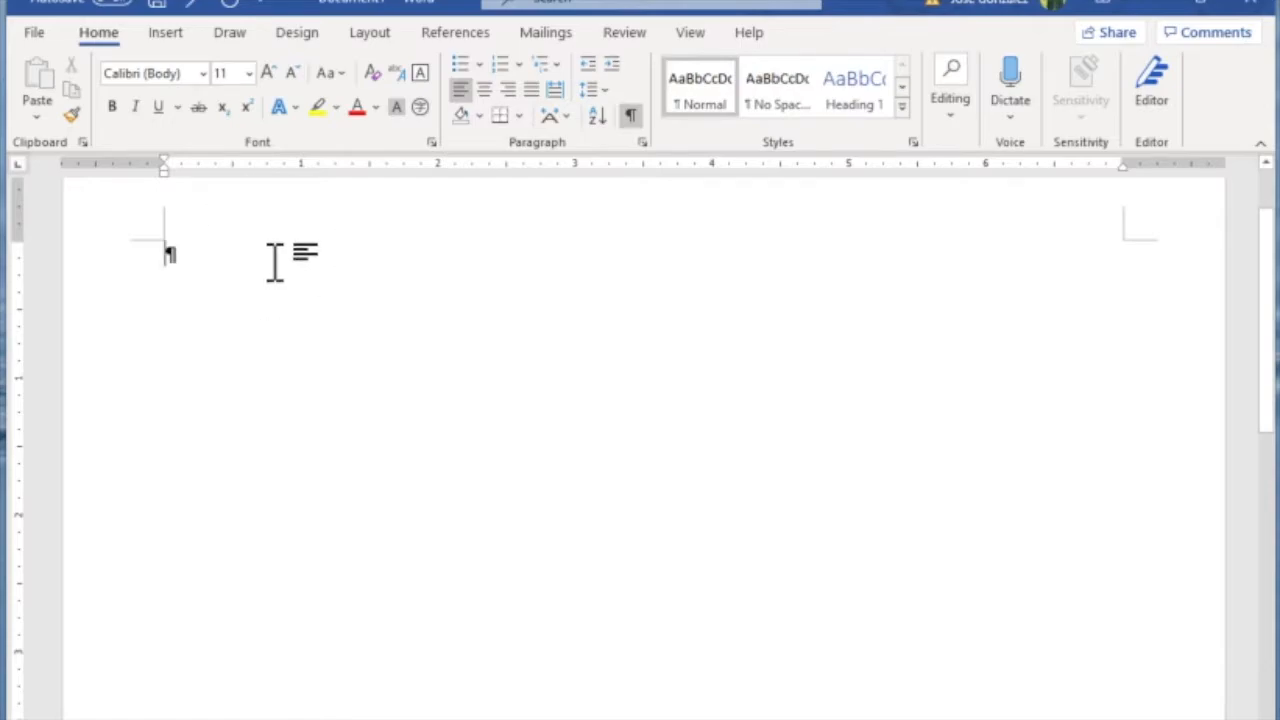
pyautogui.press('Return')
pyautogui.press('Return')
pyautogui.press('Return')
pyautogui.press('Return')
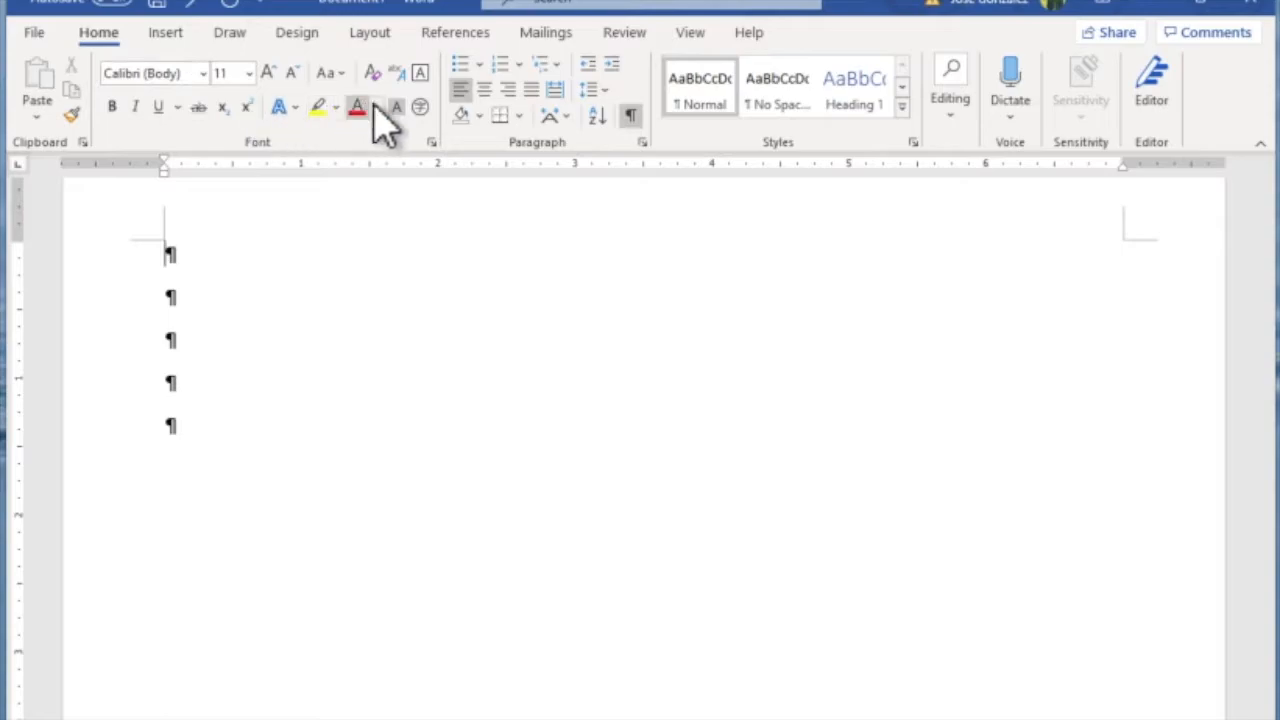
# Step: Modify the Normal style so that its paragraph spacing before is 12 pt
pyautogui.rightClick(703, 95)
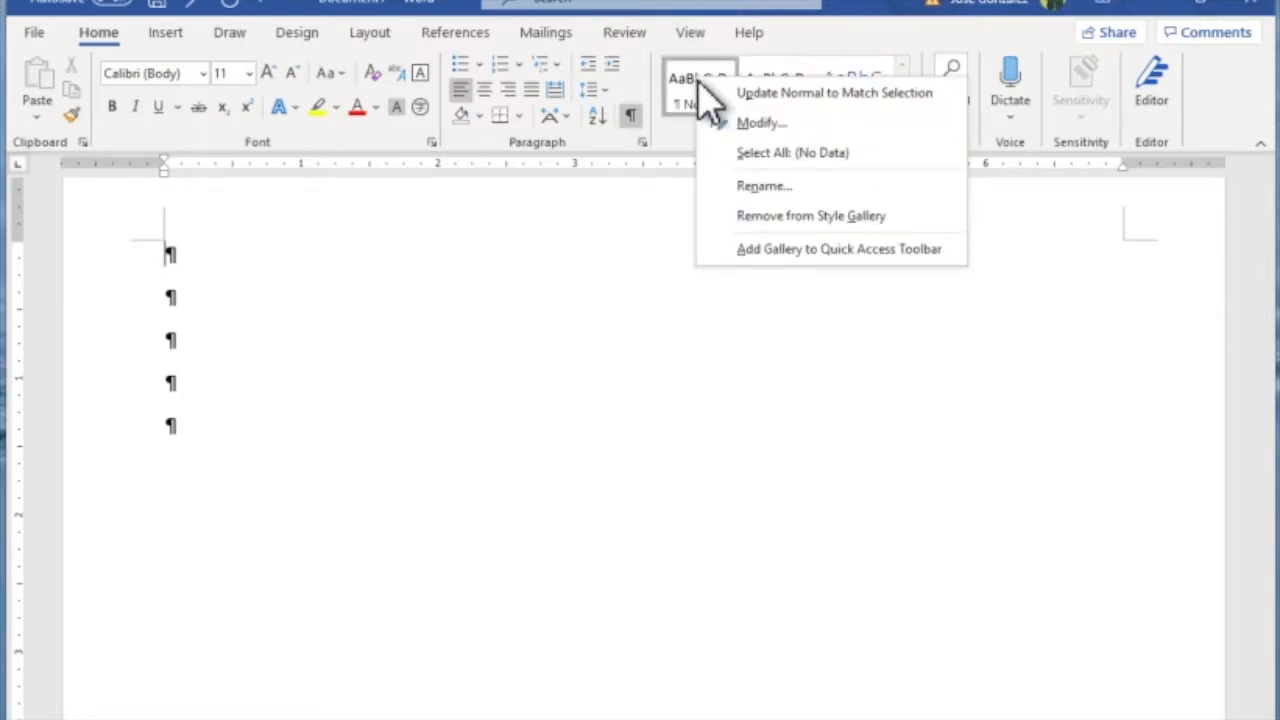
pyautogui.click(750, 124)
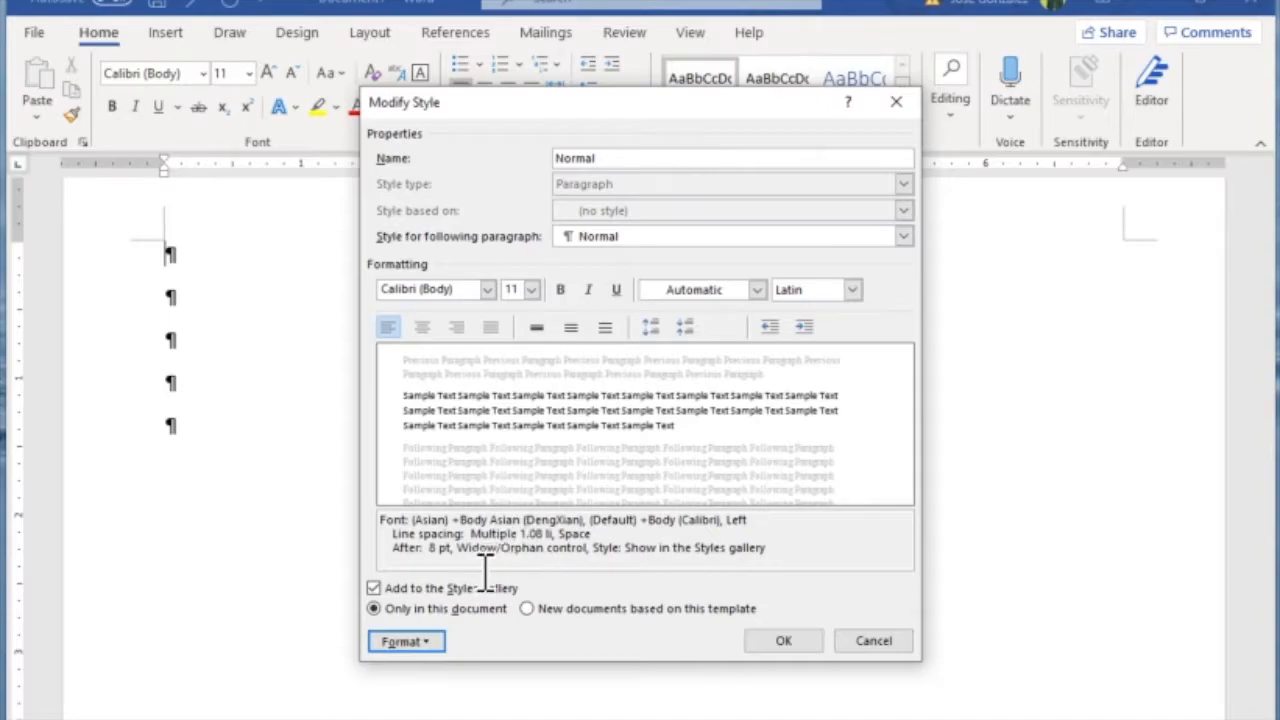
pyautogui.click(414, 648)
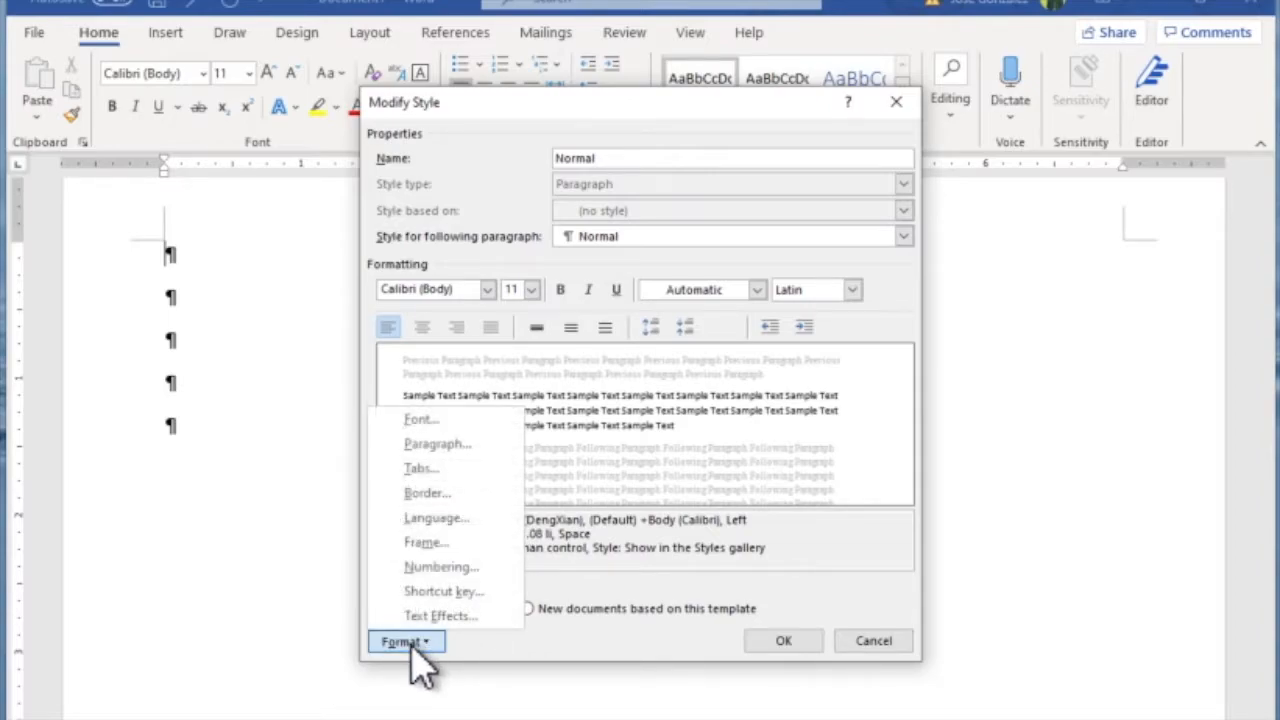
pyautogui.click(436, 444)
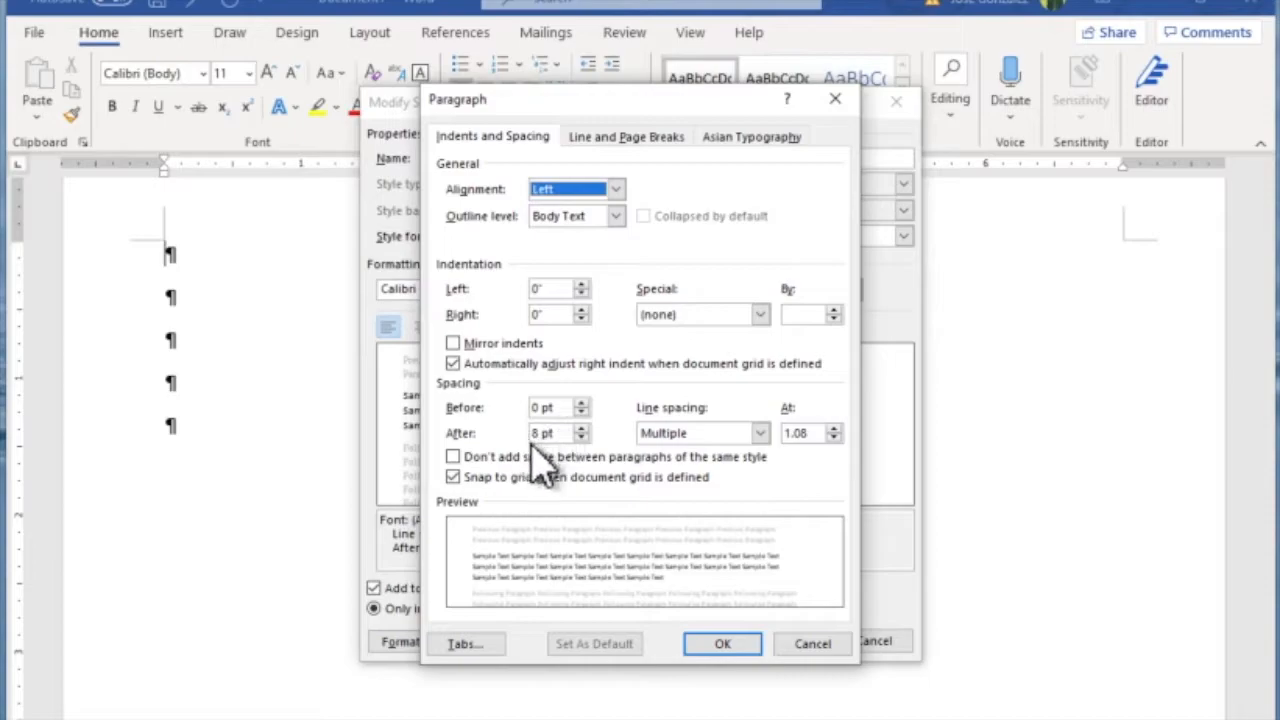
pyautogui.click(580, 403)
pyautogui.click(580, 403)
pyautogui.click(580, 403)
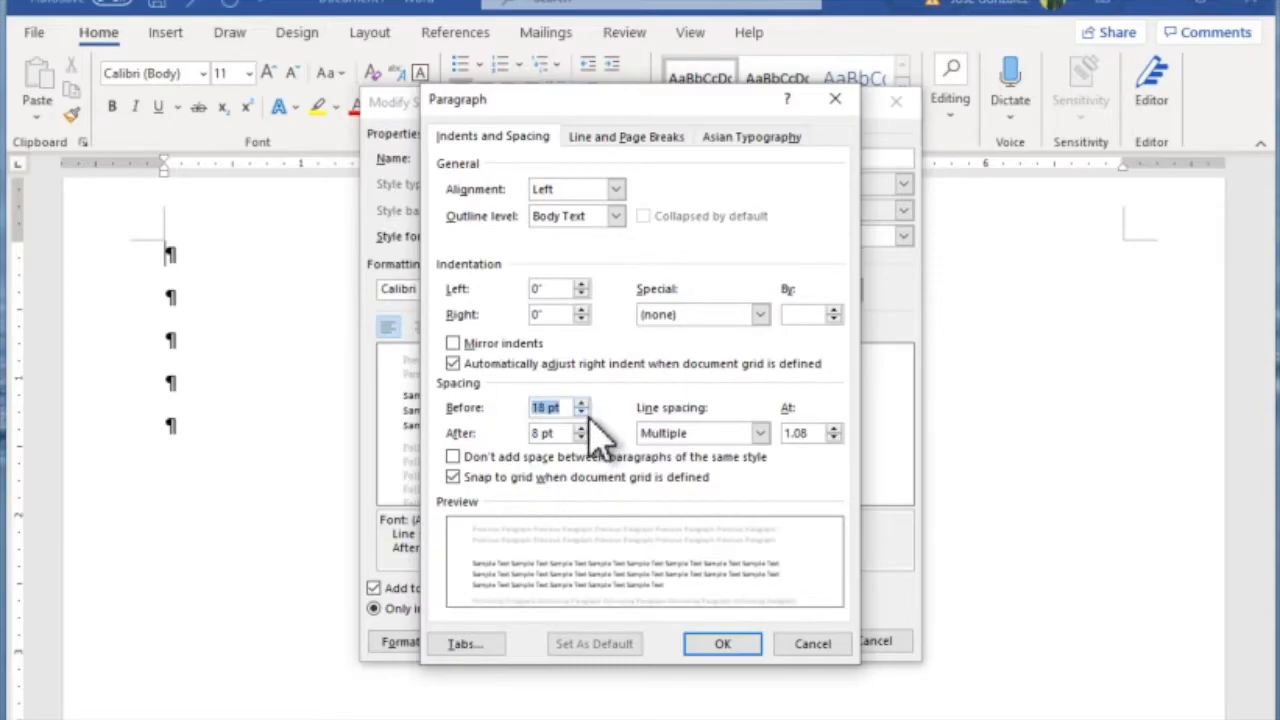
pyautogui.click(581, 412)
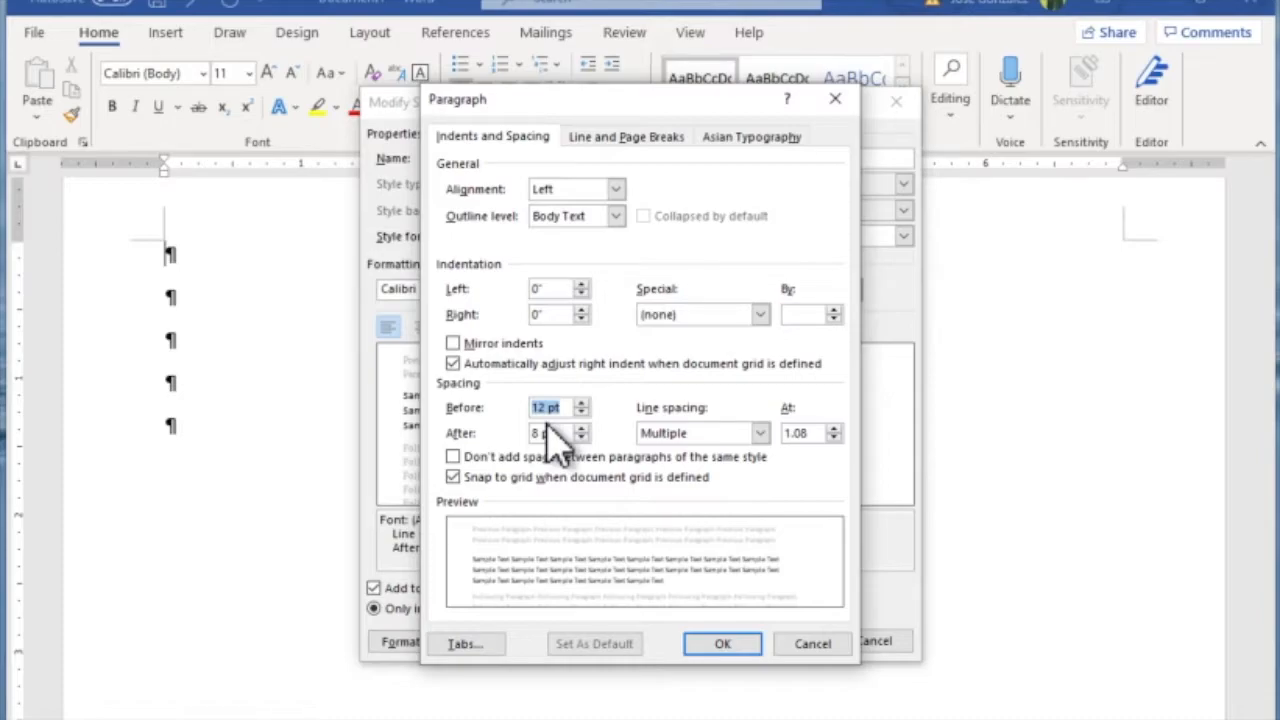
pyautogui.click(726, 644)
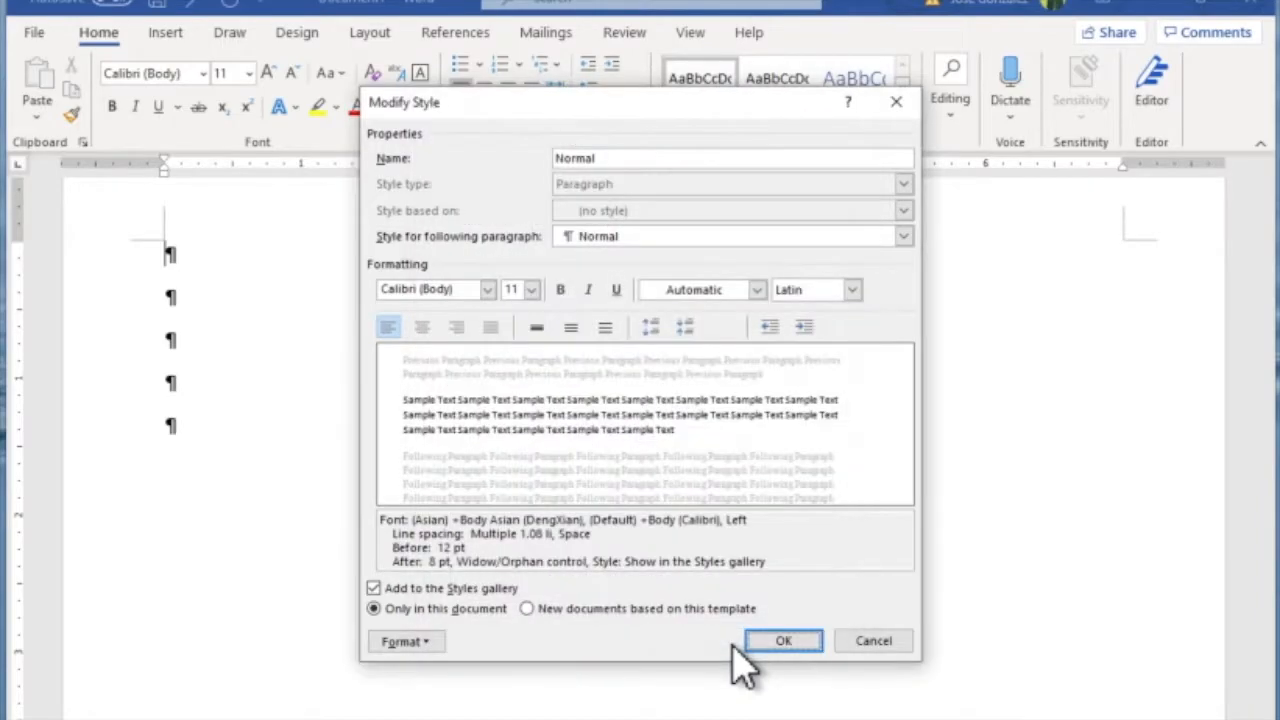
pyautogui.click(780, 642)
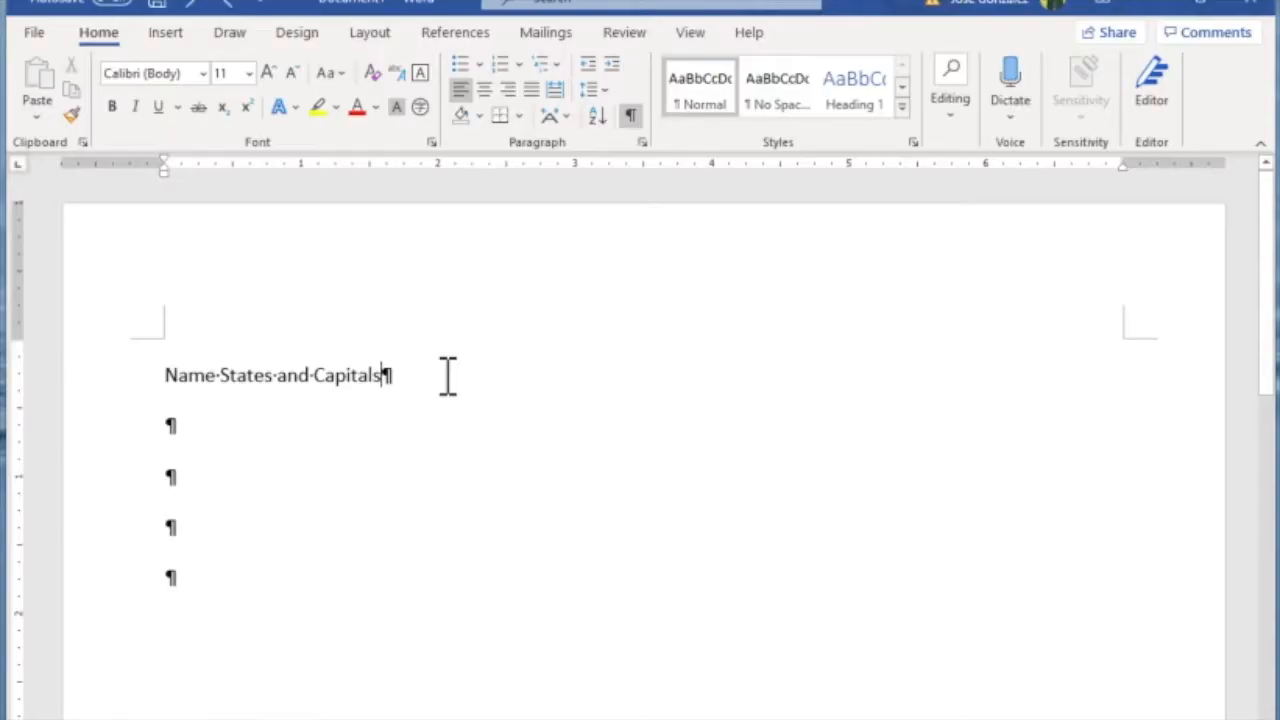
# Step: Add the footer text "Name States and Capitals", right-align it and return to the document body
pyautogui.scroll(-12, 448, 377)
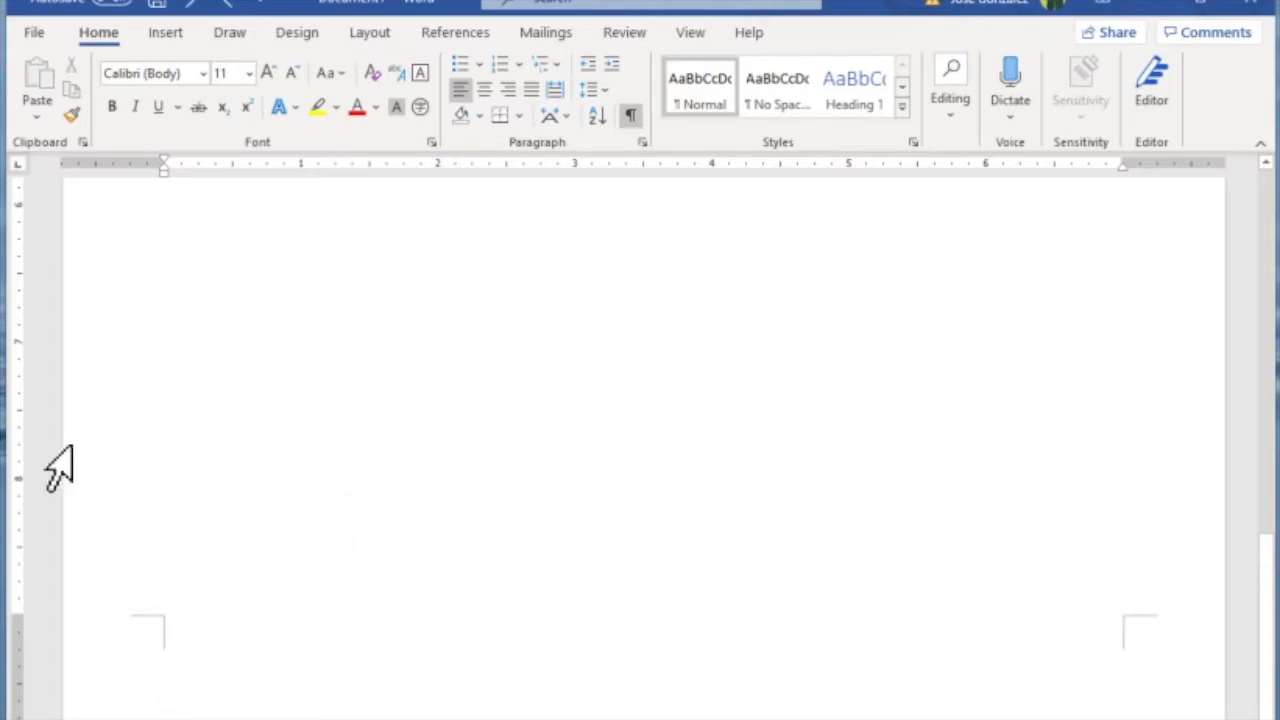
pyautogui.click(690, 33)
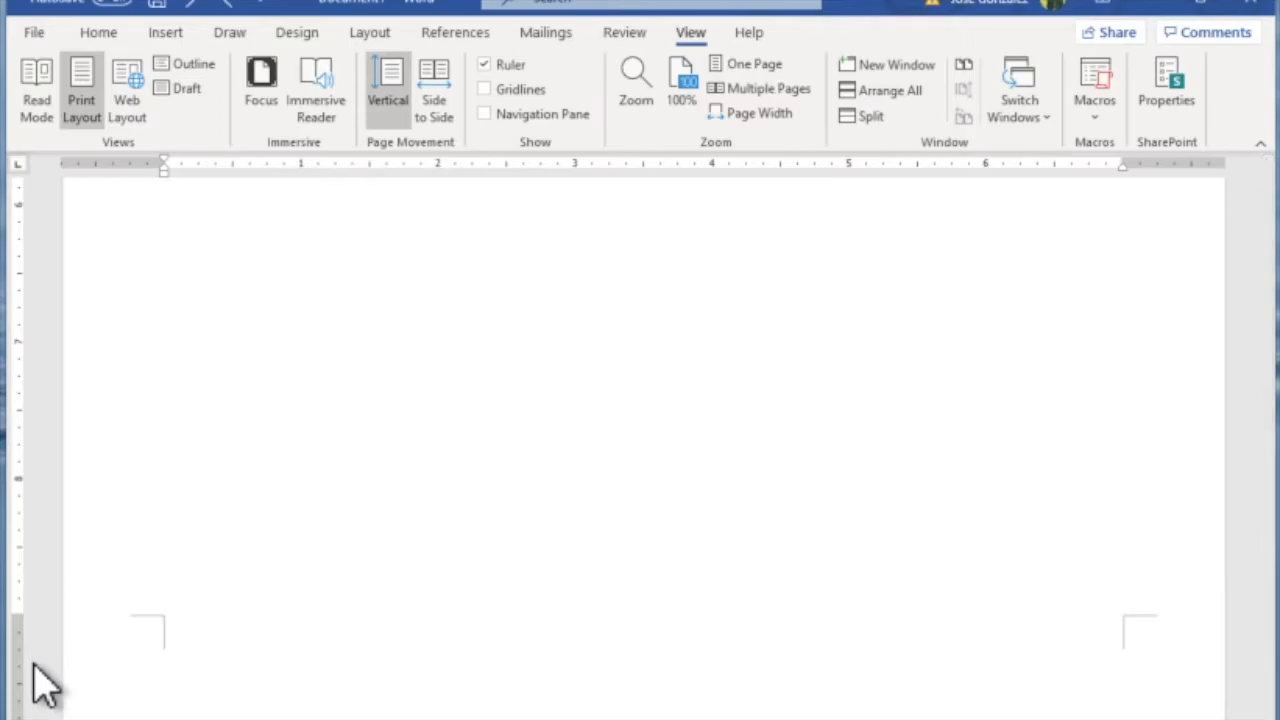
pyautogui.doubleClick(274, 668)
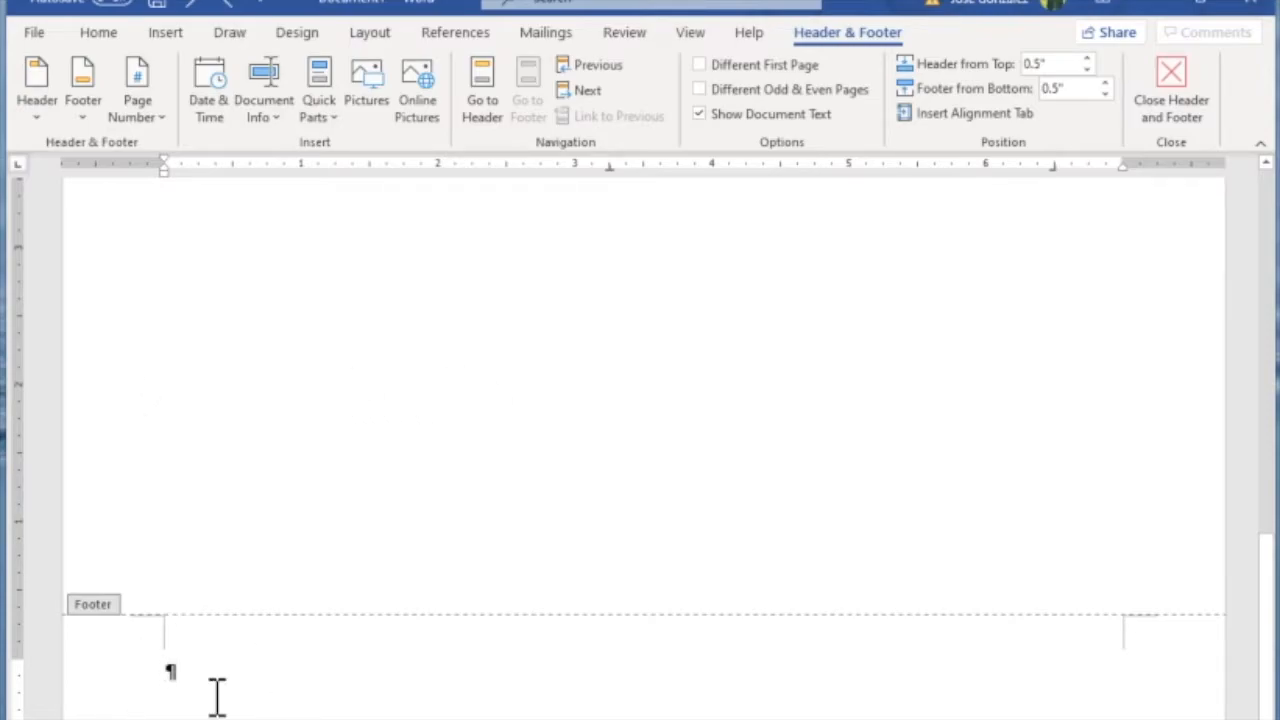
pyautogui.write('Name States and Capitals')
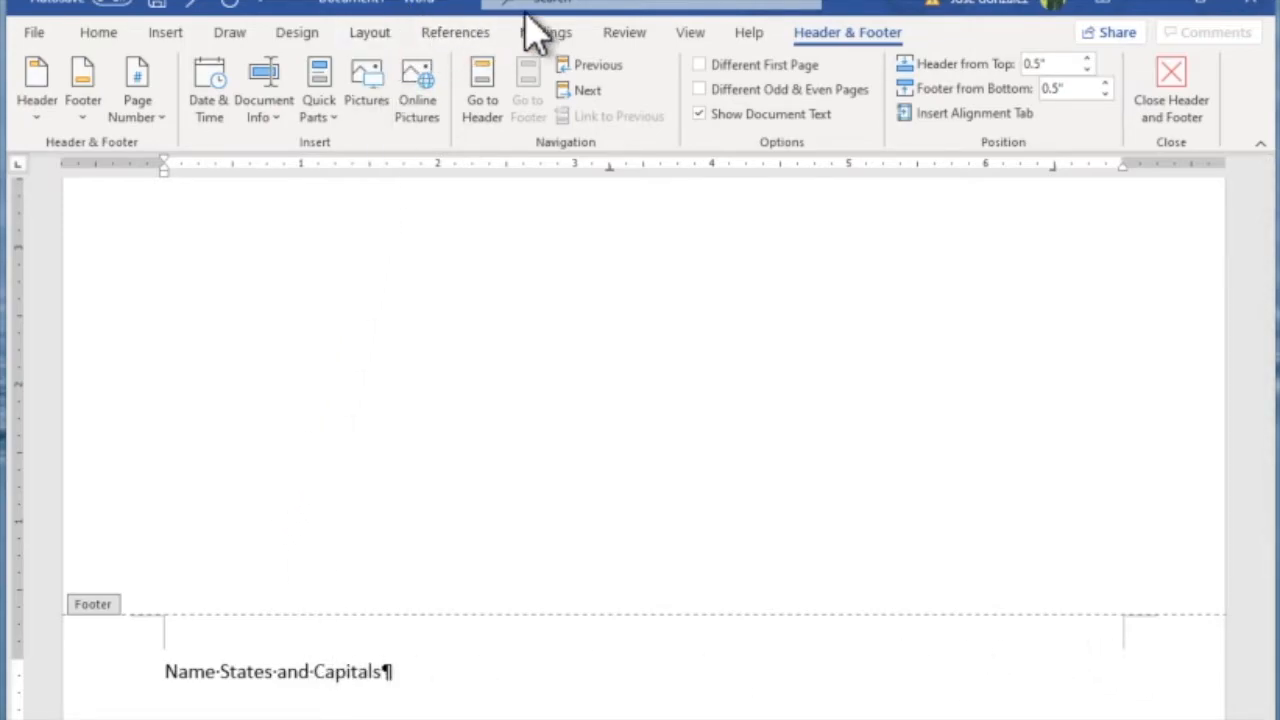
pyautogui.click(98, 32)
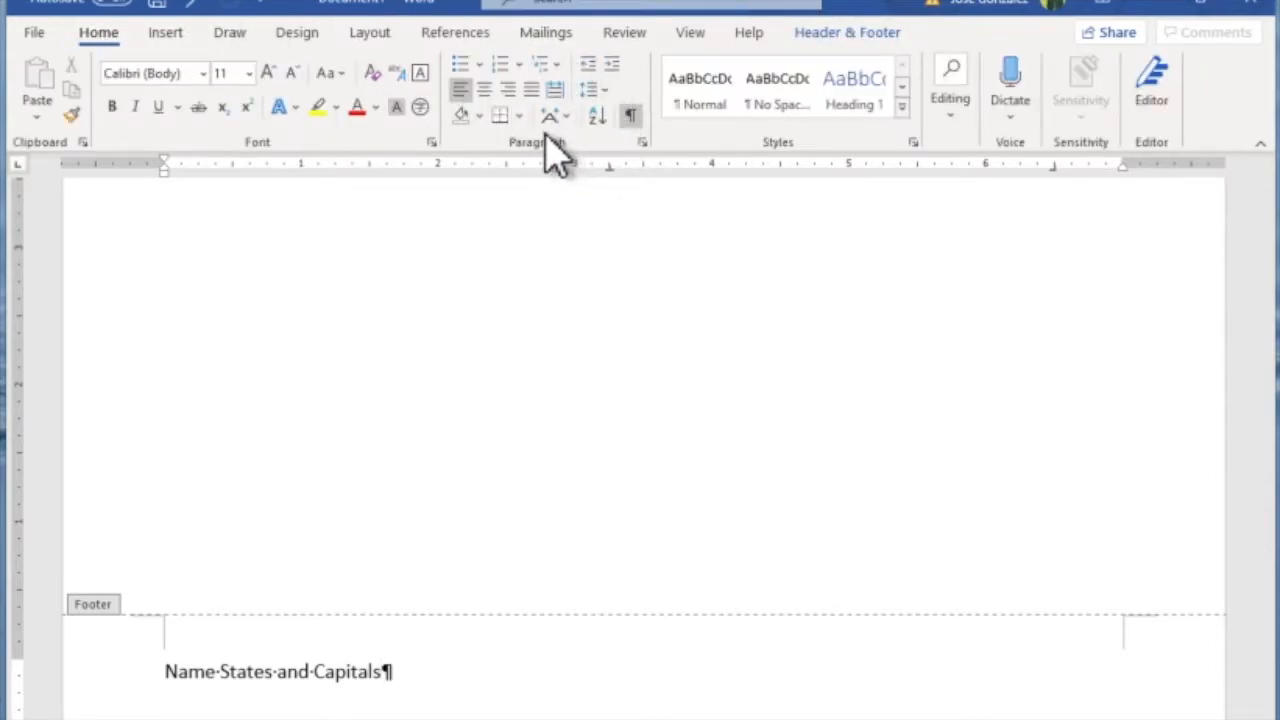
pyautogui.click(510, 92)
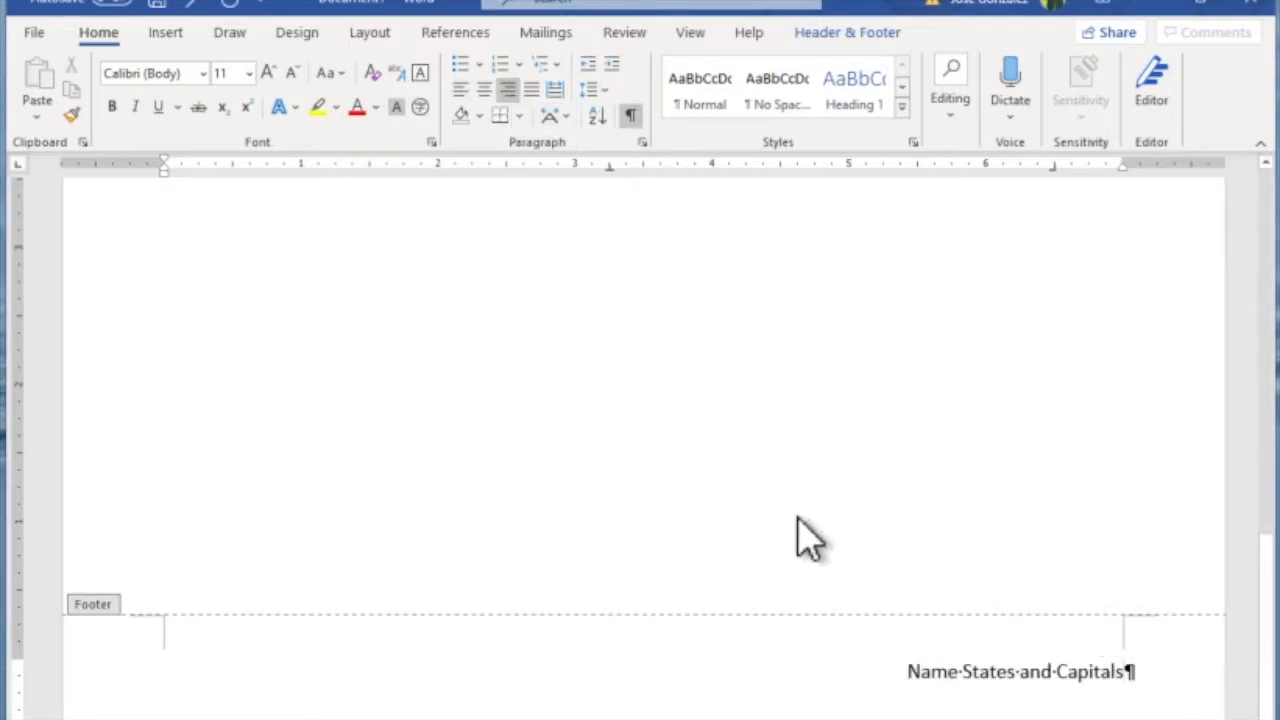
pyautogui.doubleClick(400, 432)
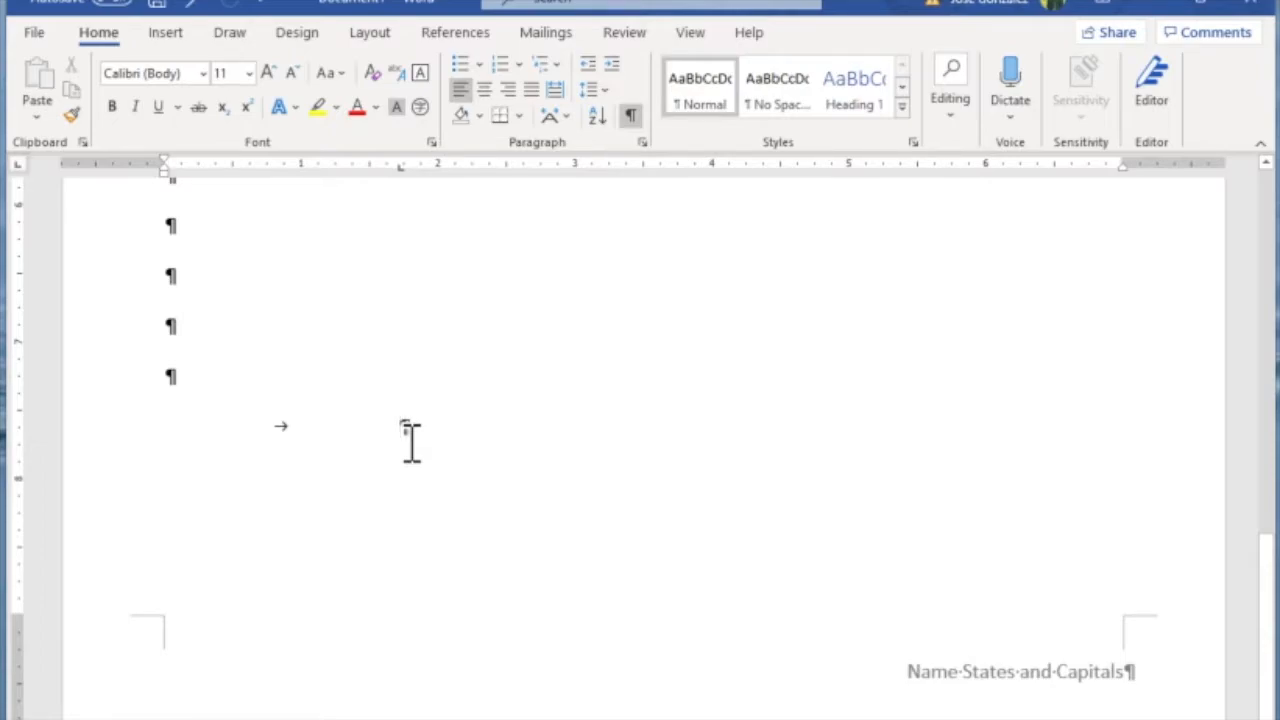
pyautogui.press('Return')
pyautogui.press('Return')
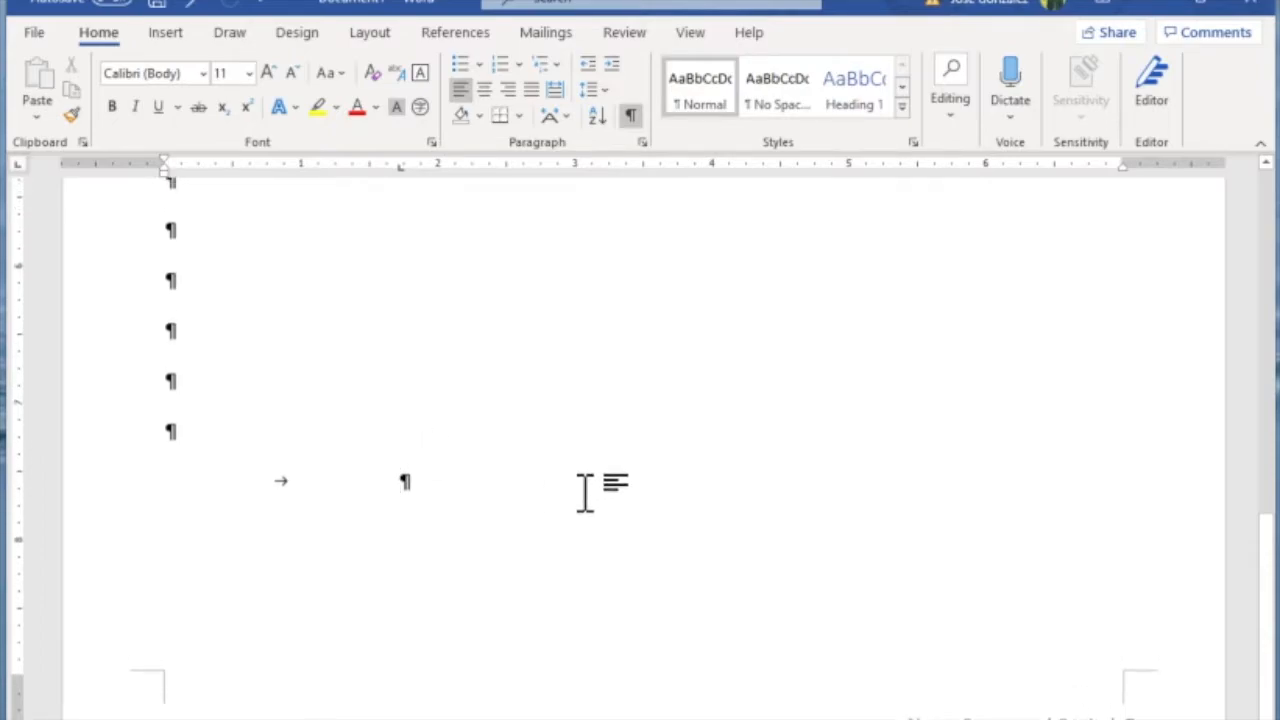
pyautogui.press('Return')
pyautogui.press('Return')
pyautogui.press('Return')
pyautogui.press('Return')
pyautogui.press('Return')
pyautogui.press('Return')
pyautogui.press('Return')
pyautogui.press('Return')
pyautogui.press('Return')
pyautogui.press('Return')
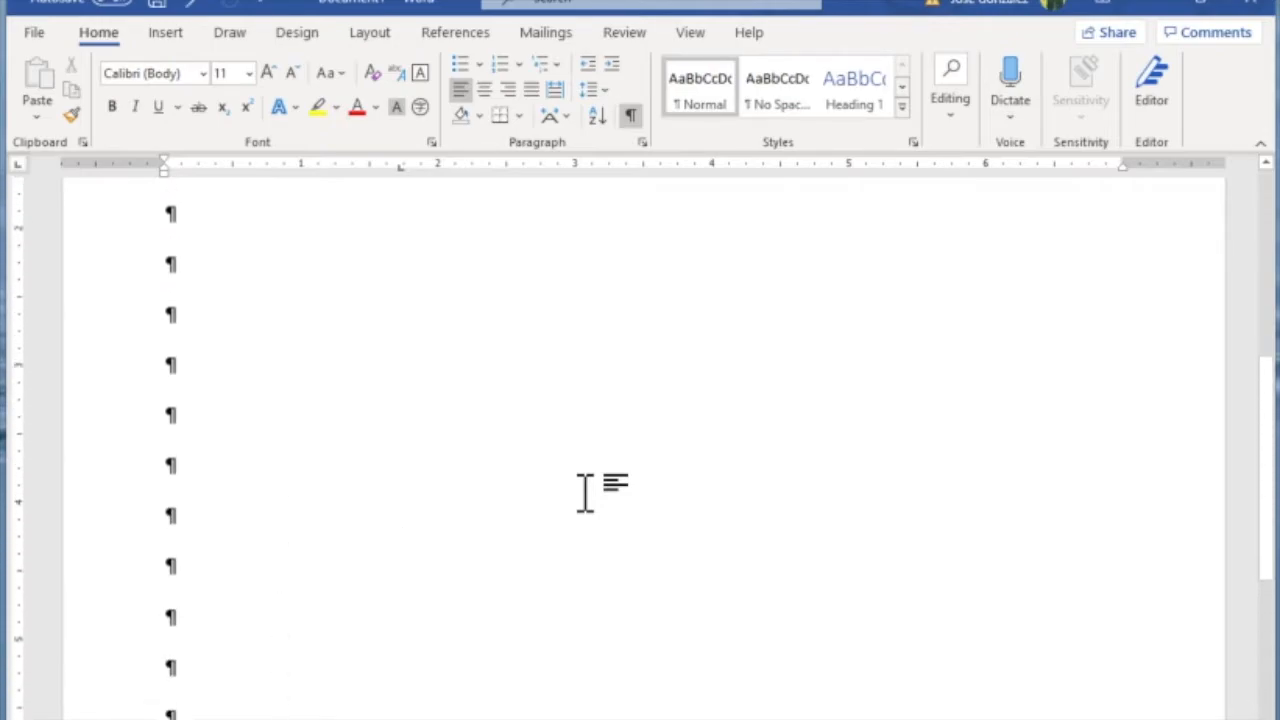
# Step: Enter "Student name:" on the first line of the document and give that paragraph a bottom border
pyautogui.scroll(10, 586, 491)
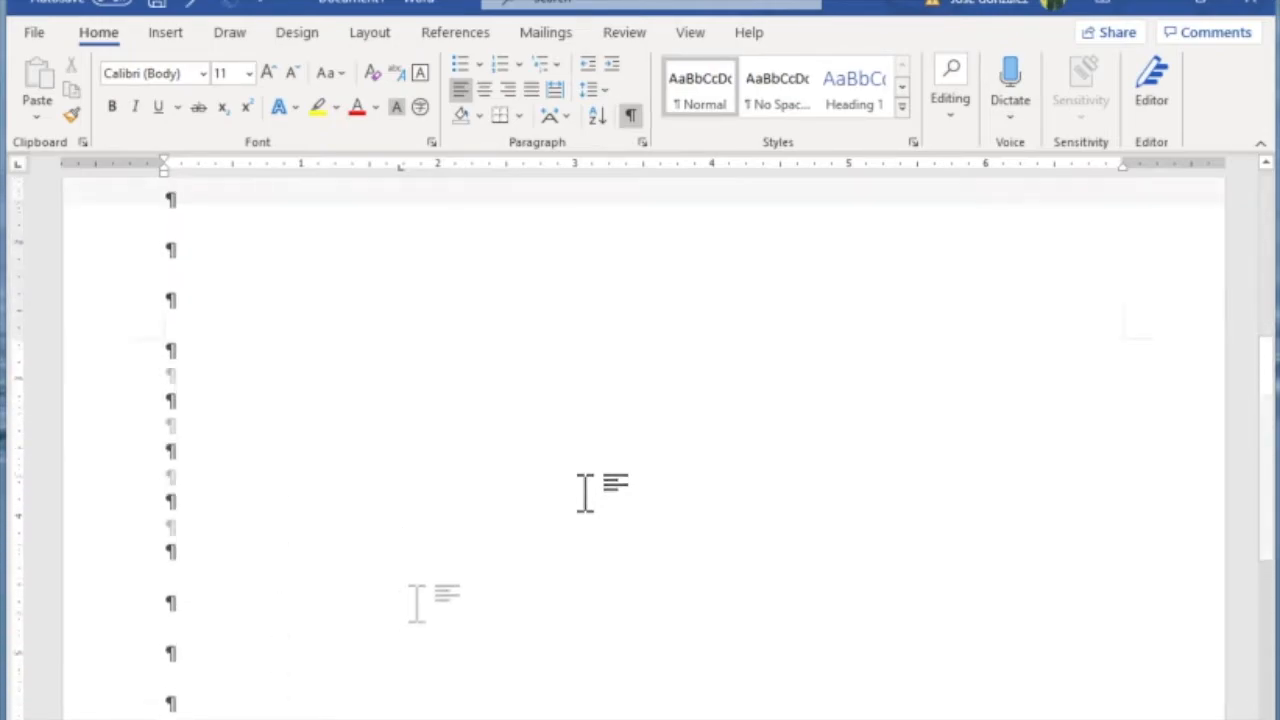
pyautogui.click(335, 377)
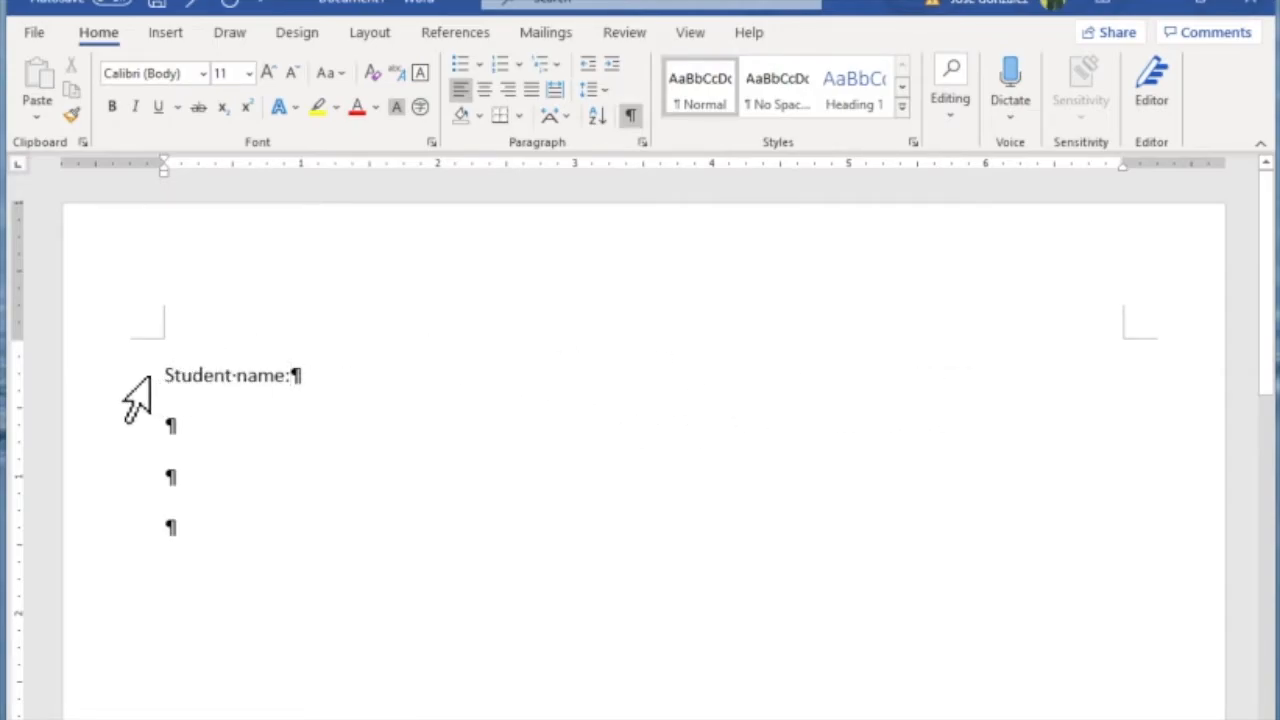
pyautogui.moveTo(168, 375); pyautogui.dragTo(337, 391)
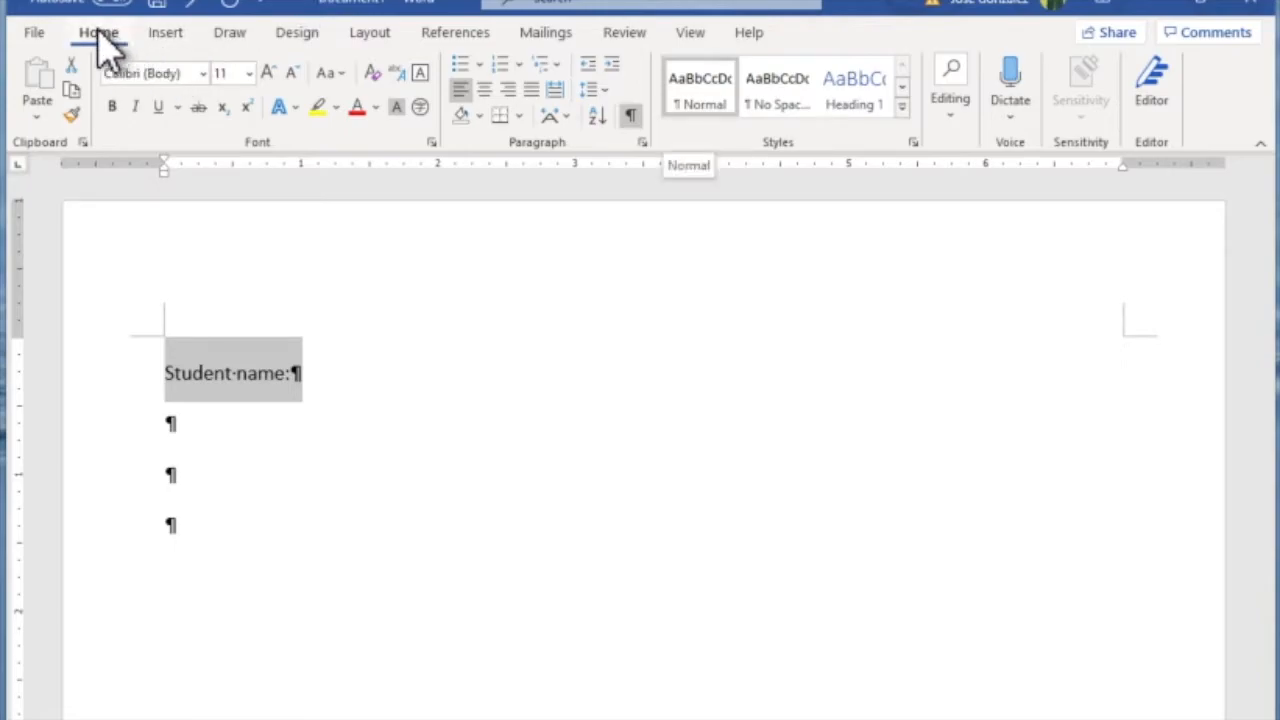
pyautogui.click(526, 120)
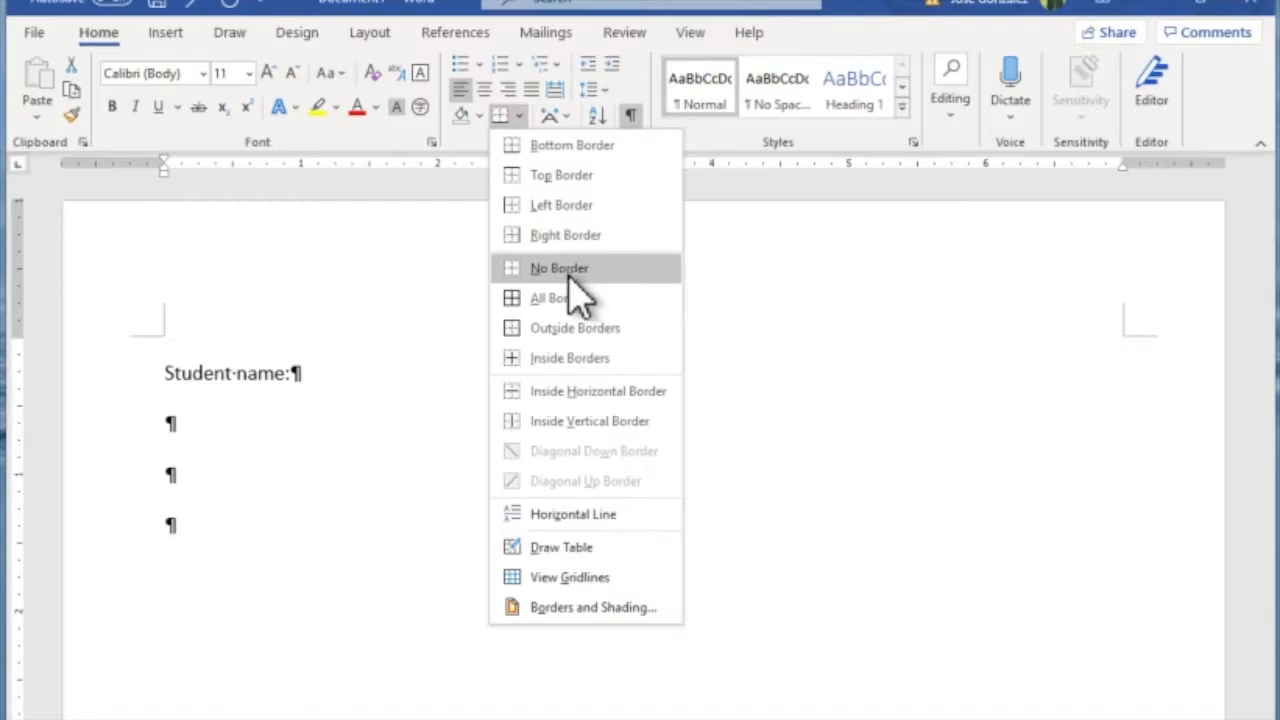
pyautogui.click(575, 152)
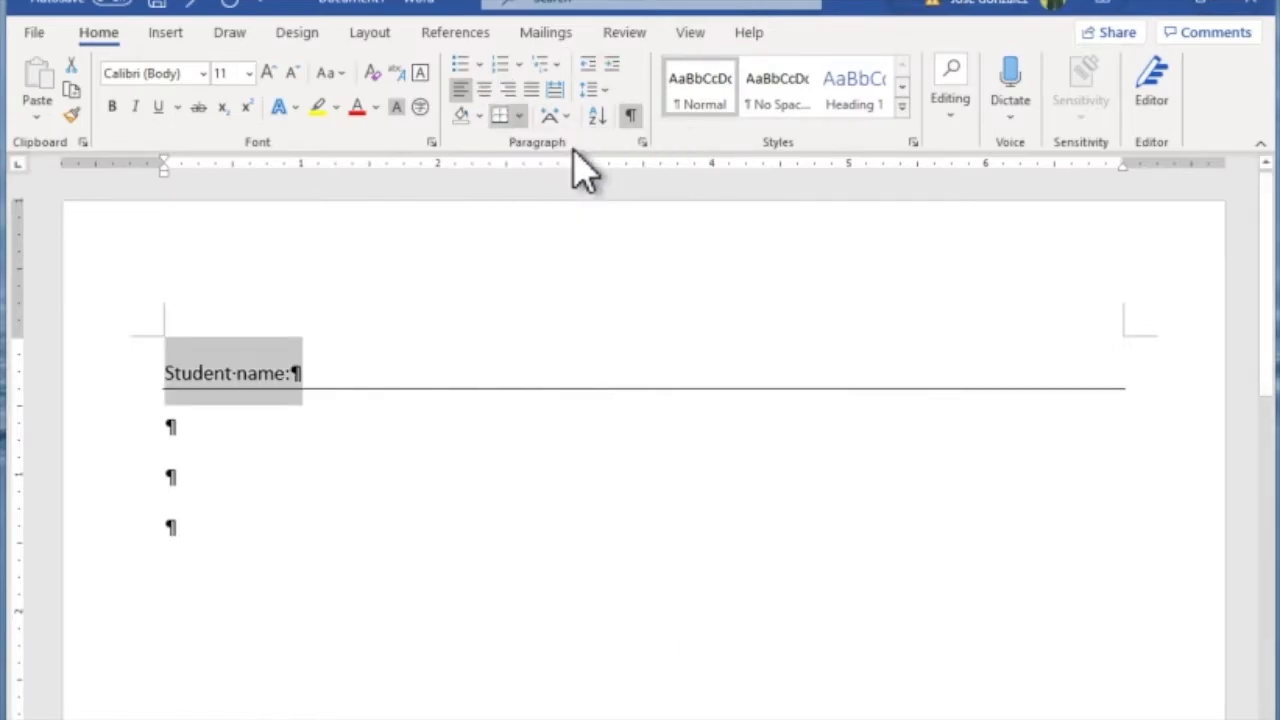
pyautogui.click(485, 500)
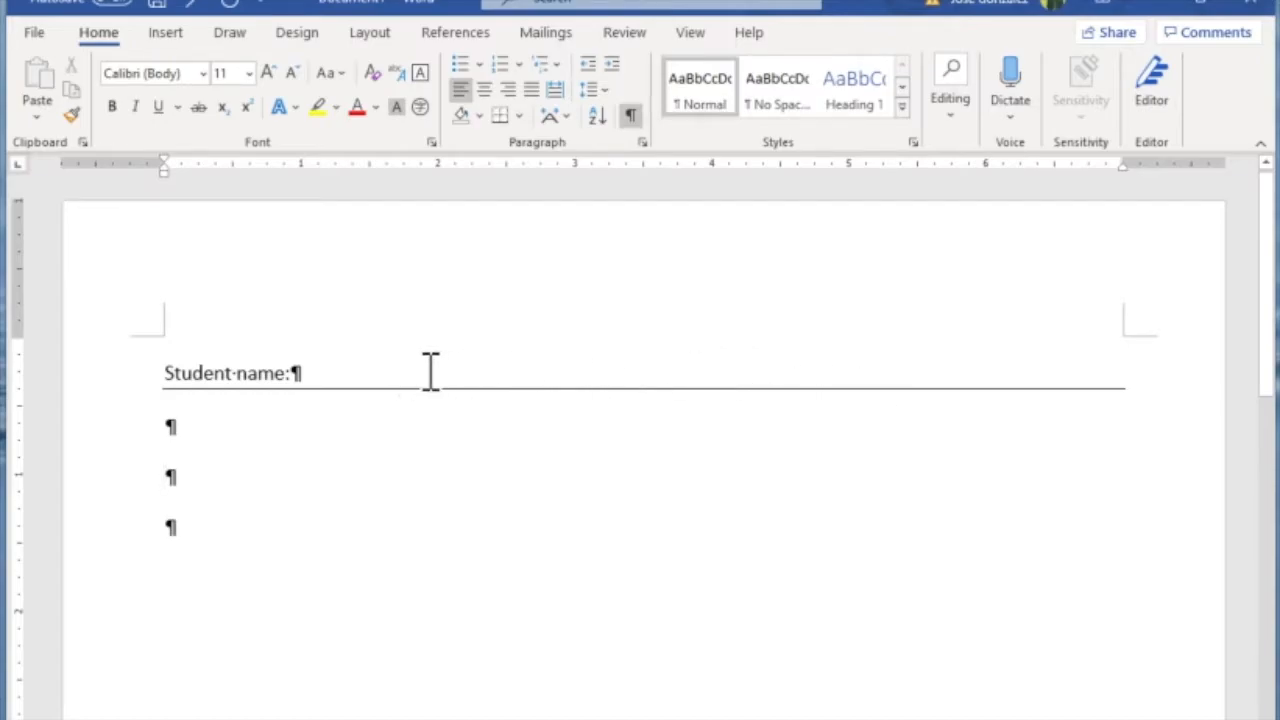
# Step: Enter "Instructions" on the line below the student name and apply the Heading 2 style to it
pyautogui.click(212, 430)
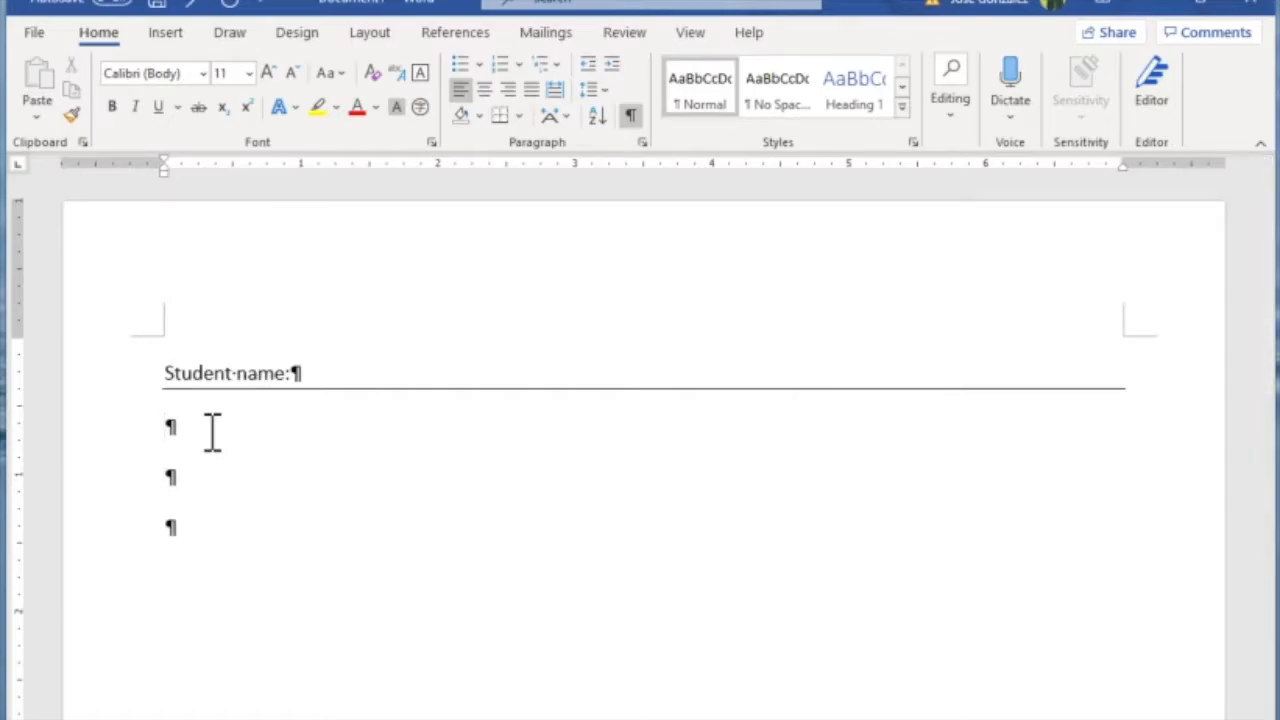
pyautogui.write('hi')
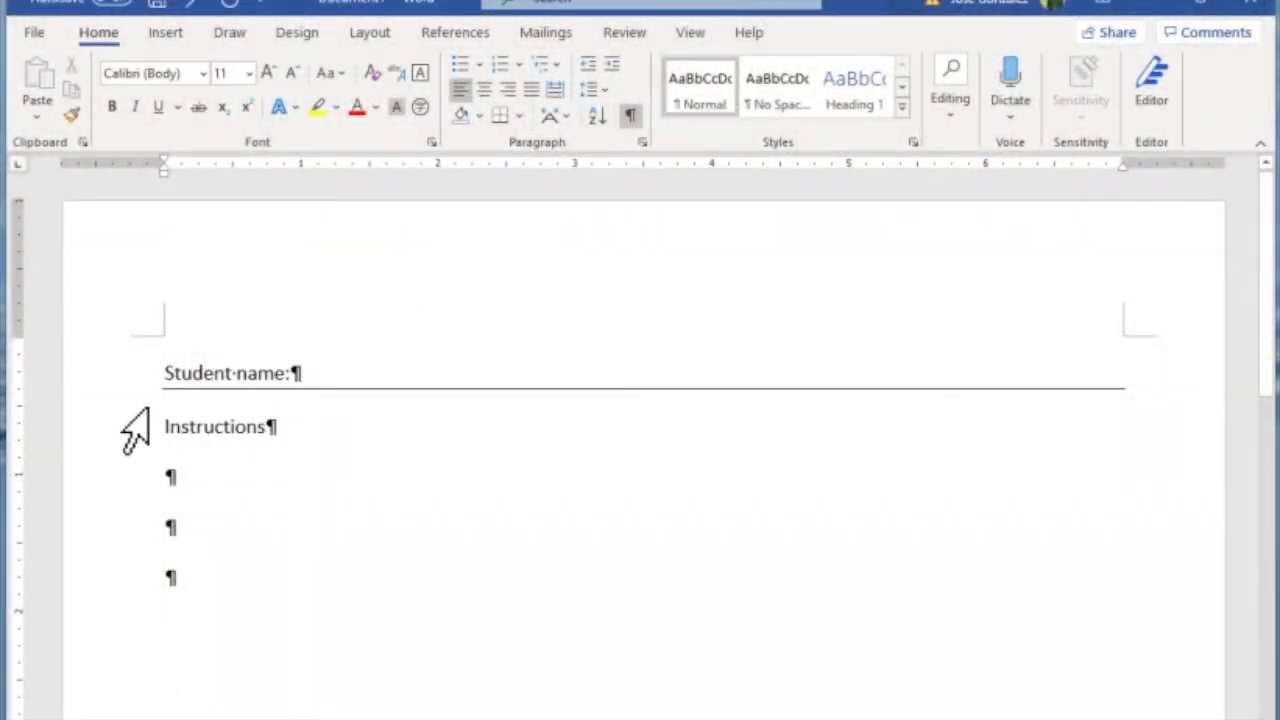
pyautogui.click(140, 430)
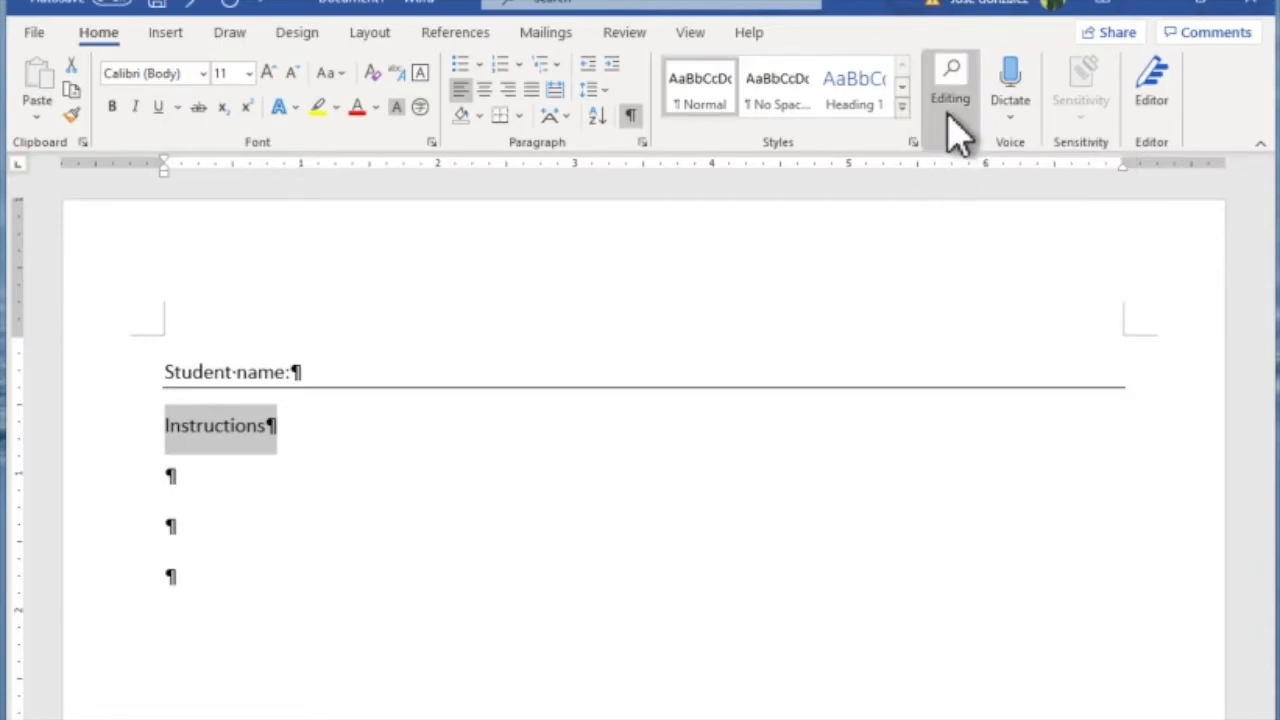
pyautogui.click(902, 106)
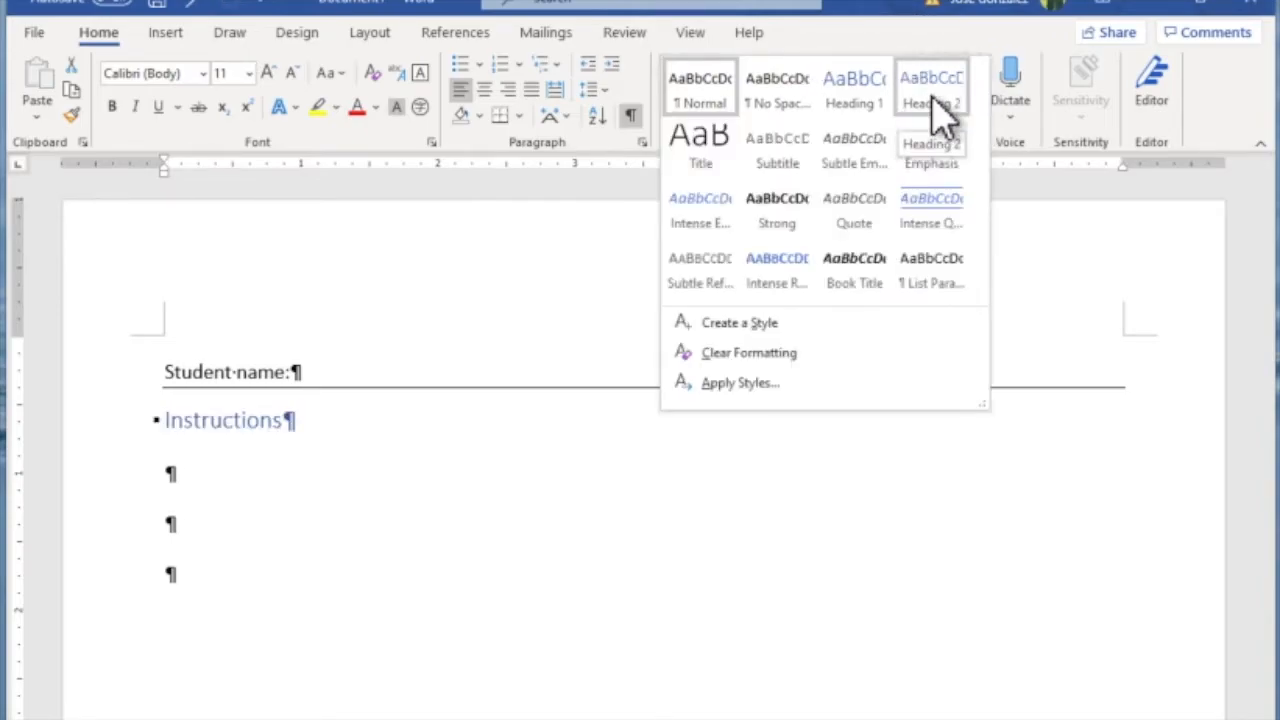
pyautogui.click(940, 108)
pyautogui.click(597, 500)
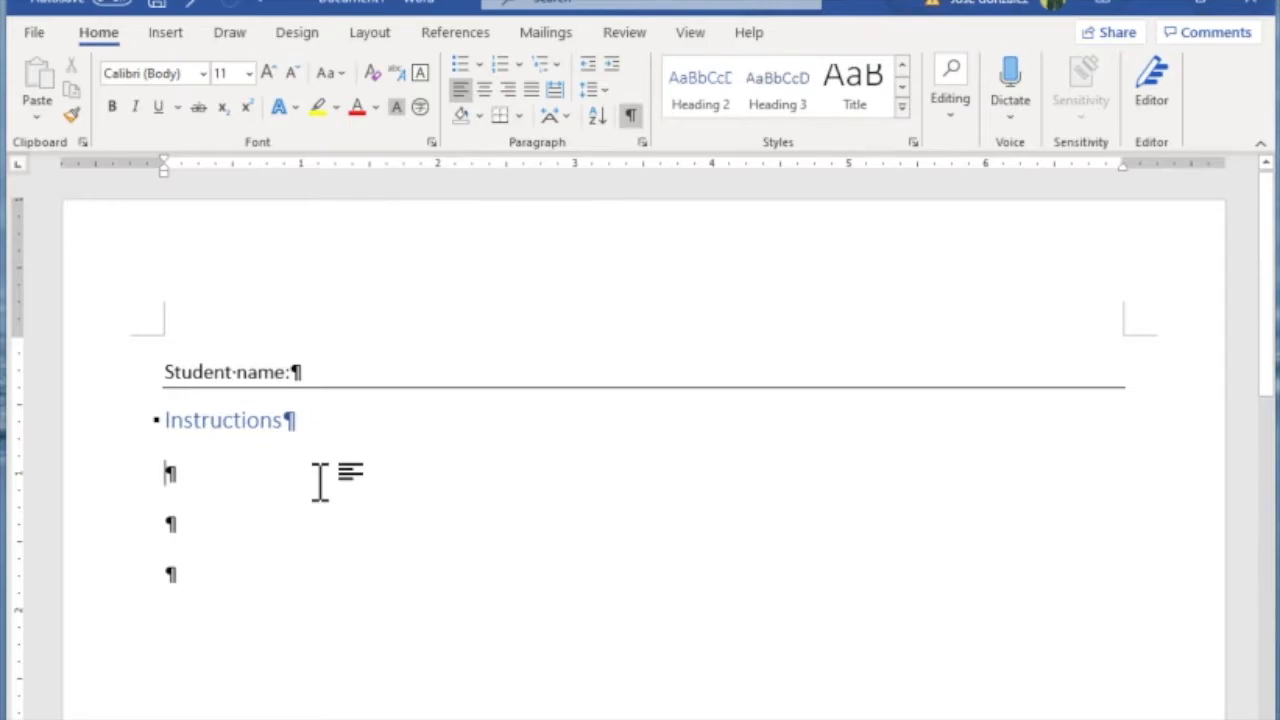
# Step: Add three lorem ipsum placeholder paragraphs under the Instructions heading and turn them into a bulleted list
pyautogui.click(198, 477)
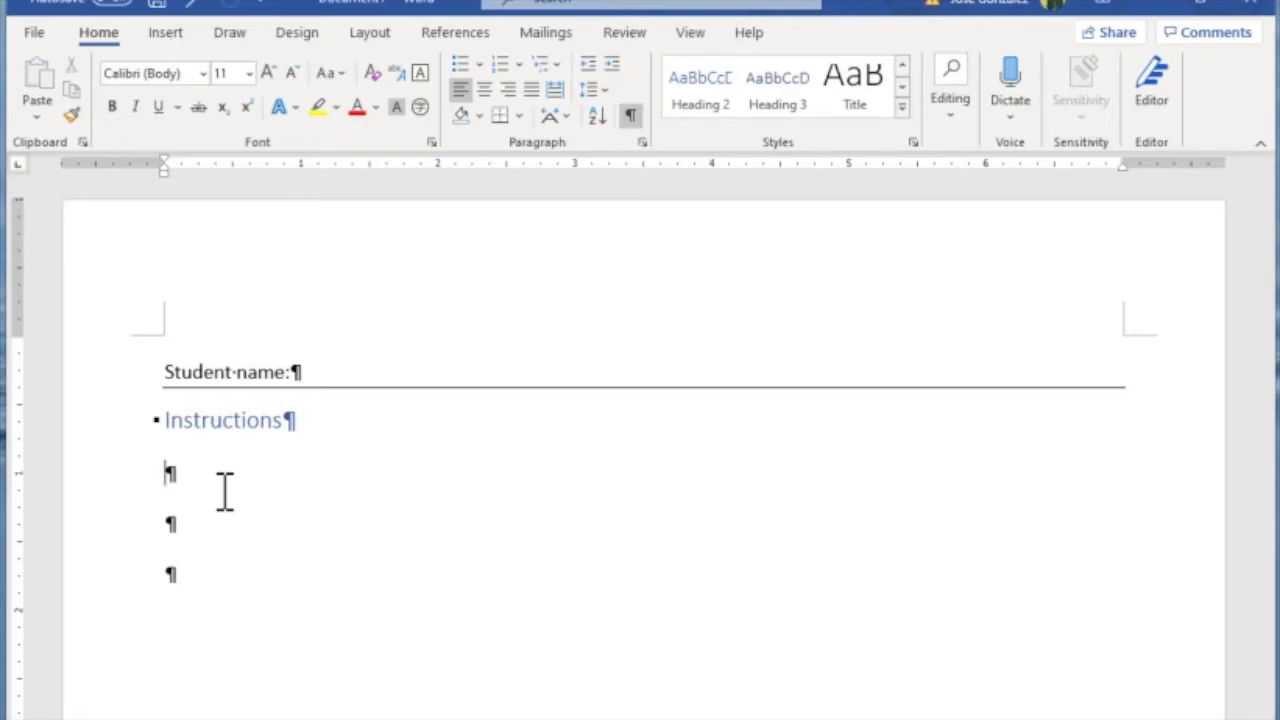
pyautogui.click(268, 589)
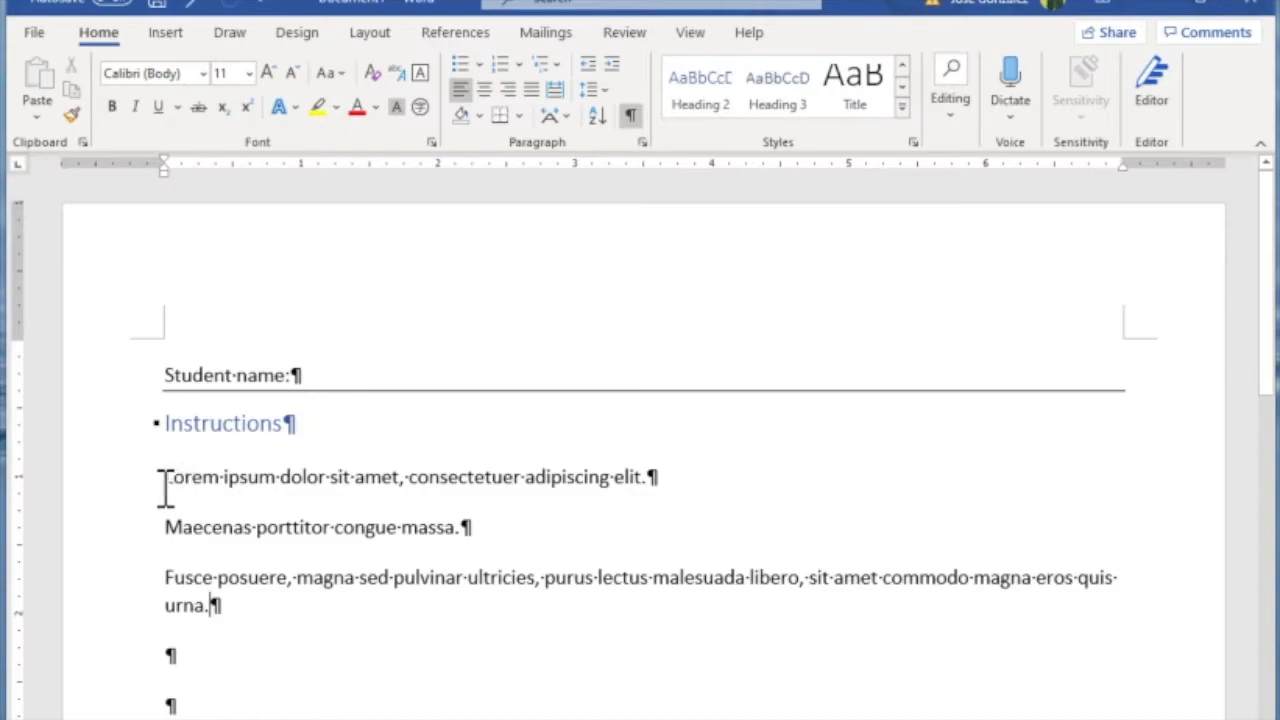
pyautogui.moveTo(166, 484); pyautogui.dragTo(237, 606)
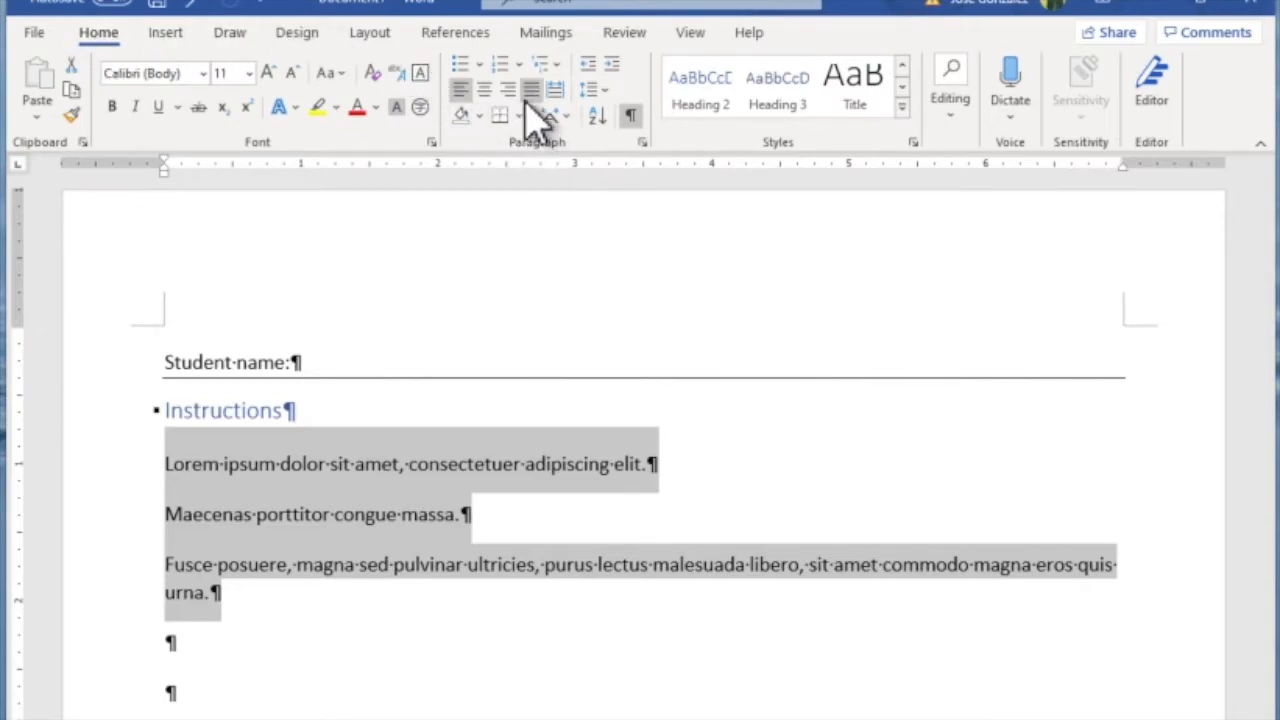
pyautogui.click(468, 68)
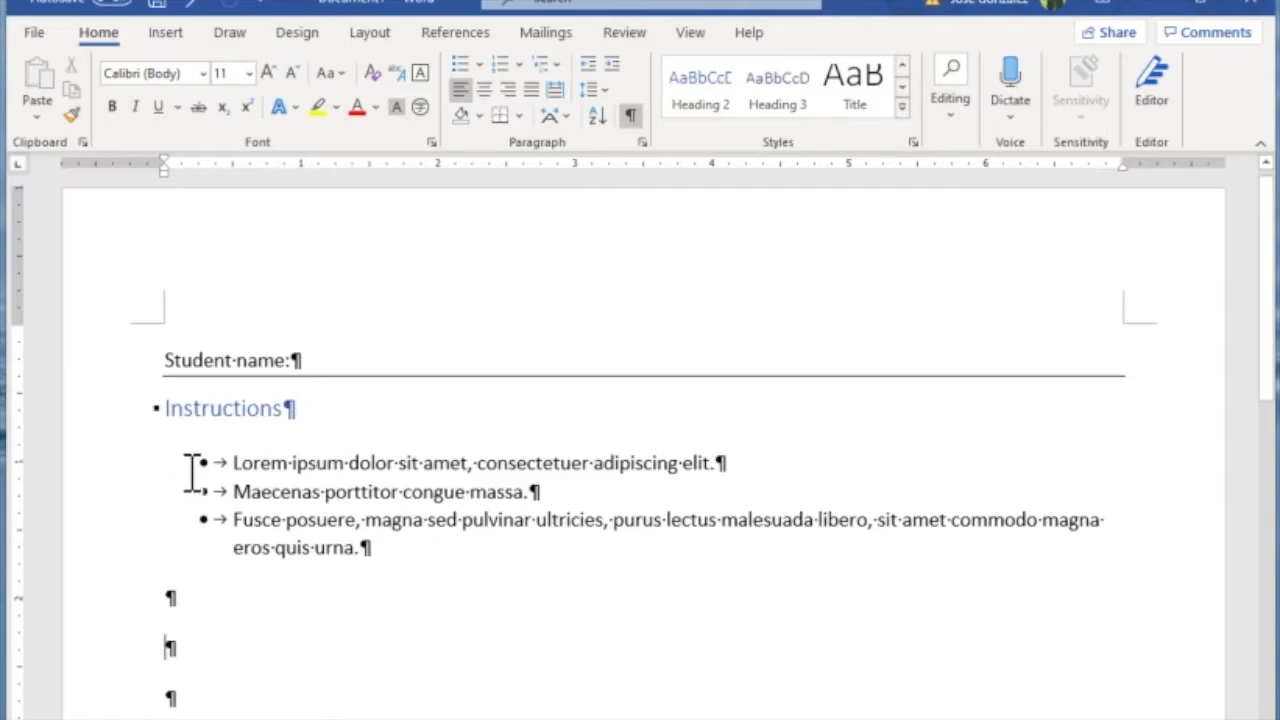
# Step: Set the line spacing of the three bulleted paragraphs to 1.15 and check their paragraph spacing settings
pyautogui.moveTo(193, 472); pyautogui.dragTo(423, 560)
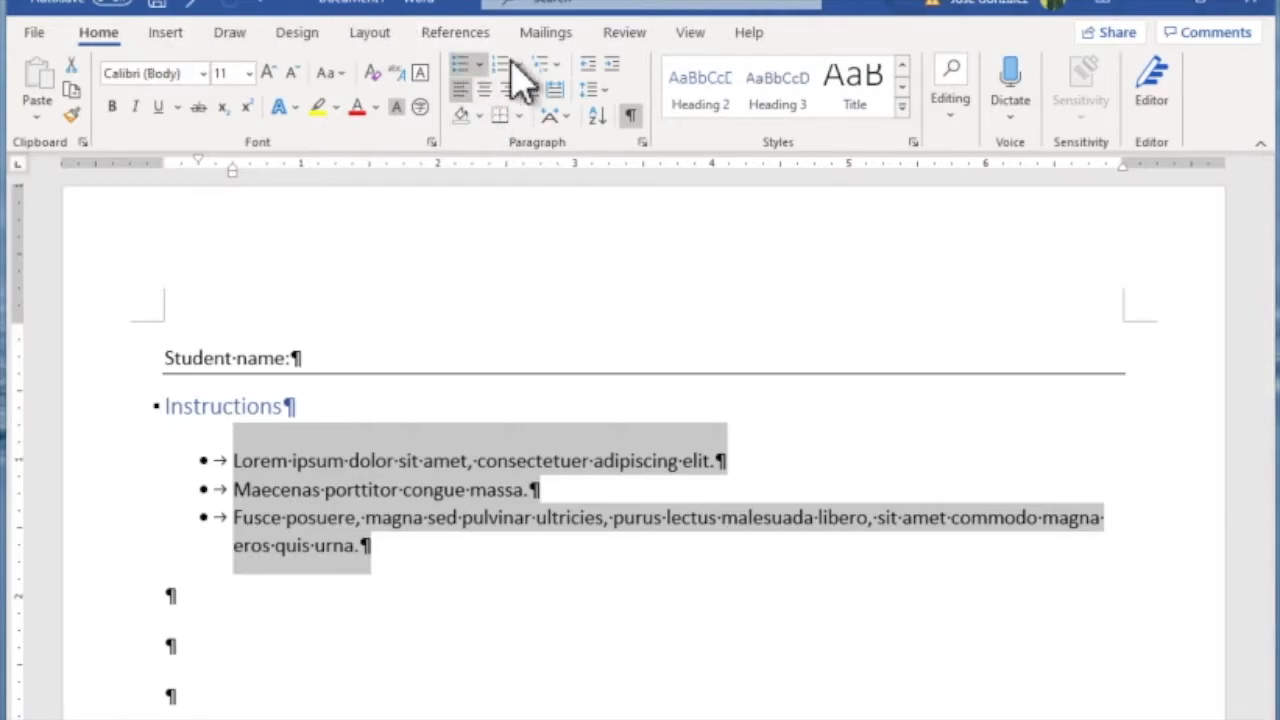
pyautogui.click(610, 93)
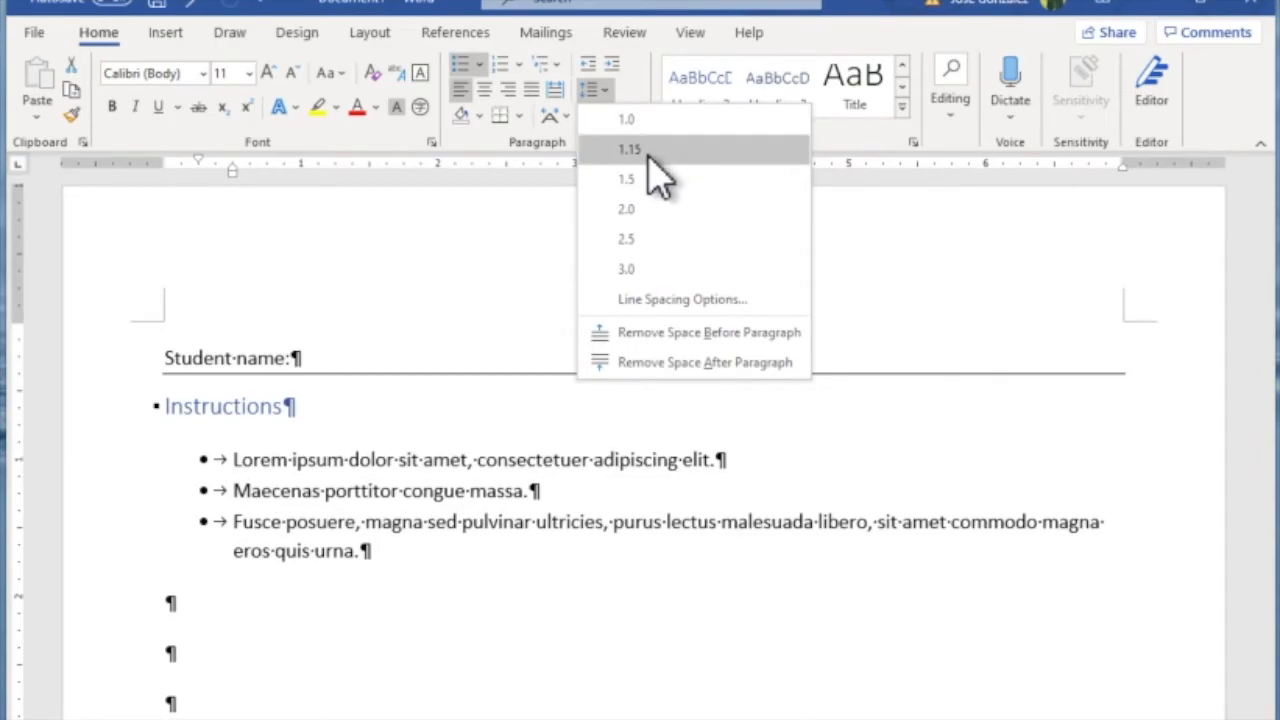
pyautogui.click(648, 158)
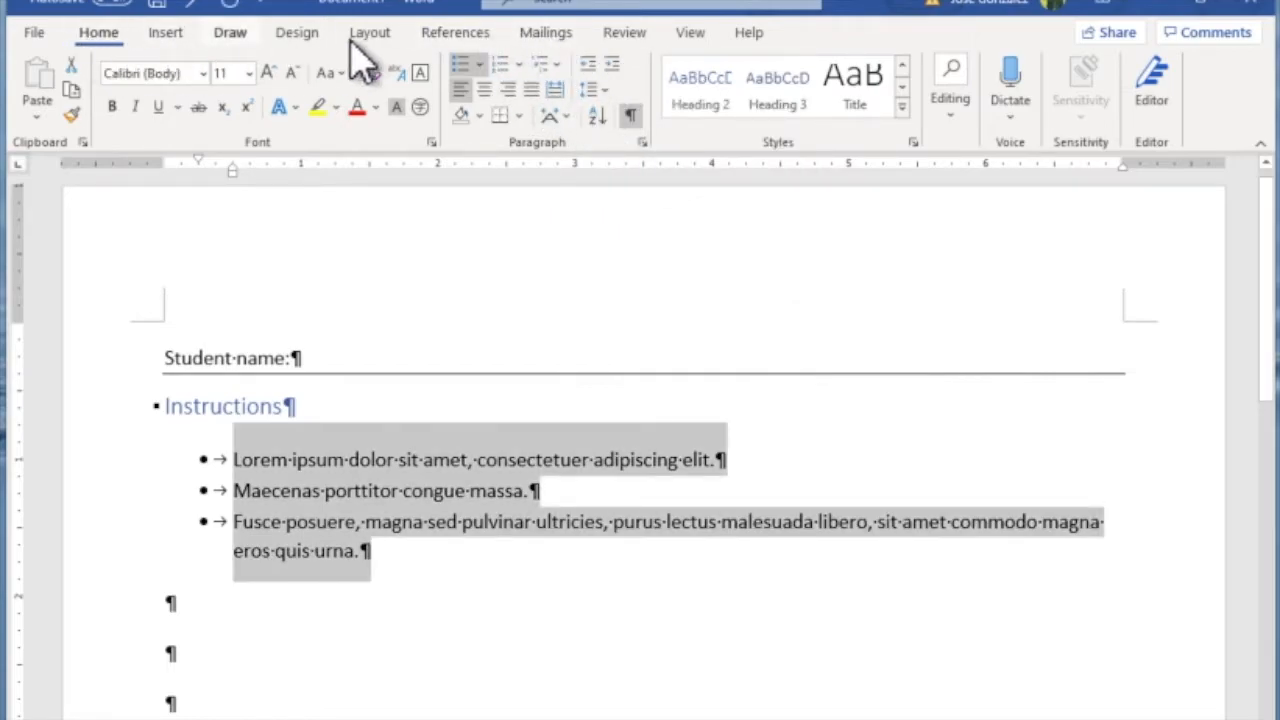
pyautogui.click(642, 143)
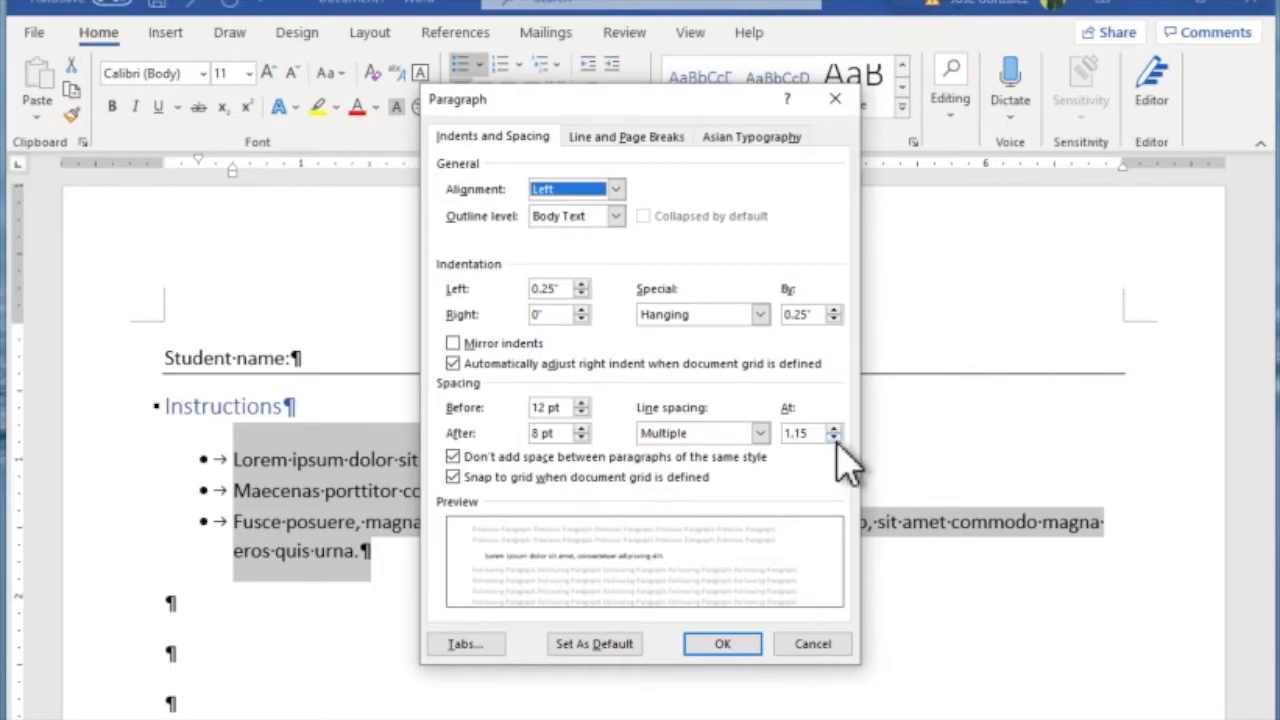
pyautogui.click(826, 648)
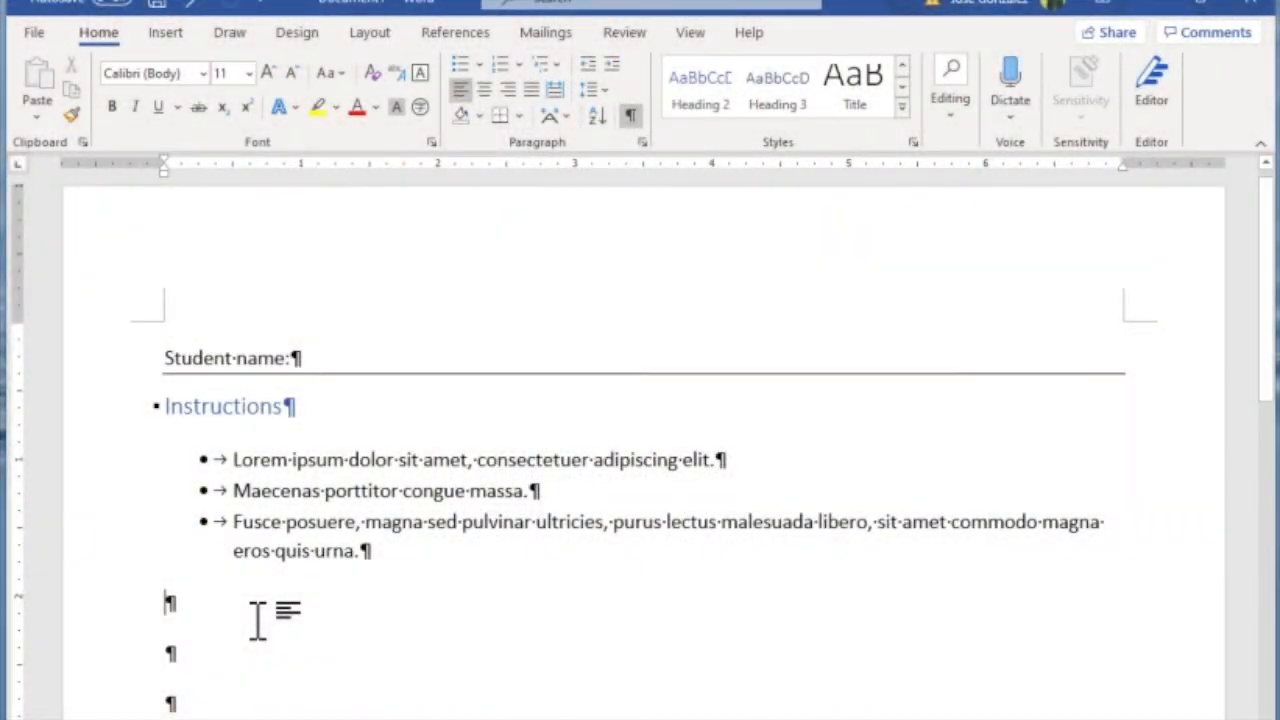
# Step: Insert a 4x4 table below the bulleted list with the column headers Number, Who am I?, State name and State capital
pyautogui.click(172, 38)
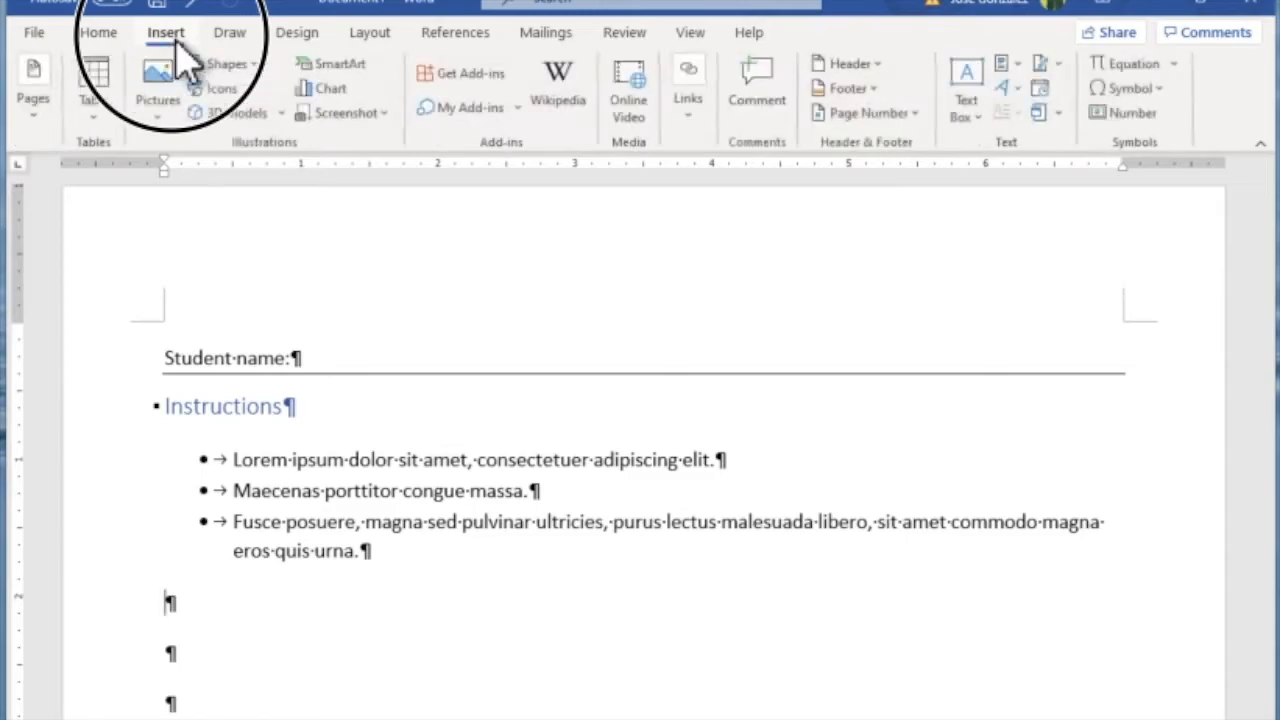
pyautogui.click(95, 115)
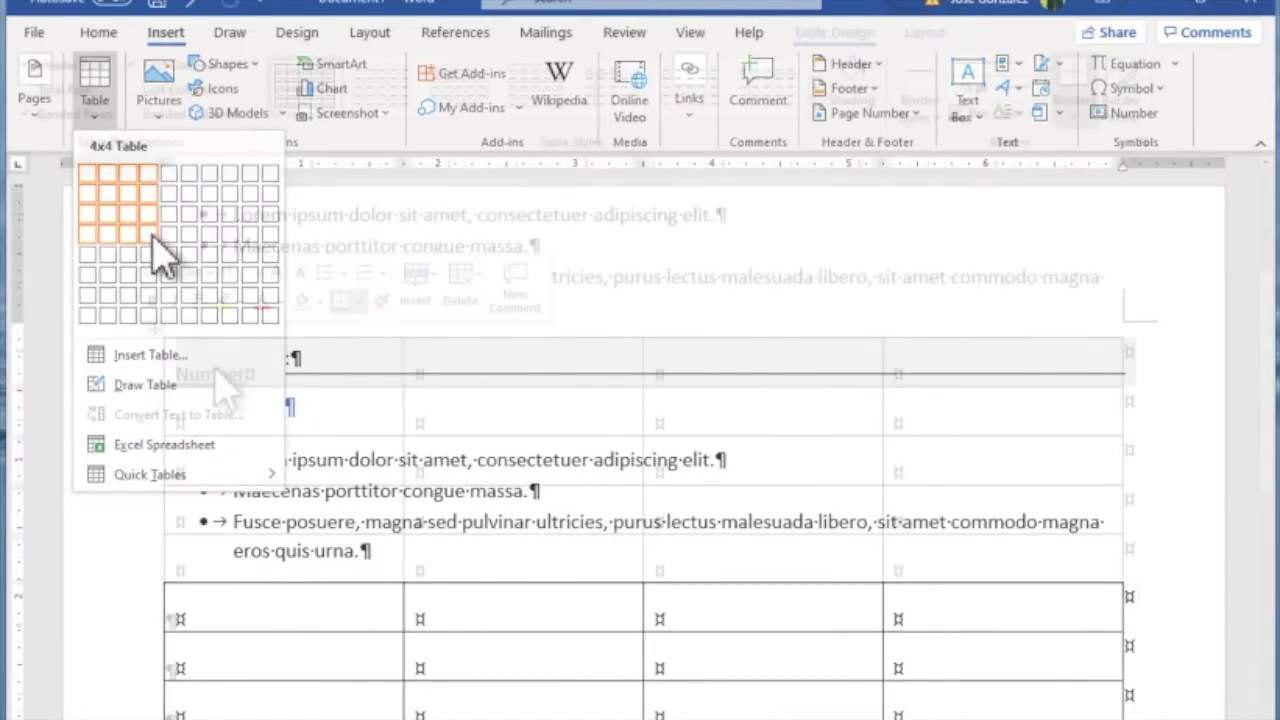
pyautogui.click(153, 238)
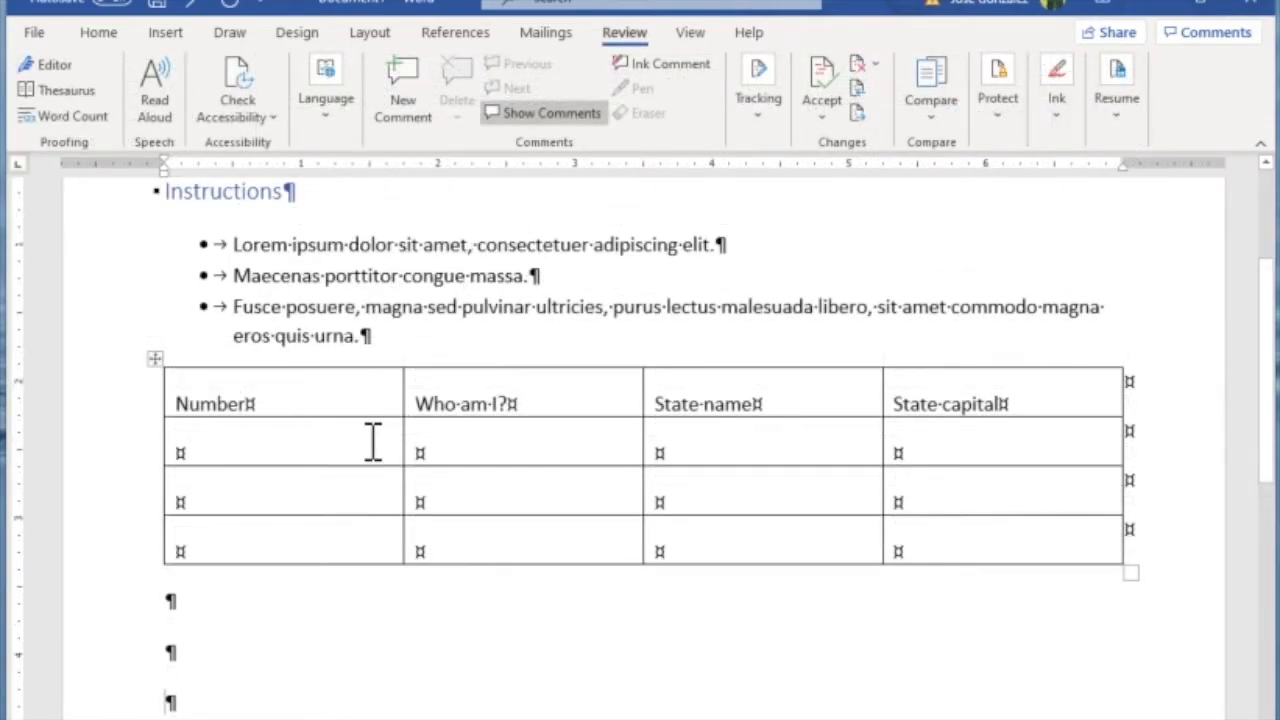
# Step: Insert one blank row next to the table's third row and number the rows 1 to 4 in the Number column
pyautogui.moveTo(168, 457)
pyautogui.click(150, 497)
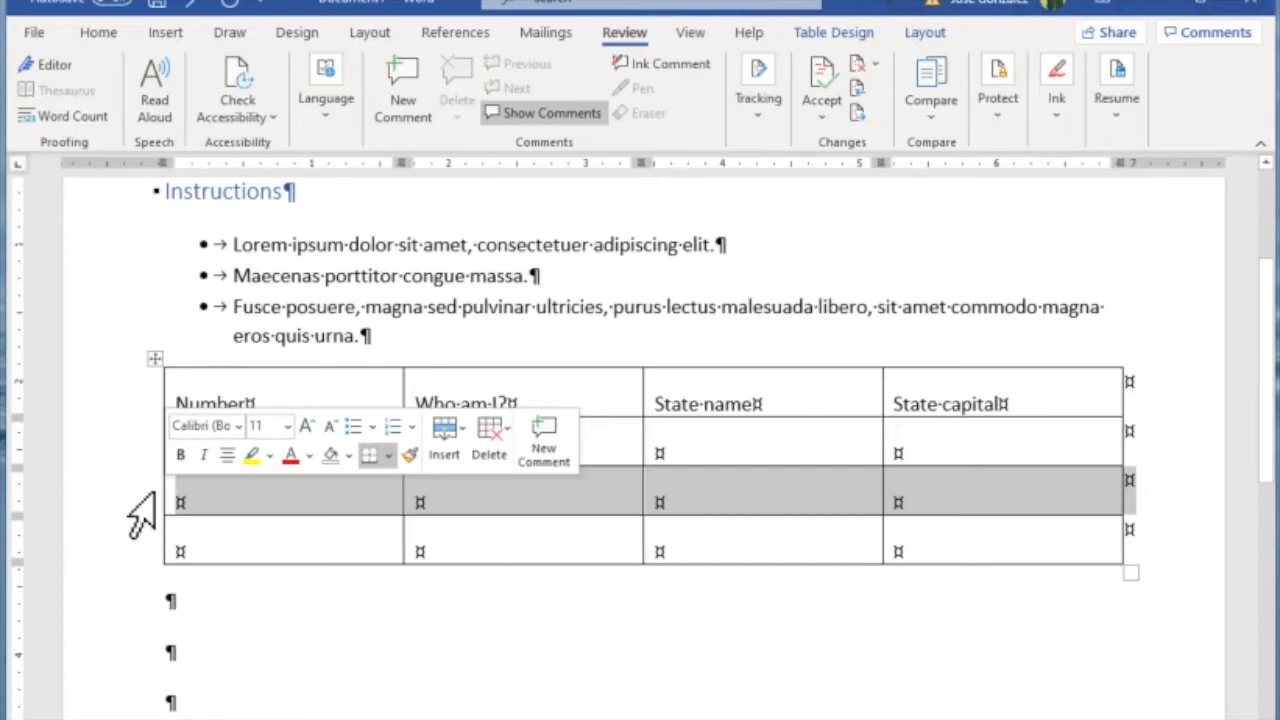
pyautogui.rightClick(777, 494)
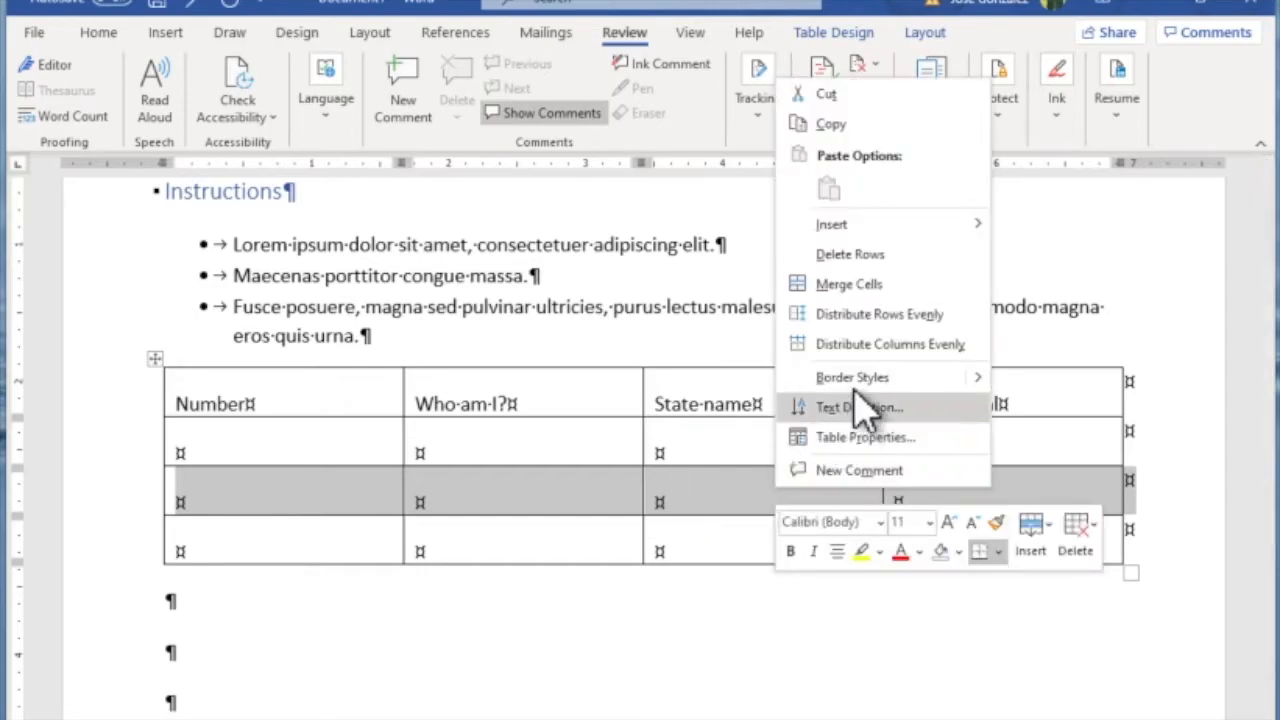
pyautogui.moveTo(890, 230)
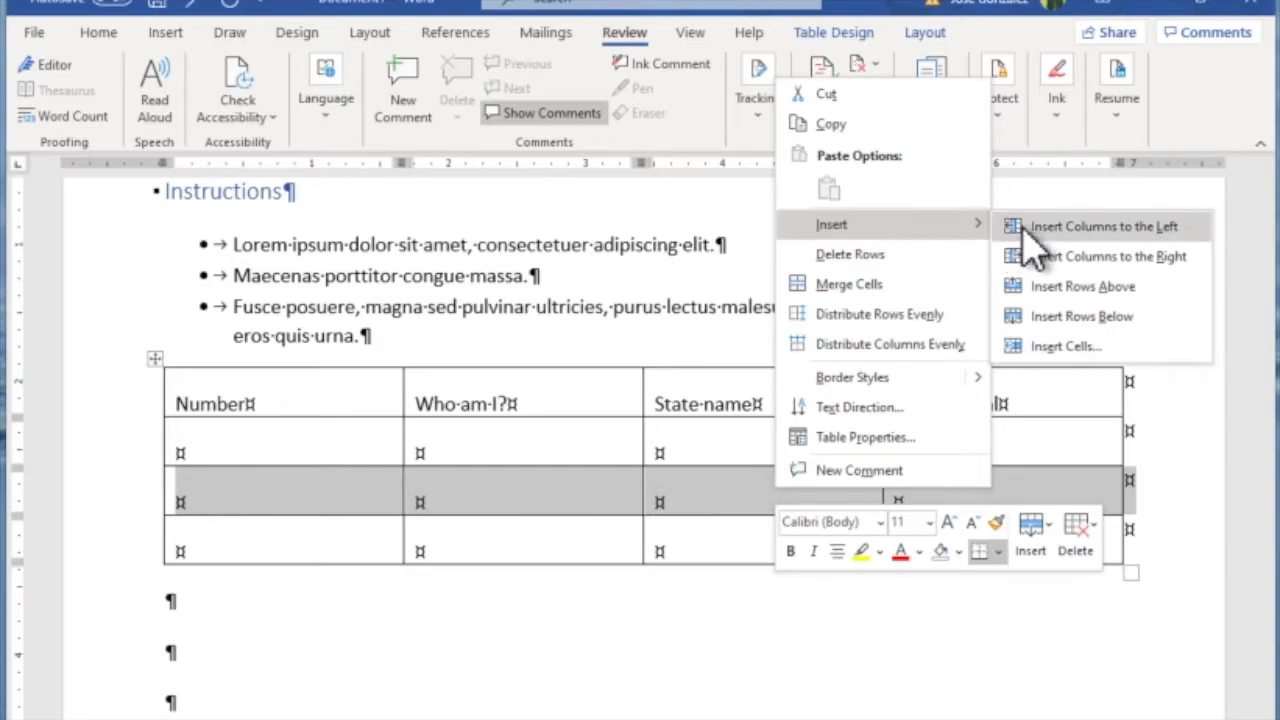
pyautogui.click(1075, 314)
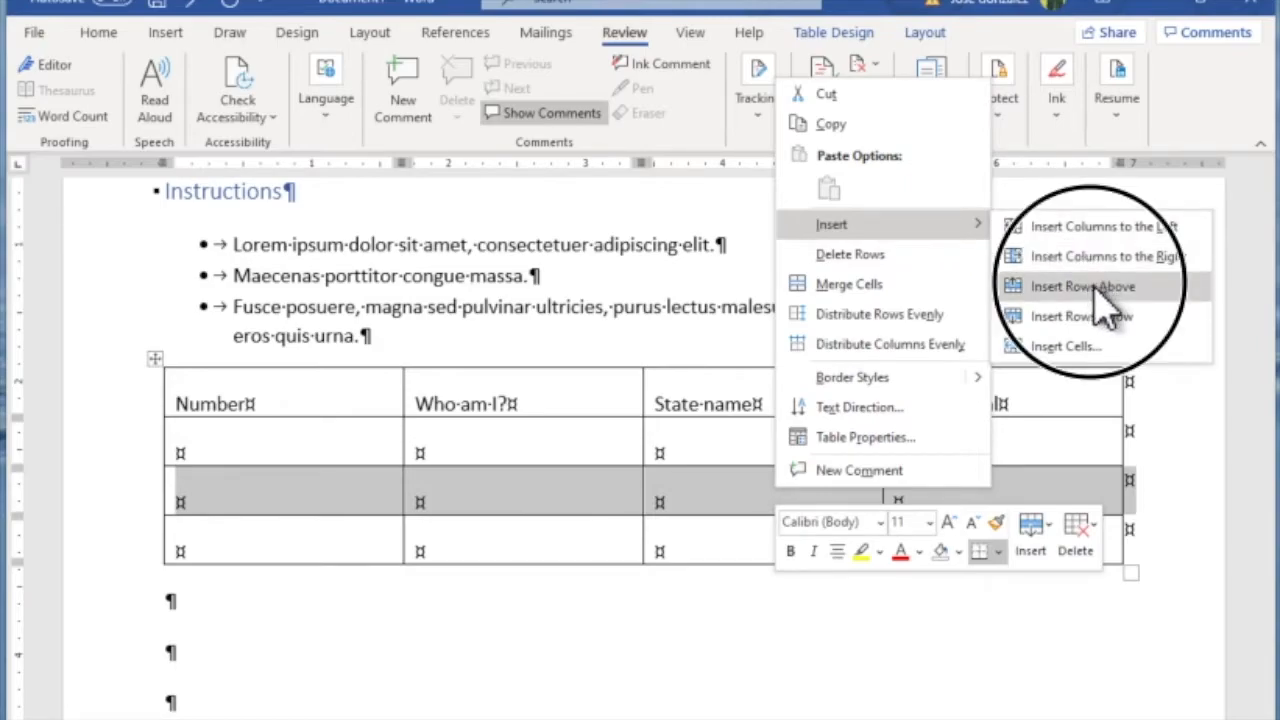
pyautogui.click(520, 613)
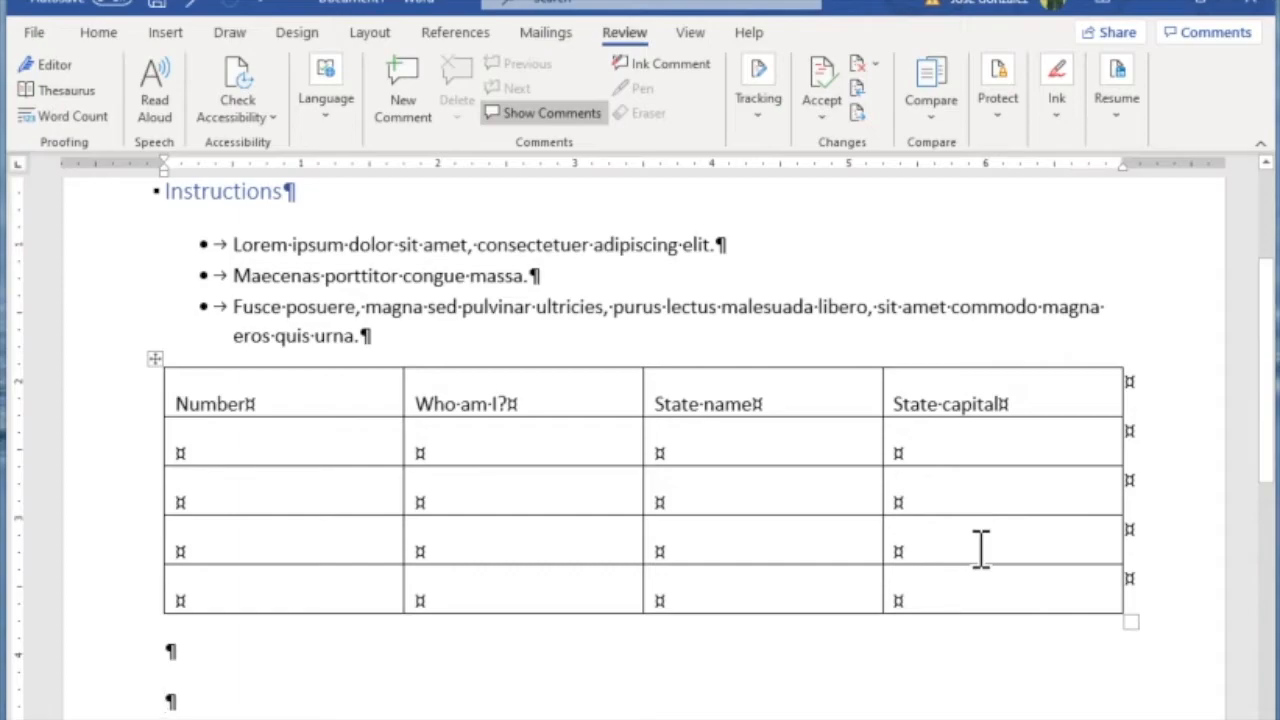
pyautogui.click(292, 450)
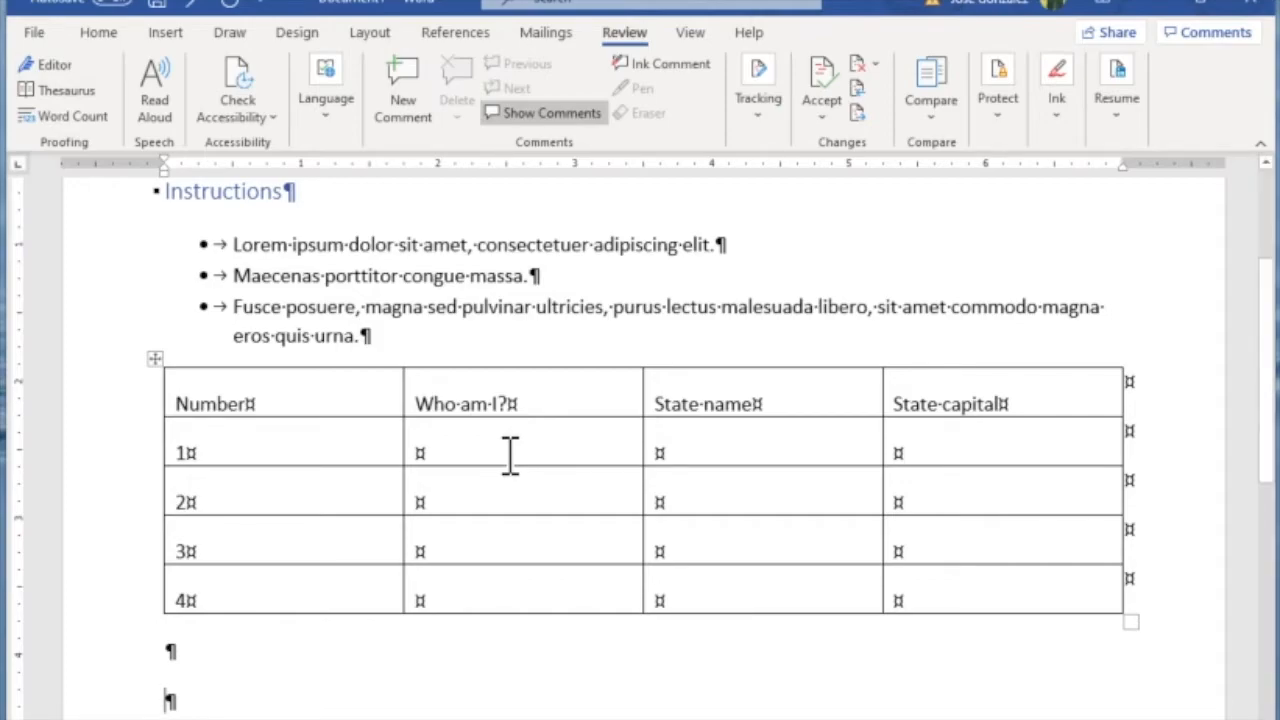
# Step: Search online pictures for "maryland map clip art" for the Who am I? cell of row 1
pyautogui.click(478, 458)
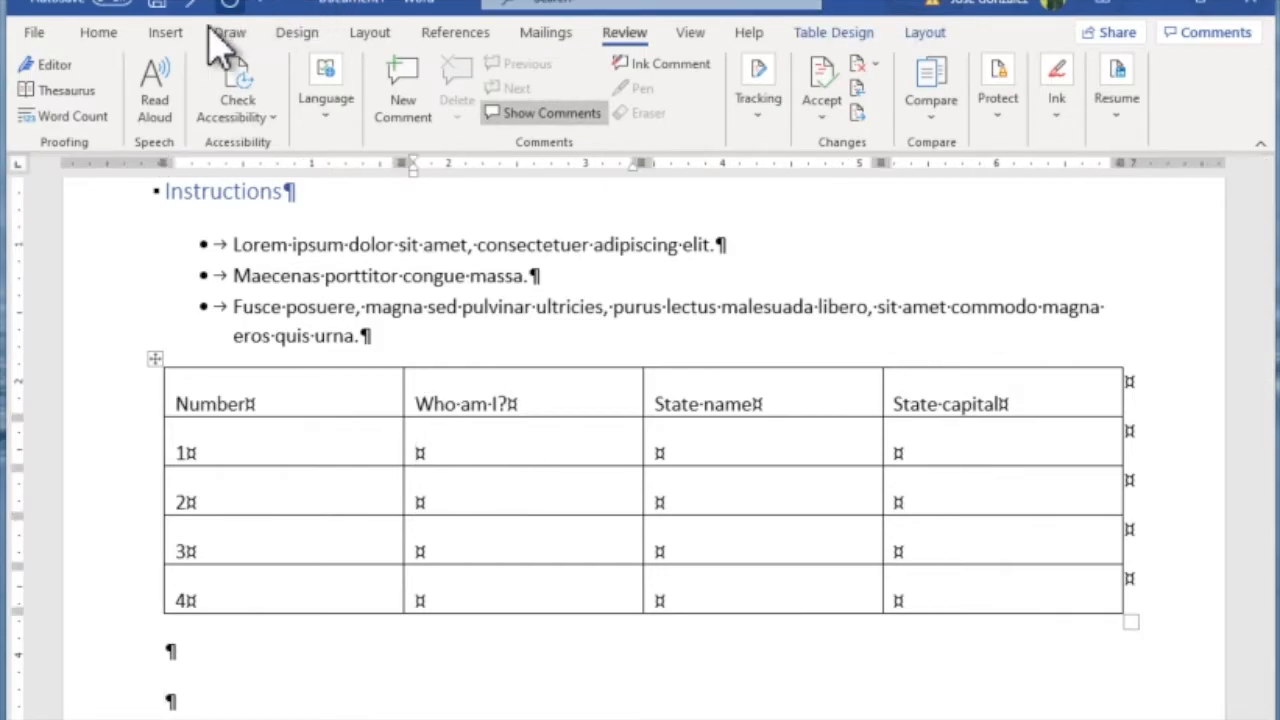
pyautogui.click(168, 38)
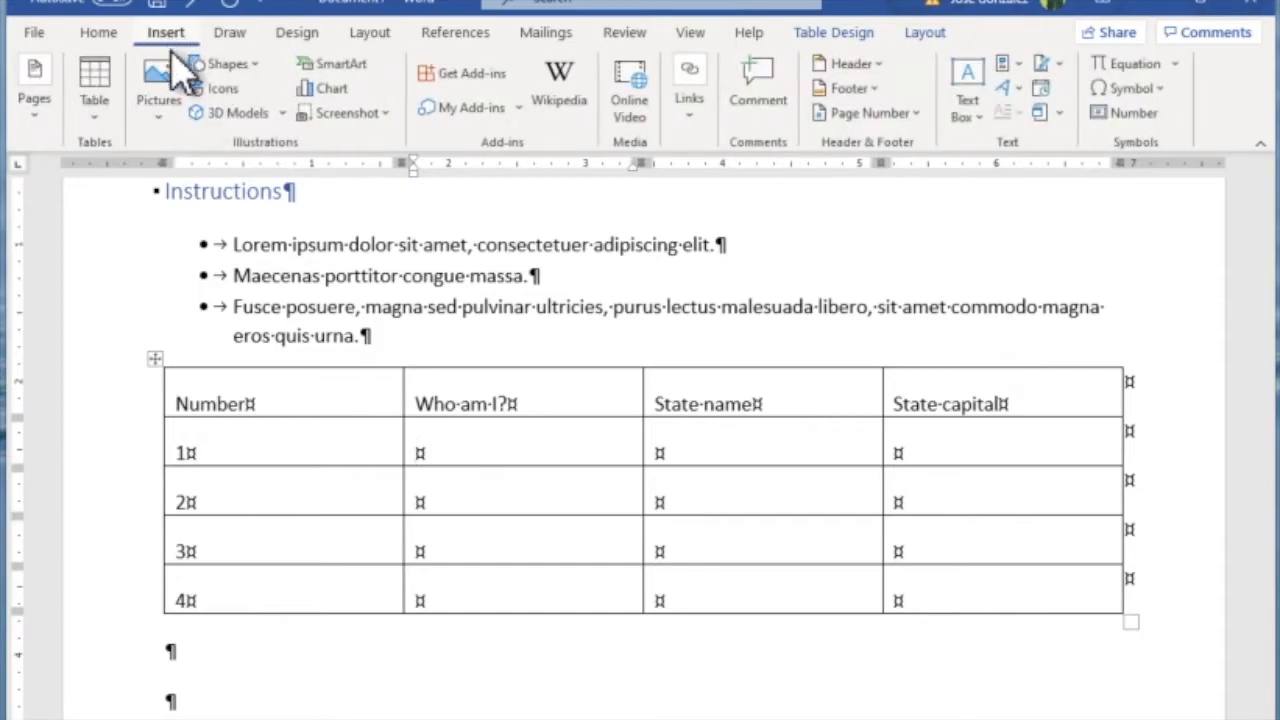
pyautogui.click(168, 112)
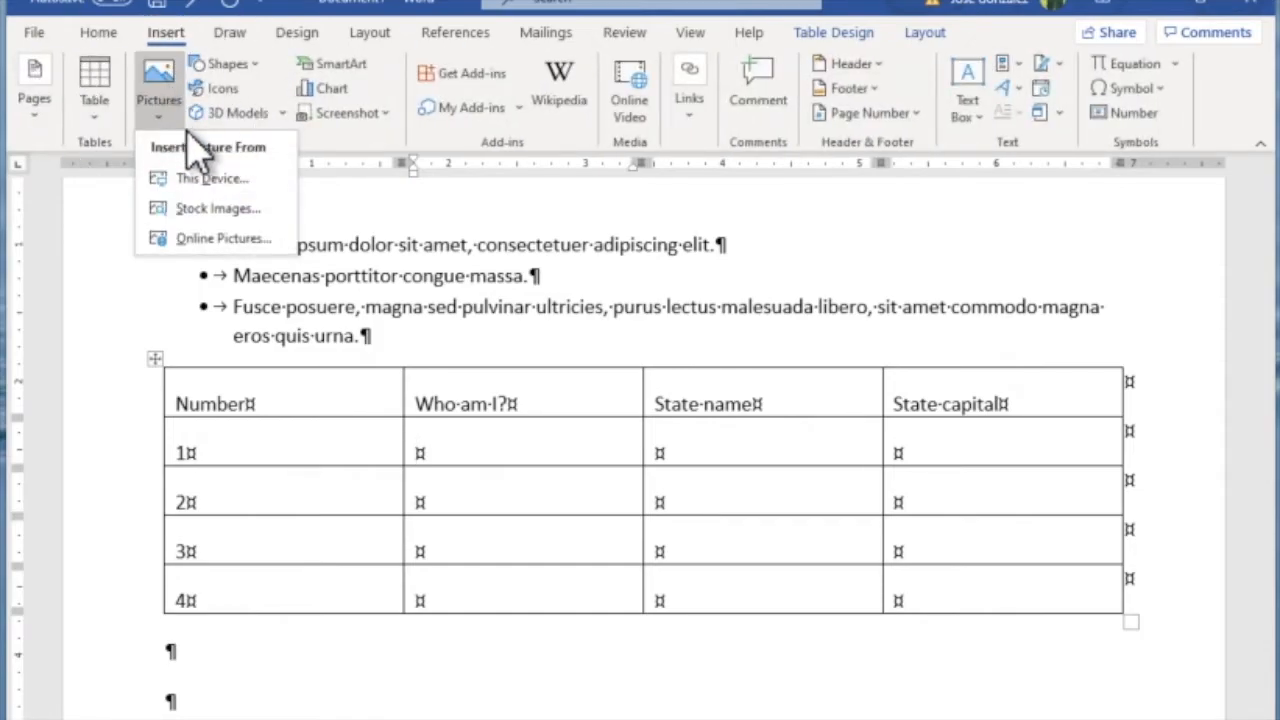
pyautogui.click(214, 239)
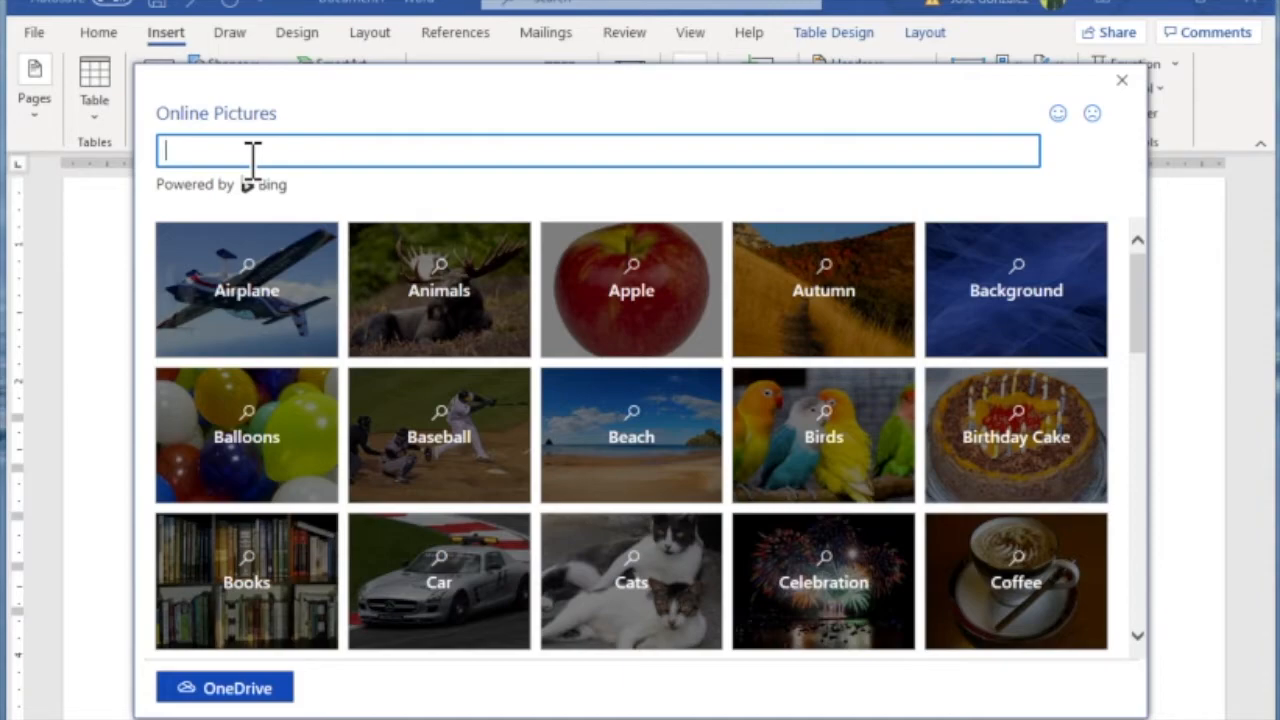
pyautogui.write('maryland map clip art')
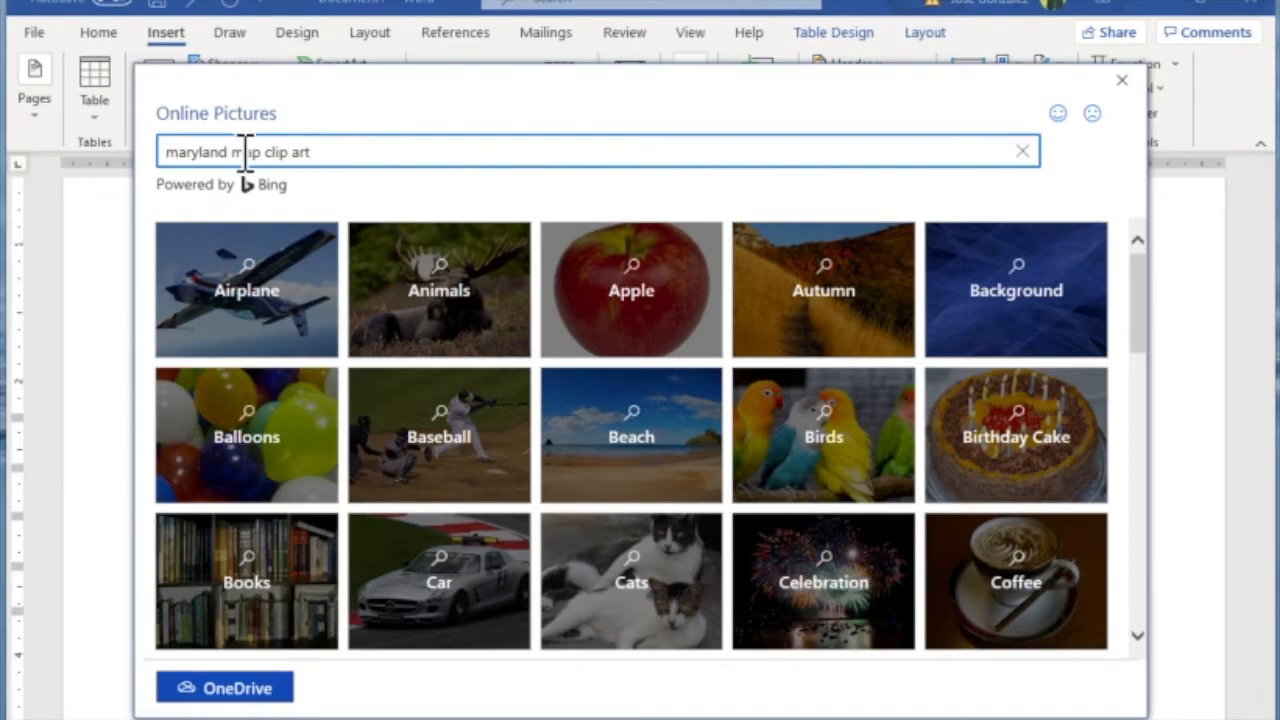
pyautogui.press('Return')
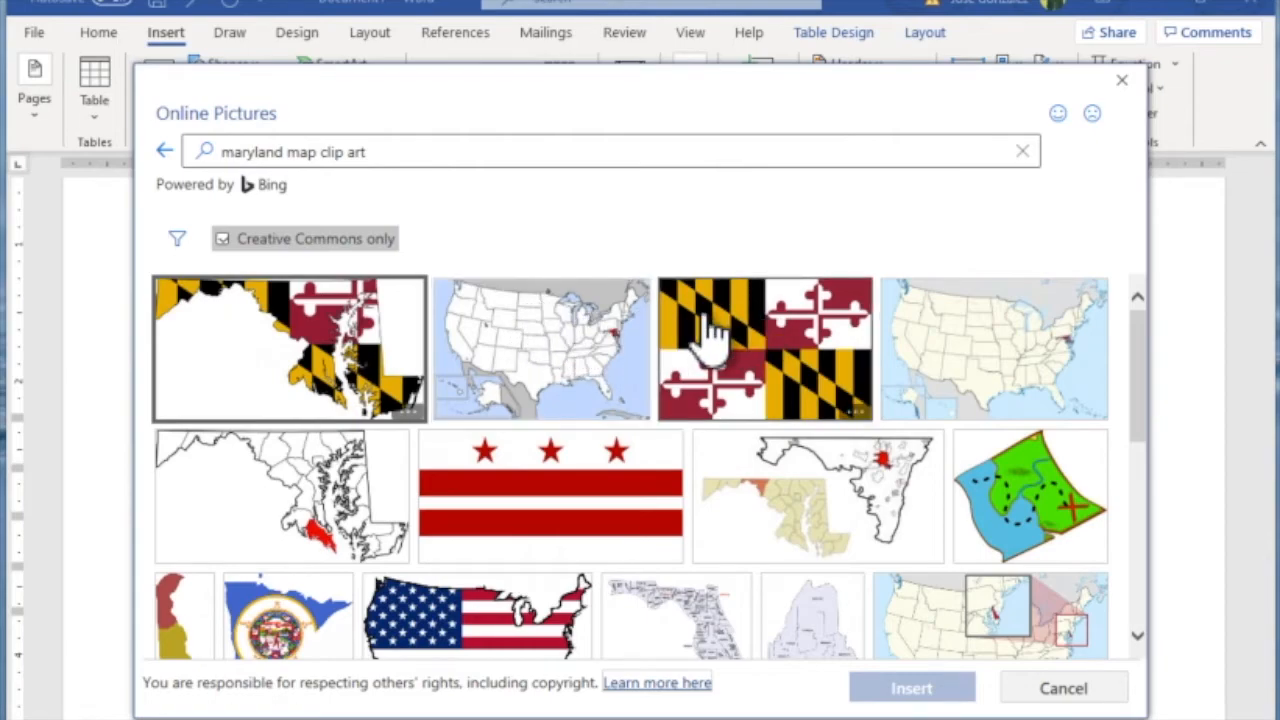
# Step: Insert the Maryland map filled with the state flag into the Who am I? cell of row 1
pyautogui.scroll(-3, 706, 320)
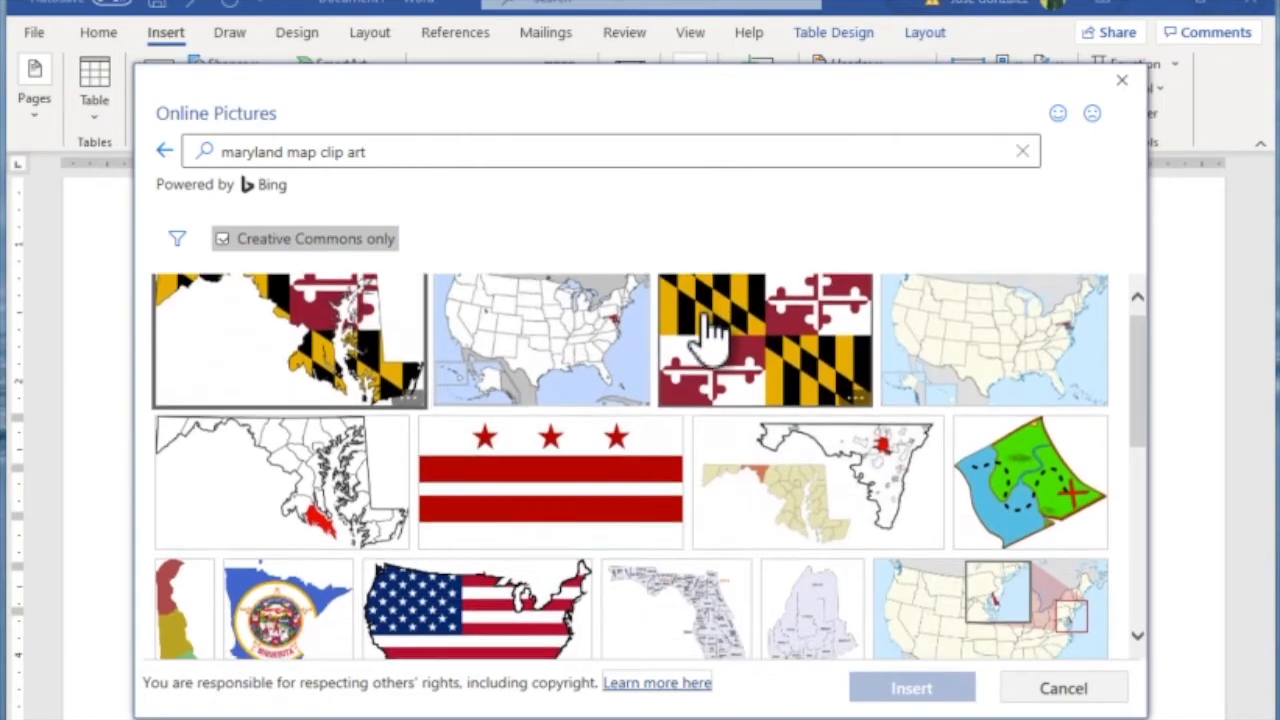
pyautogui.scroll(3, 710, 335)
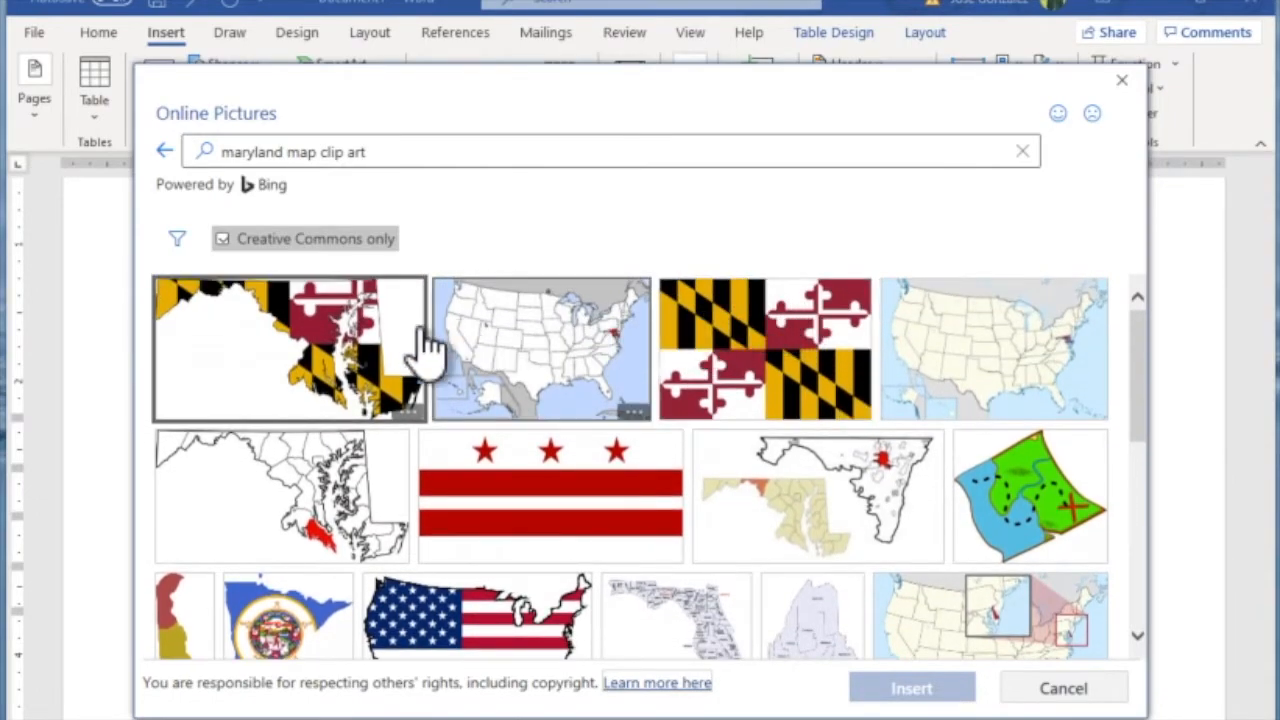
pyautogui.click(350, 355)
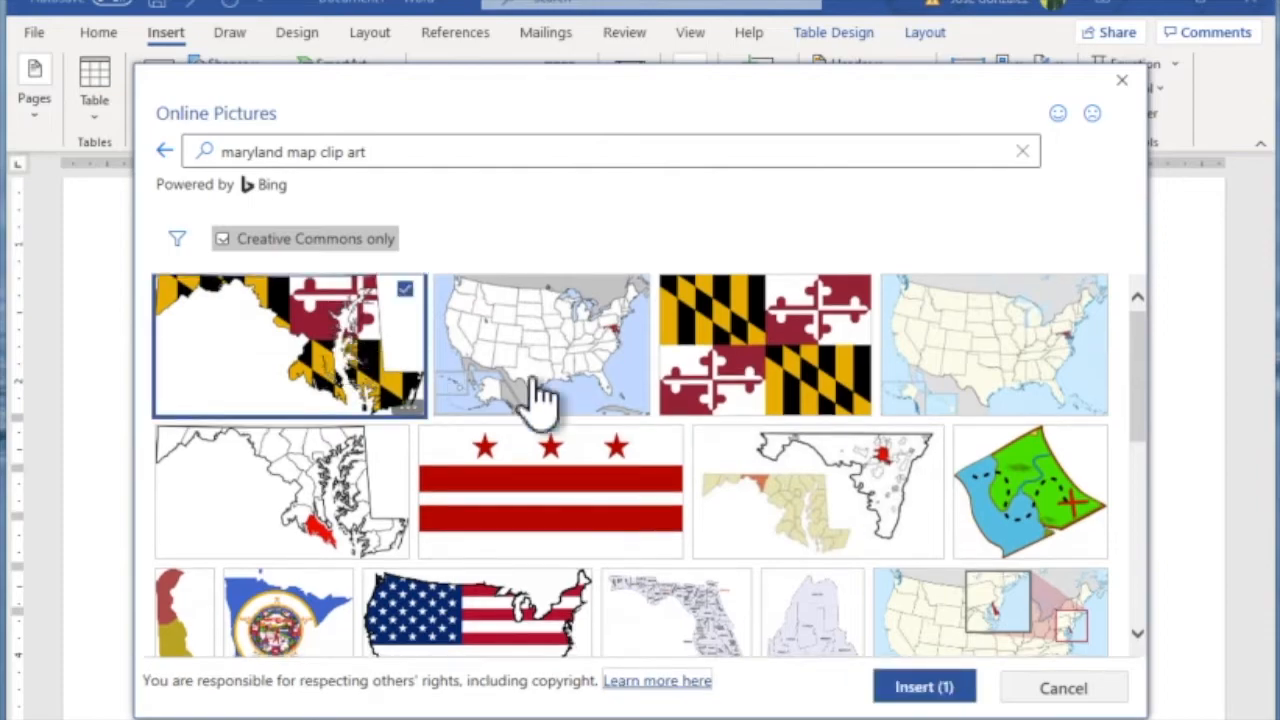
pyautogui.click(925, 690)
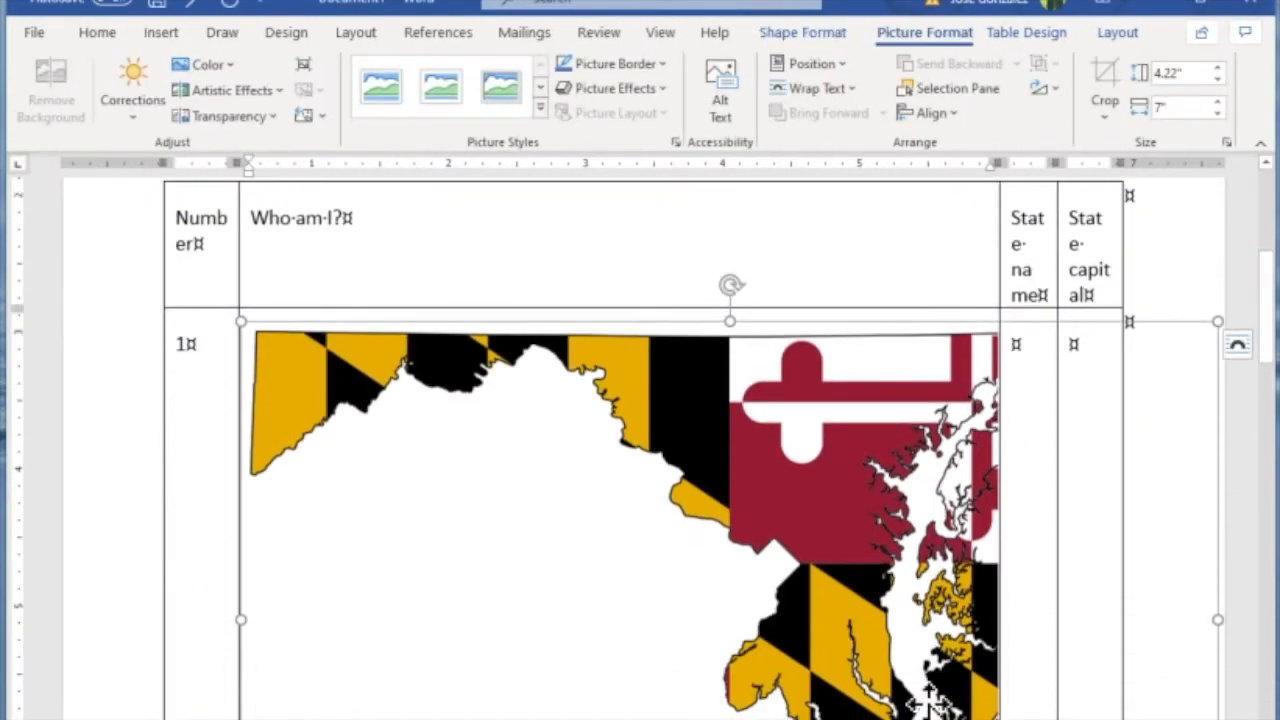
pyautogui.scroll(-3, 415, 507)
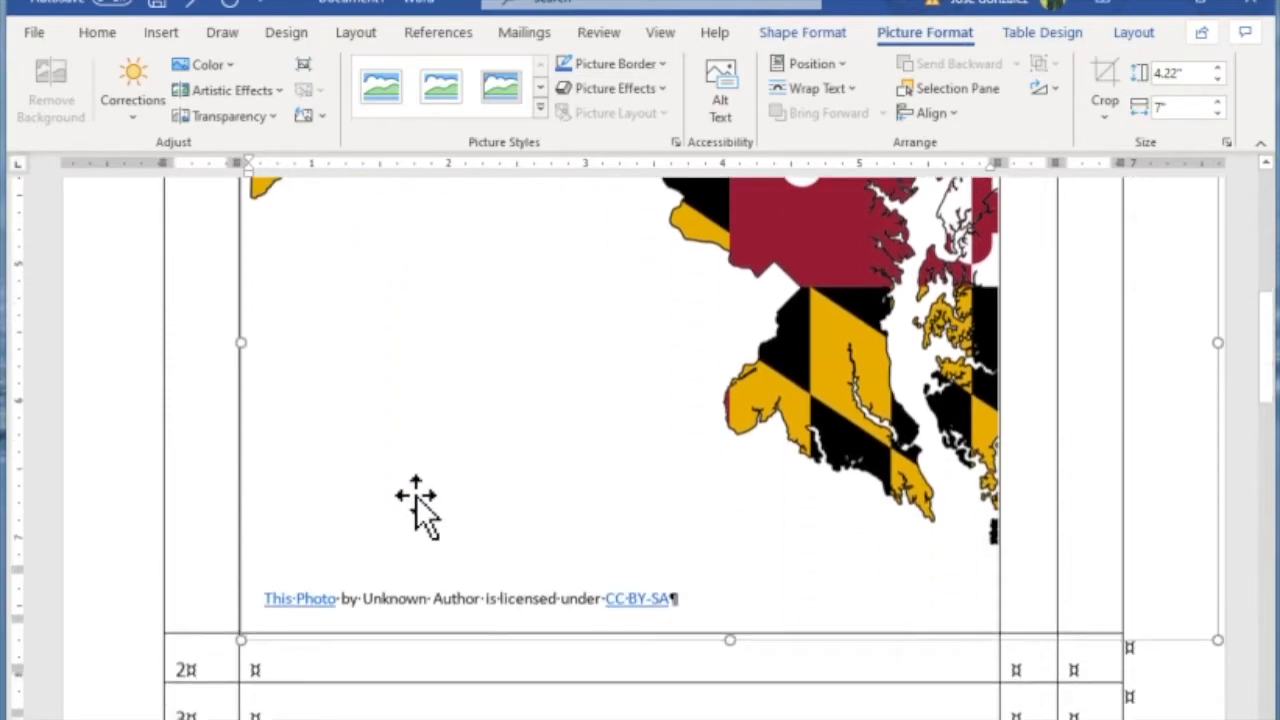
pyautogui.scroll(-2, 416, 507)
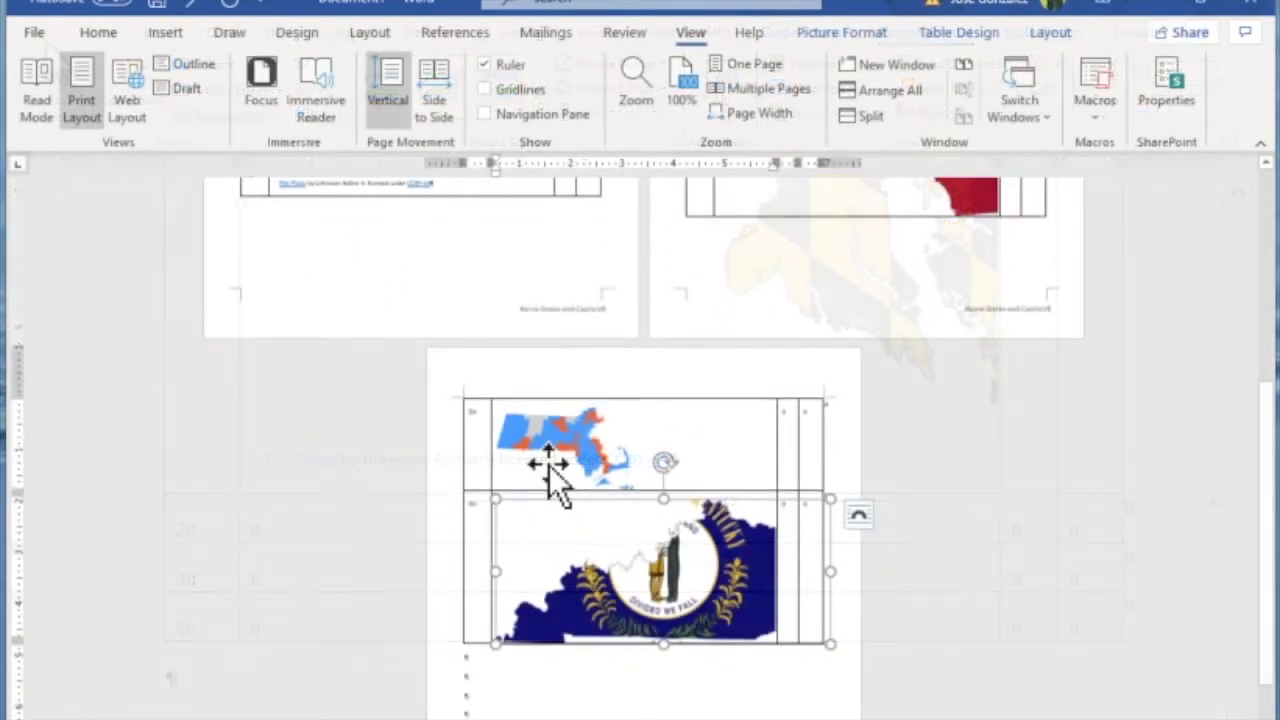
# Step: Review how the table and its state map pictures are spread across the document's three pages
pyautogui.scroll(3, 549, 465)
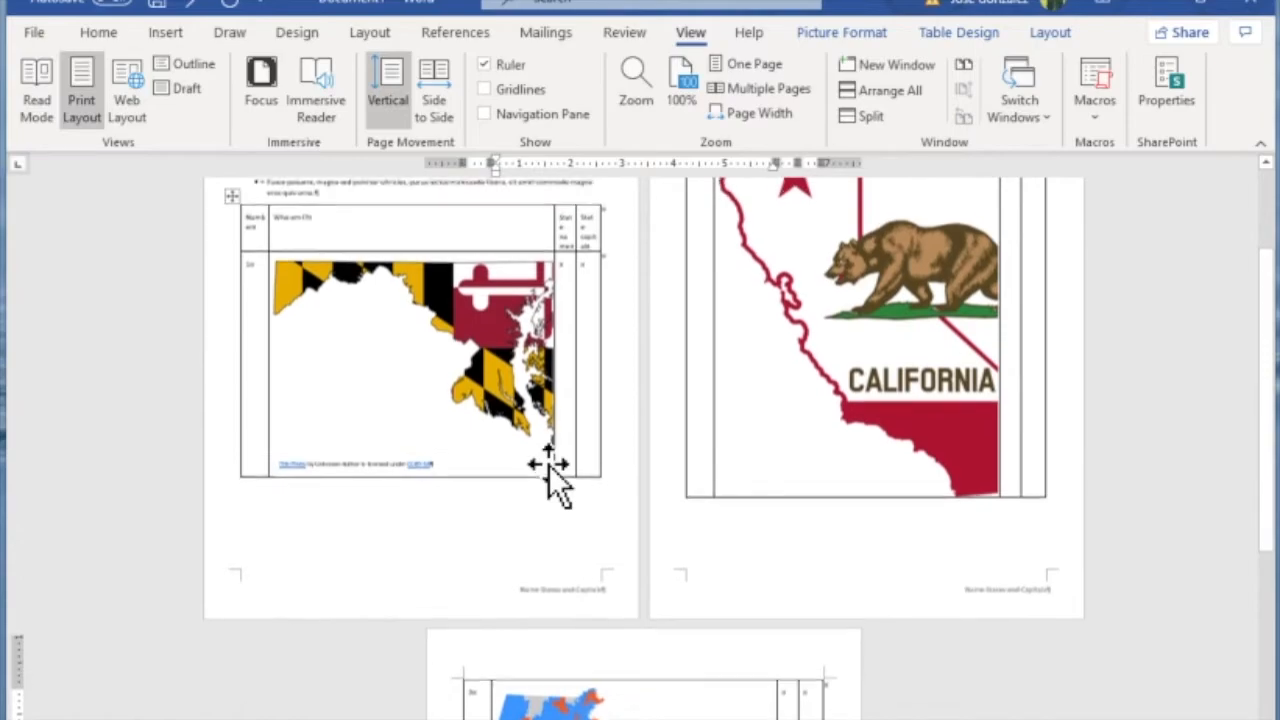
pyautogui.scroll(2, 548, 464)
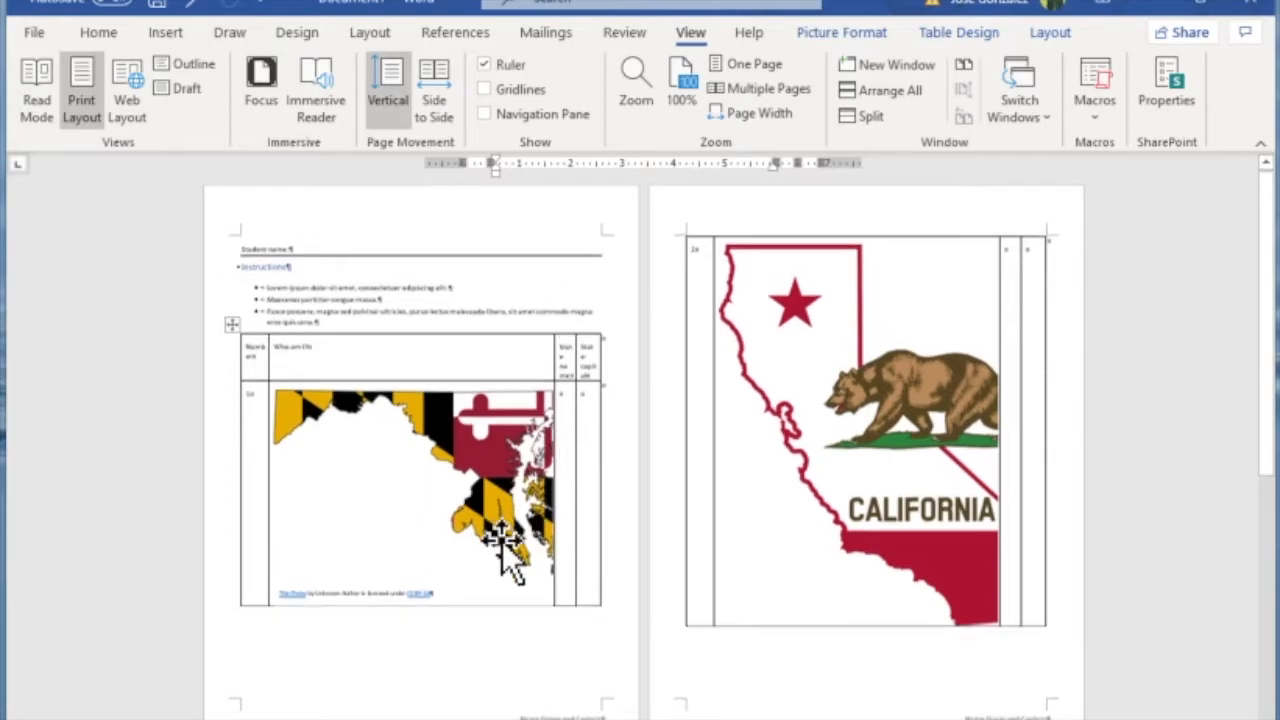
pyautogui.scroll(-4, 503, 542)
pyautogui.scroll(-2, 505, 542)
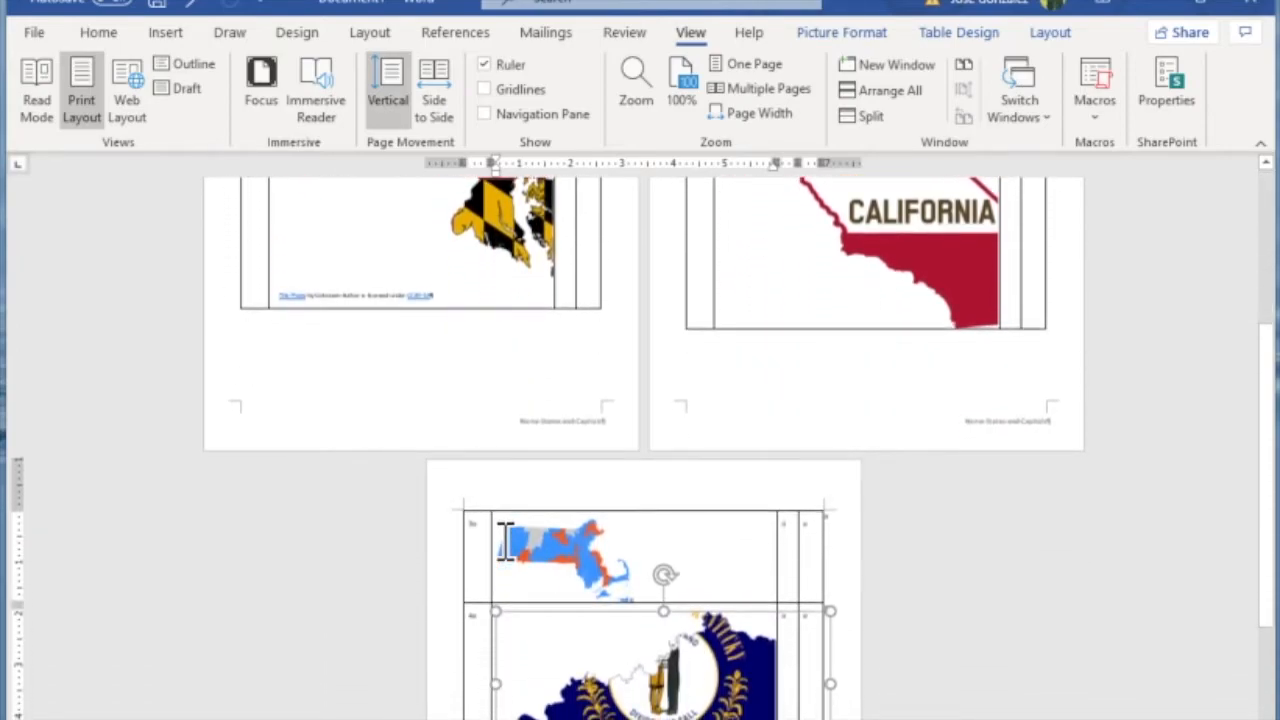
pyautogui.scroll(3, 505, 542)
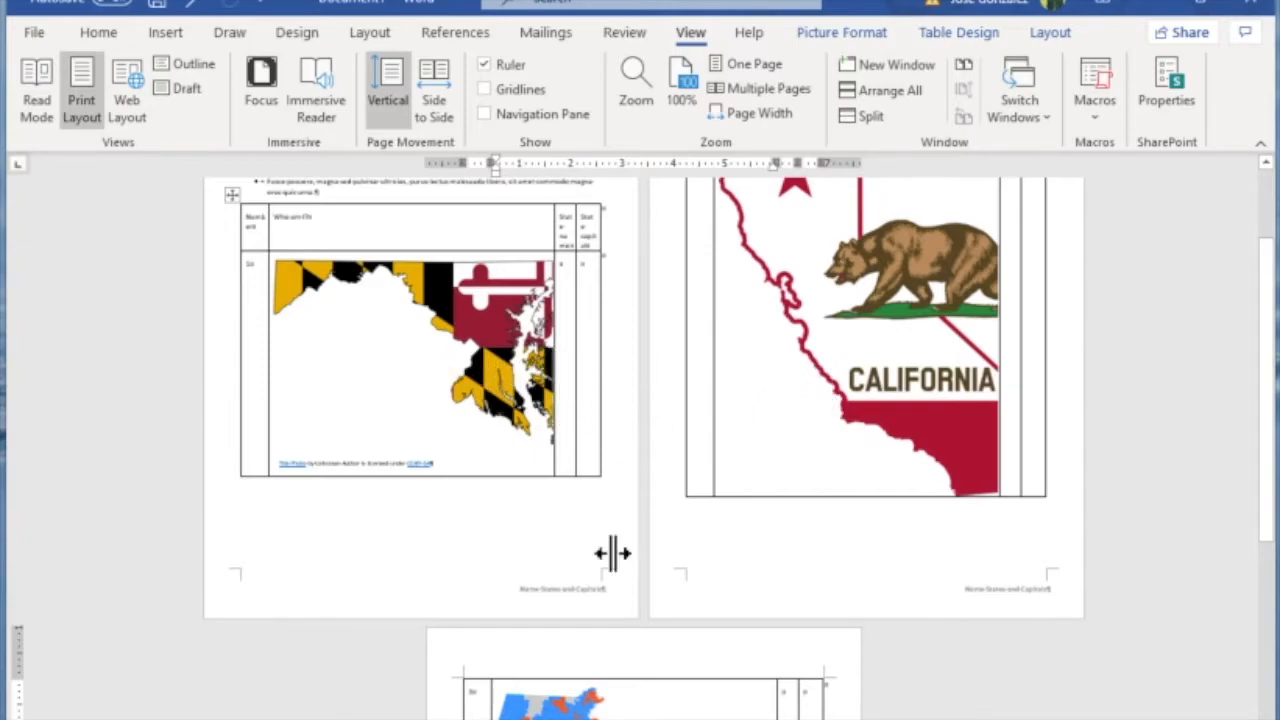
pyautogui.scroll(-3, 696, 555)
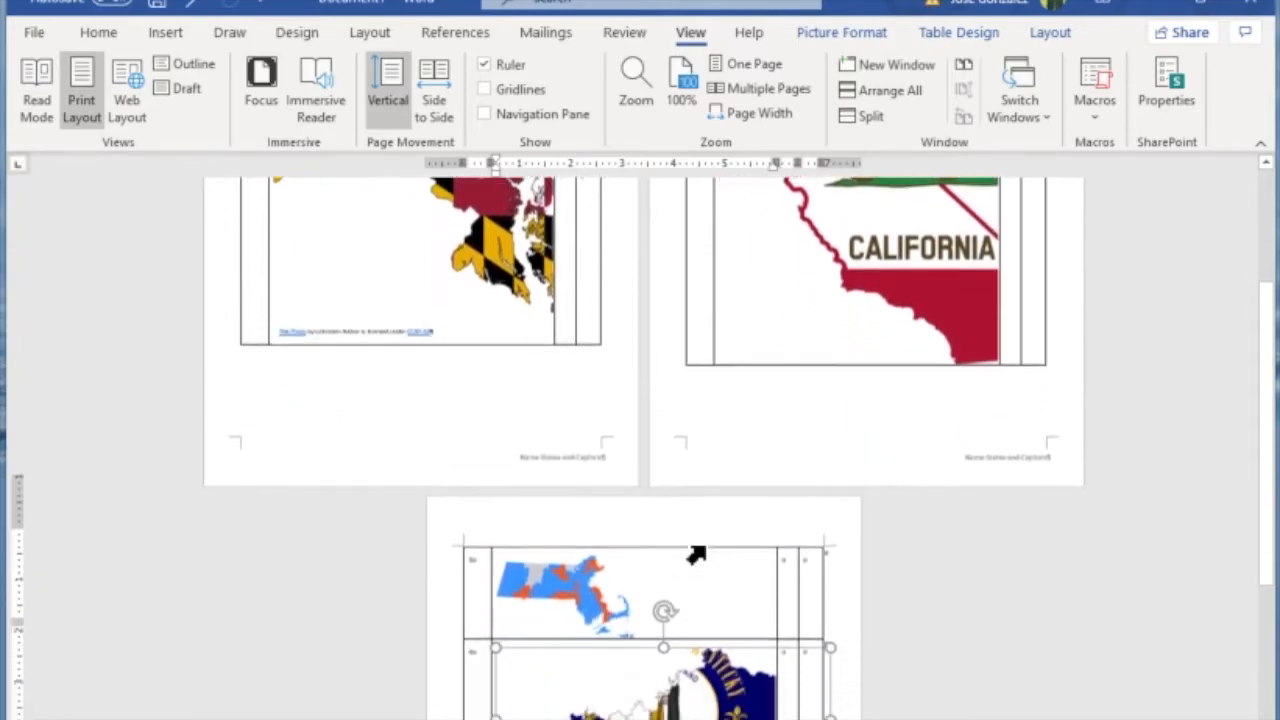
pyautogui.scroll(3, 697, 555)
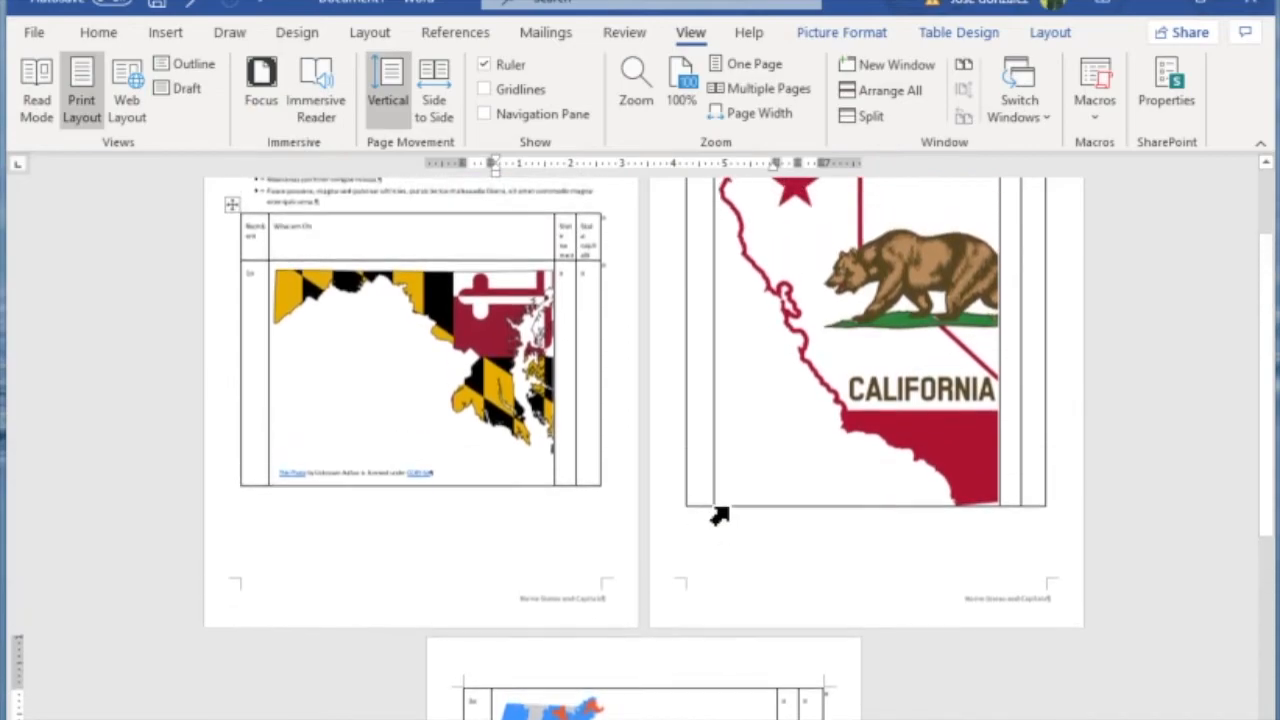
pyautogui.scroll(2, 828, 384)
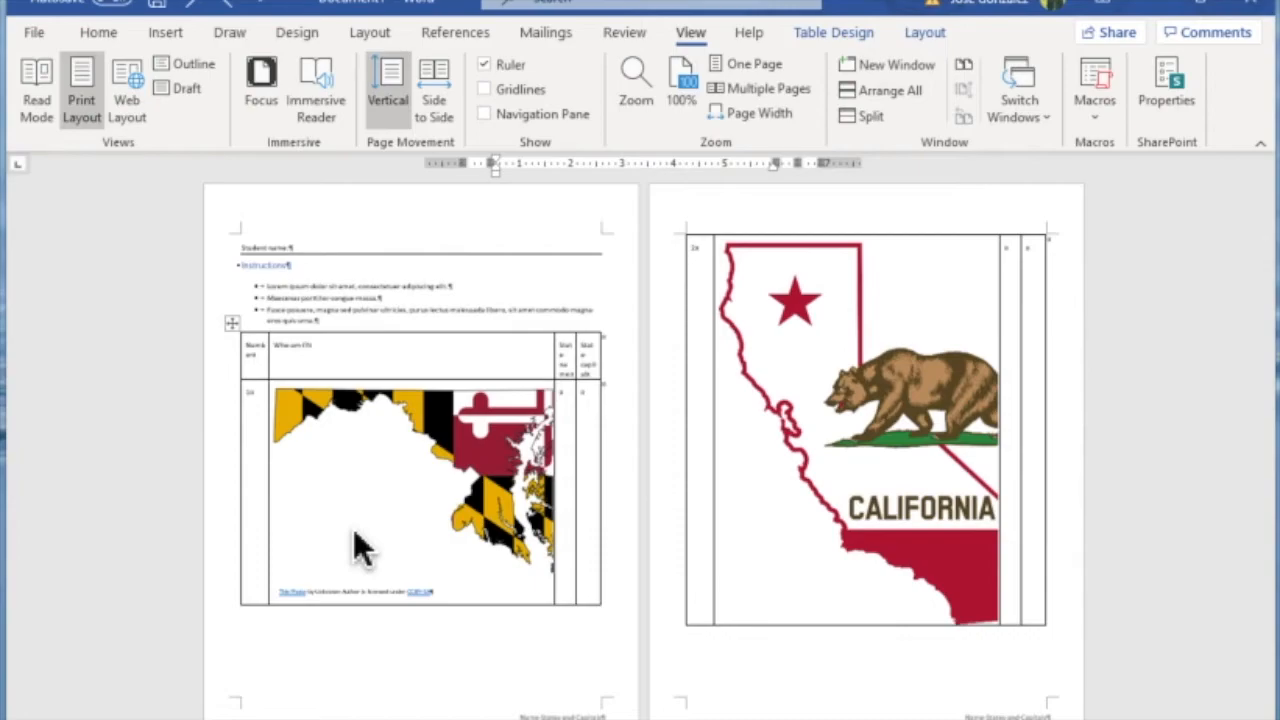
pyautogui.click(450, 625)
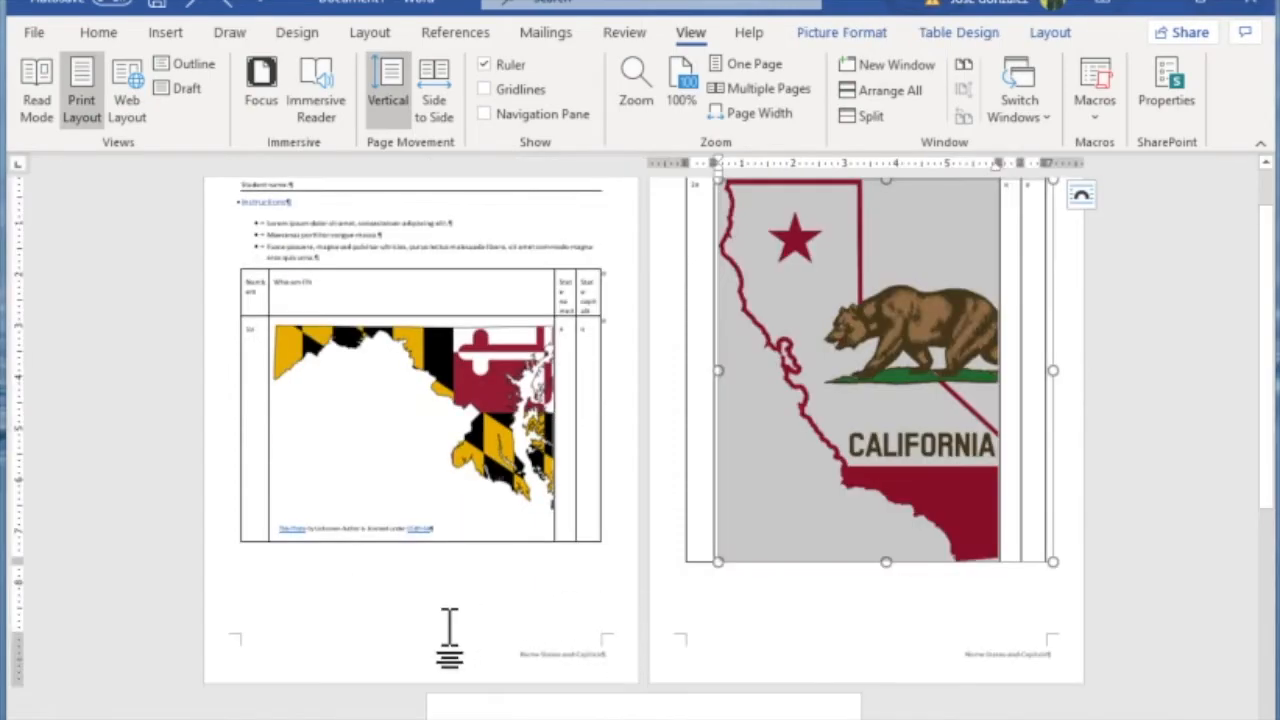
pyautogui.click(434, 626)
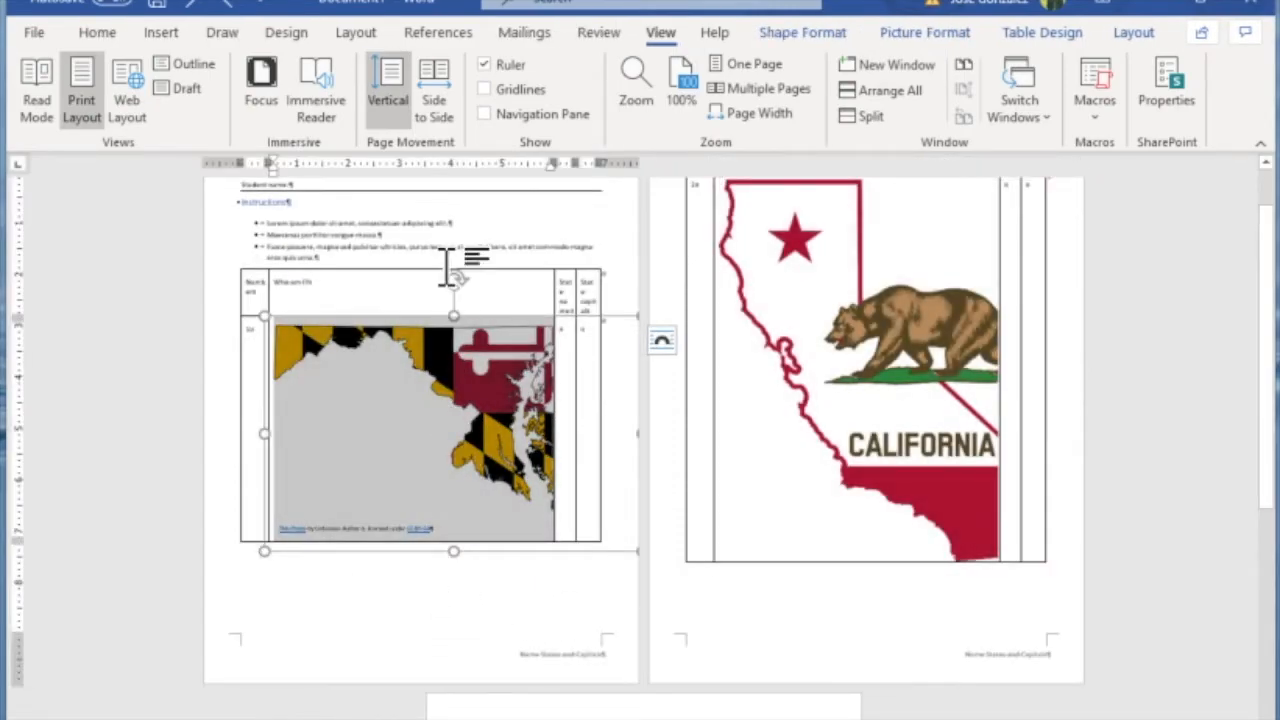
pyautogui.click(477, 223)
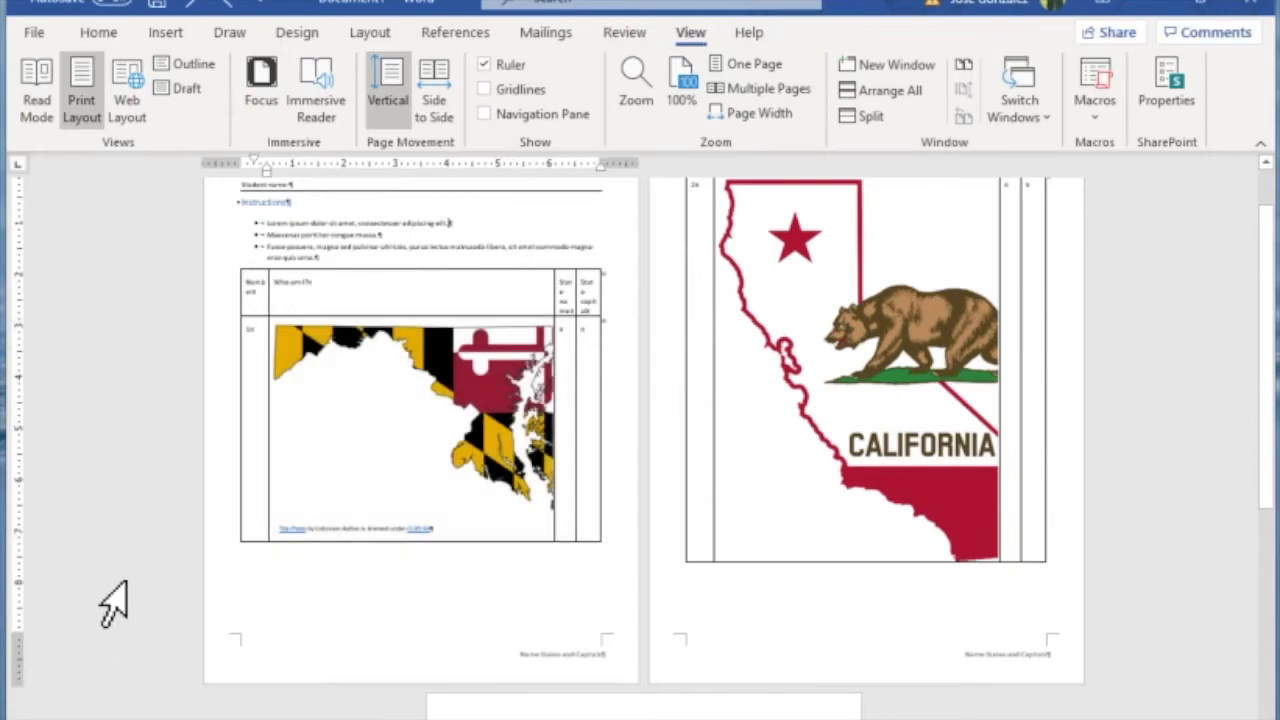
pyautogui.scroll(-5, 113, 603)
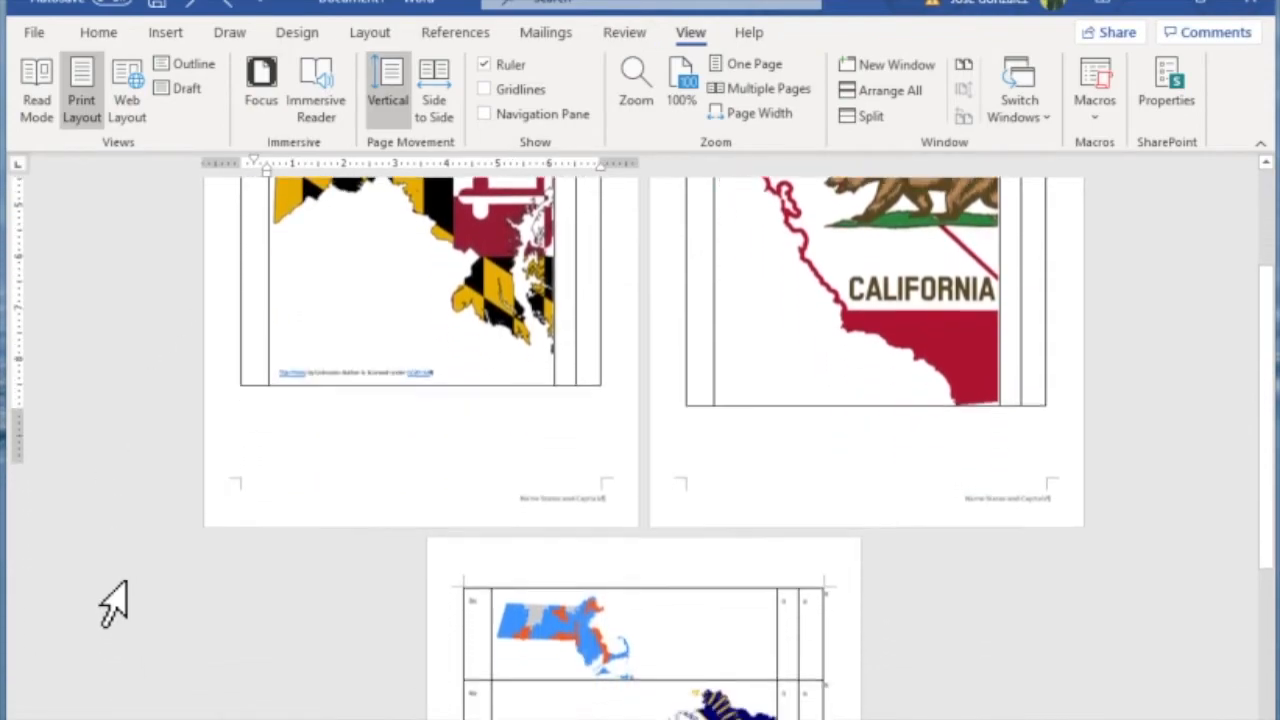
# Step: Set the table's header row to repeat at the start of each page
pyautogui.scroll(6, 113, 603)
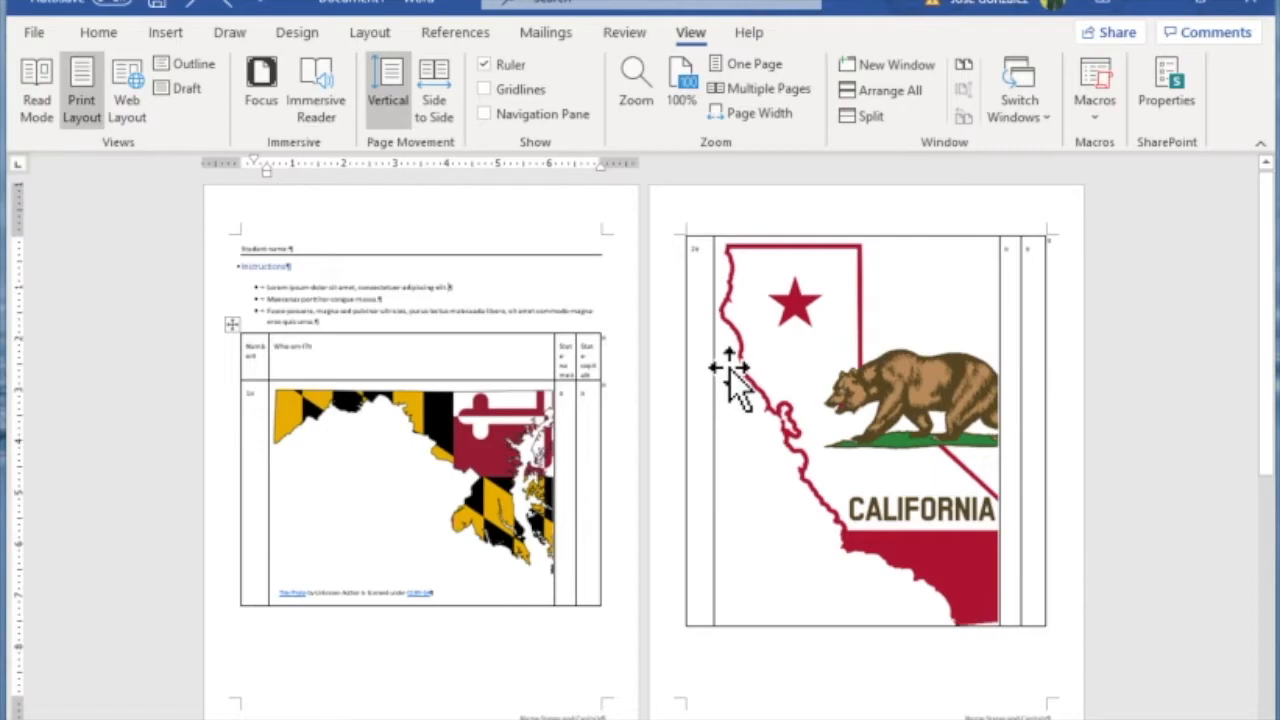
pyautogui.click(385, 357)
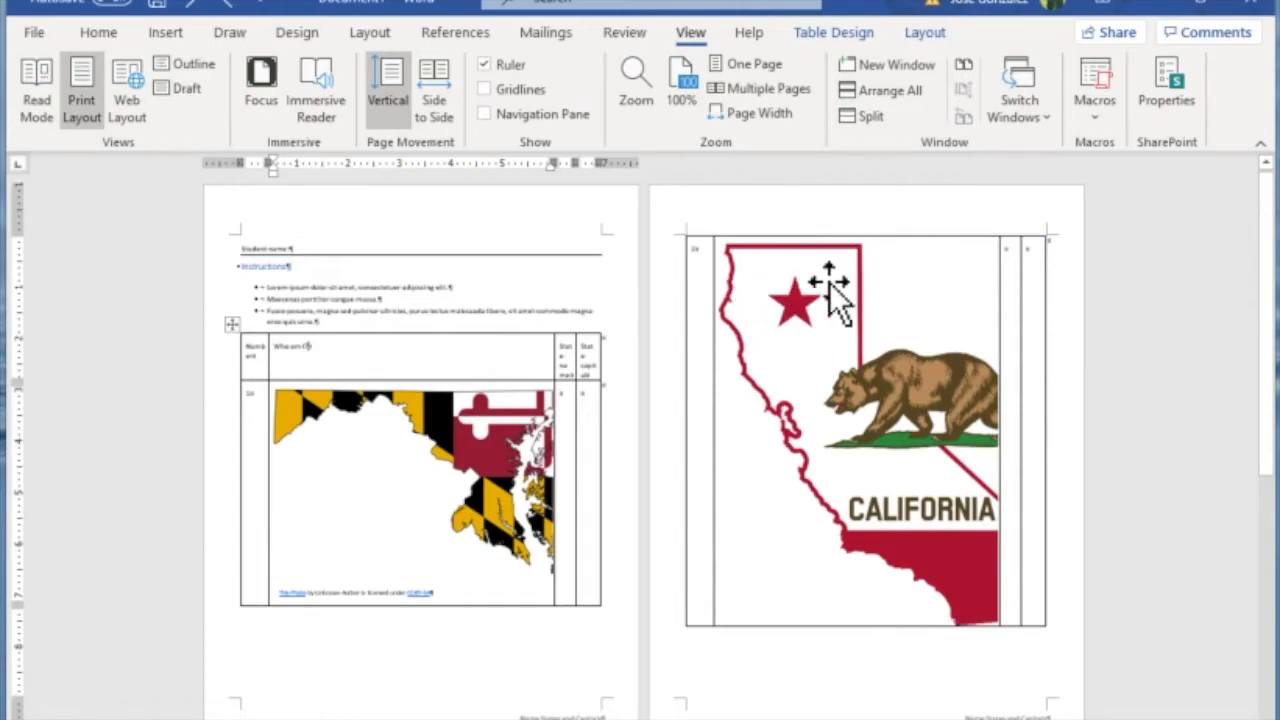
pyautogui.click(836, 36)
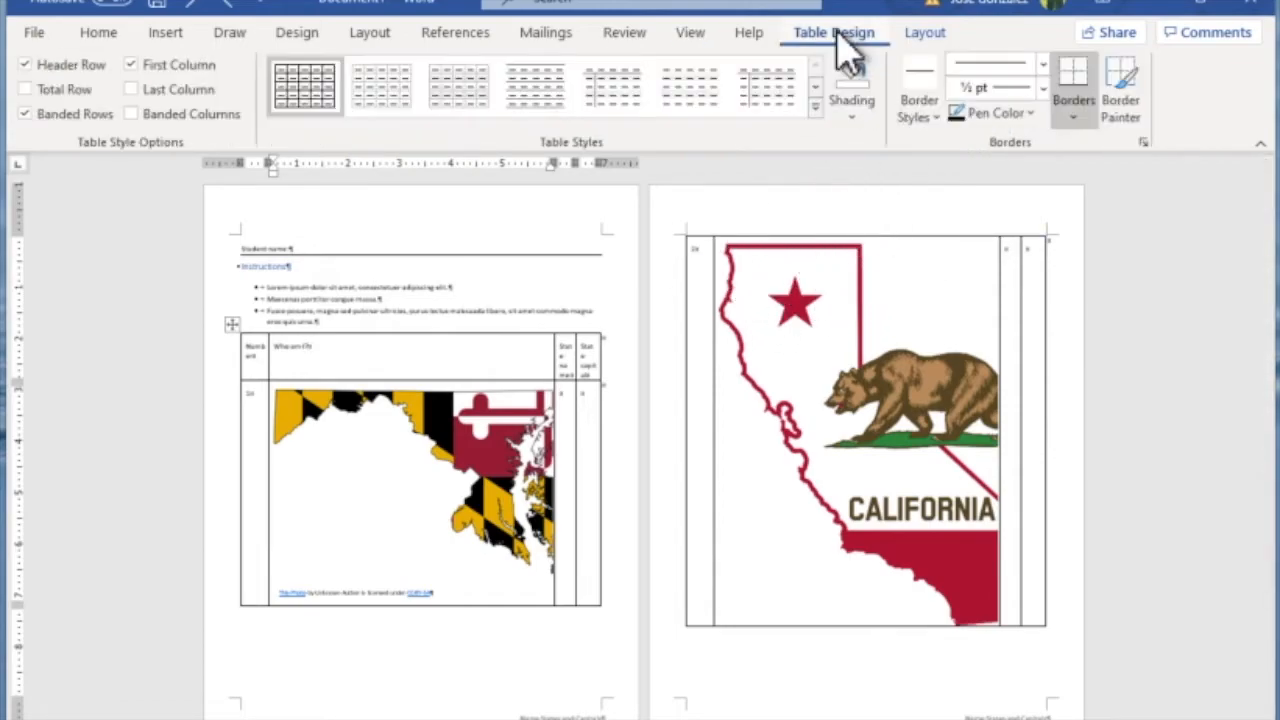
pyautogui.click(935, 40)
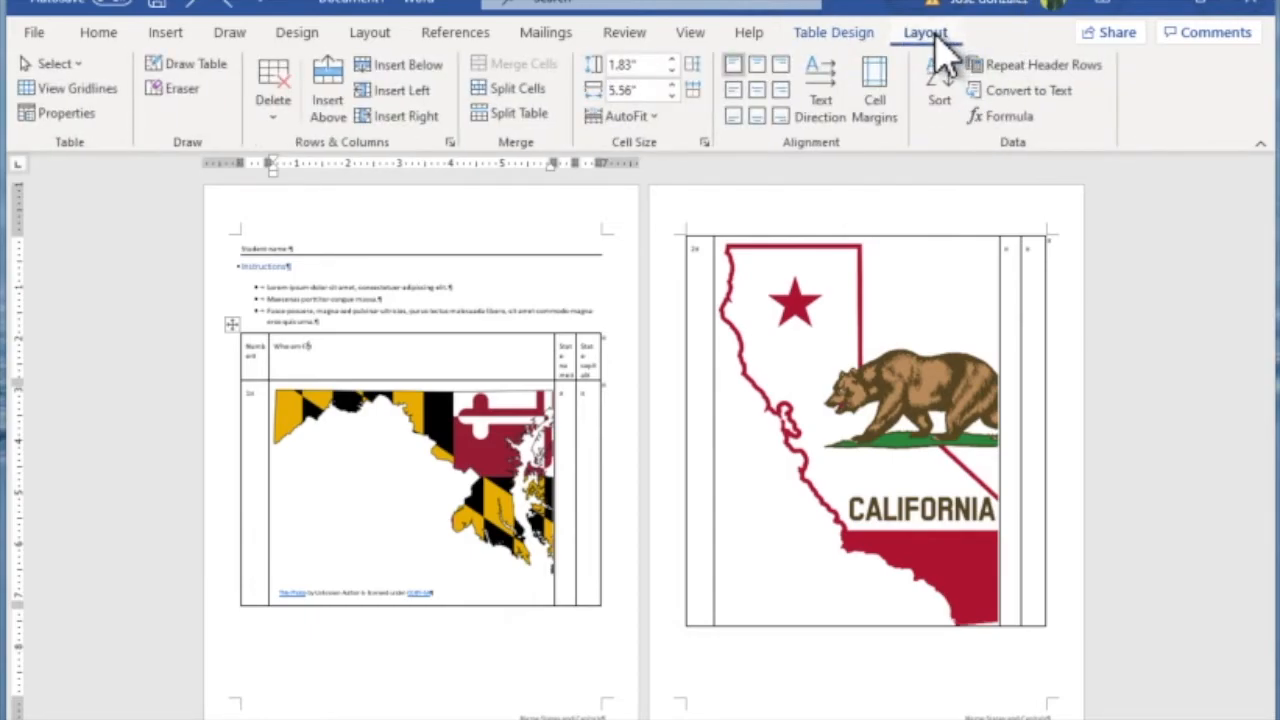
pyautogui.click(1089, 71)
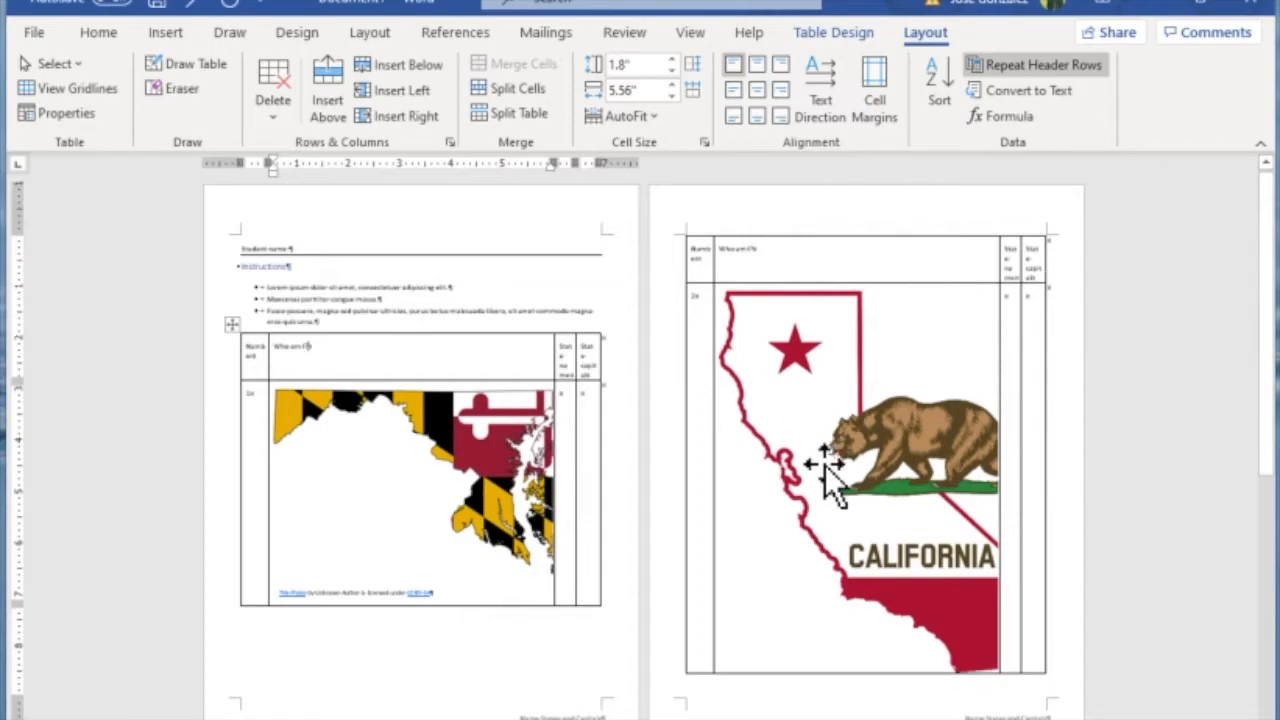
pyautogui.scroll(-5, 823, 466)
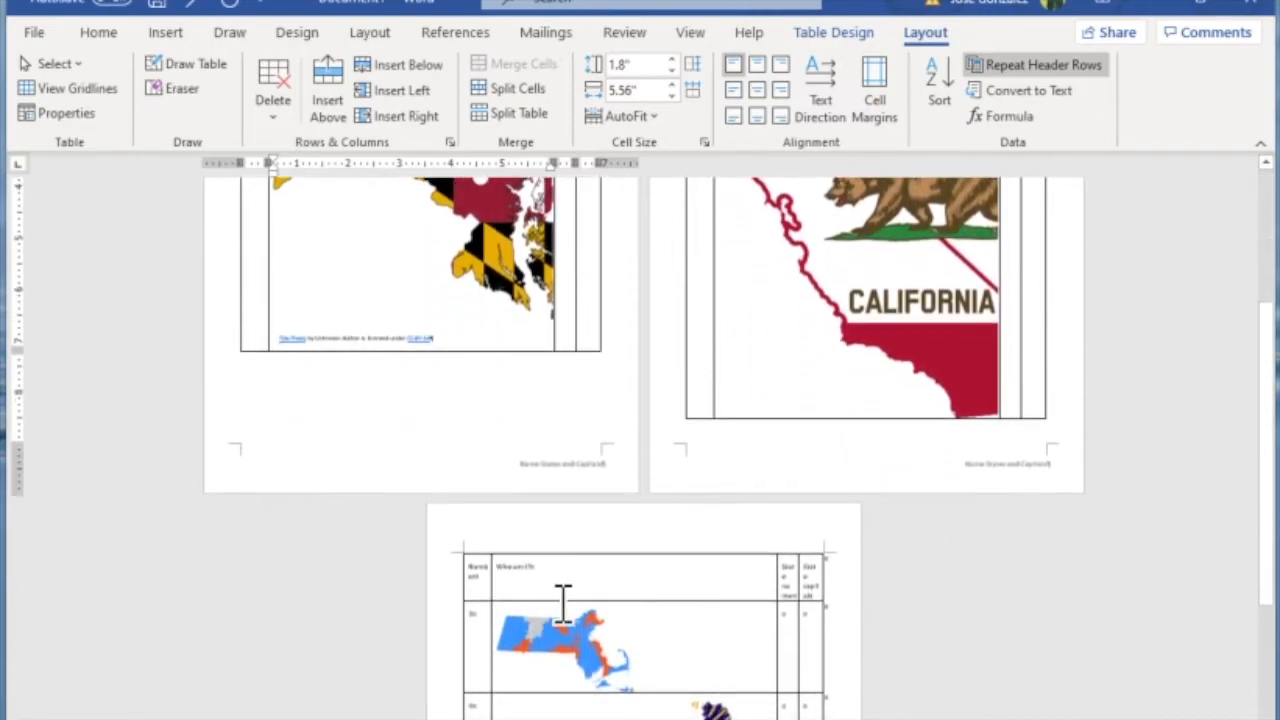
# Step: Switch the repeating header row off and on again to compare its effect on the following pages
pyautogui.click(1016, 66)
pyautogui.click(1016, 66)
pyautogui.click(1016, 66)
pyautogui.click(1017, 71)
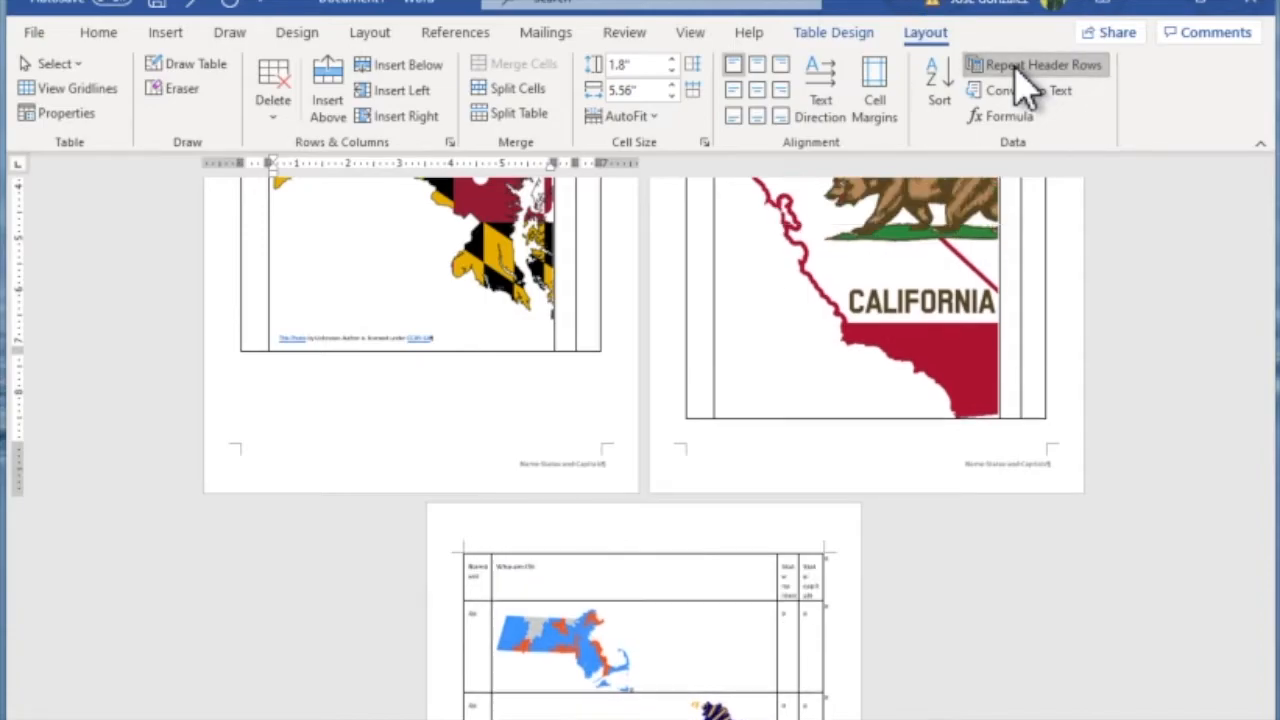
# Step: Examine the picture sizes and the empty space they leave on each page of the table
pyautogui.scroll(2, 600, 436)
pyautogui.scroll(1, 560, 432)
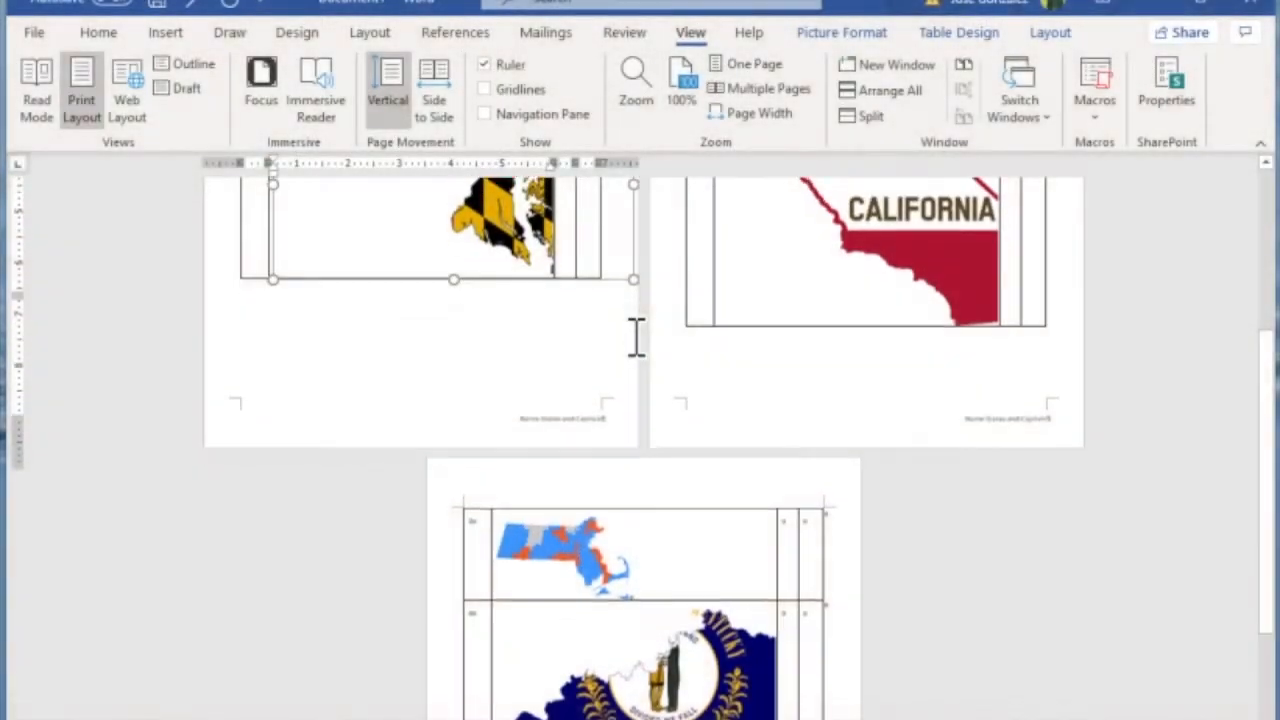
pyautogui.scroll(3, 636, 337)
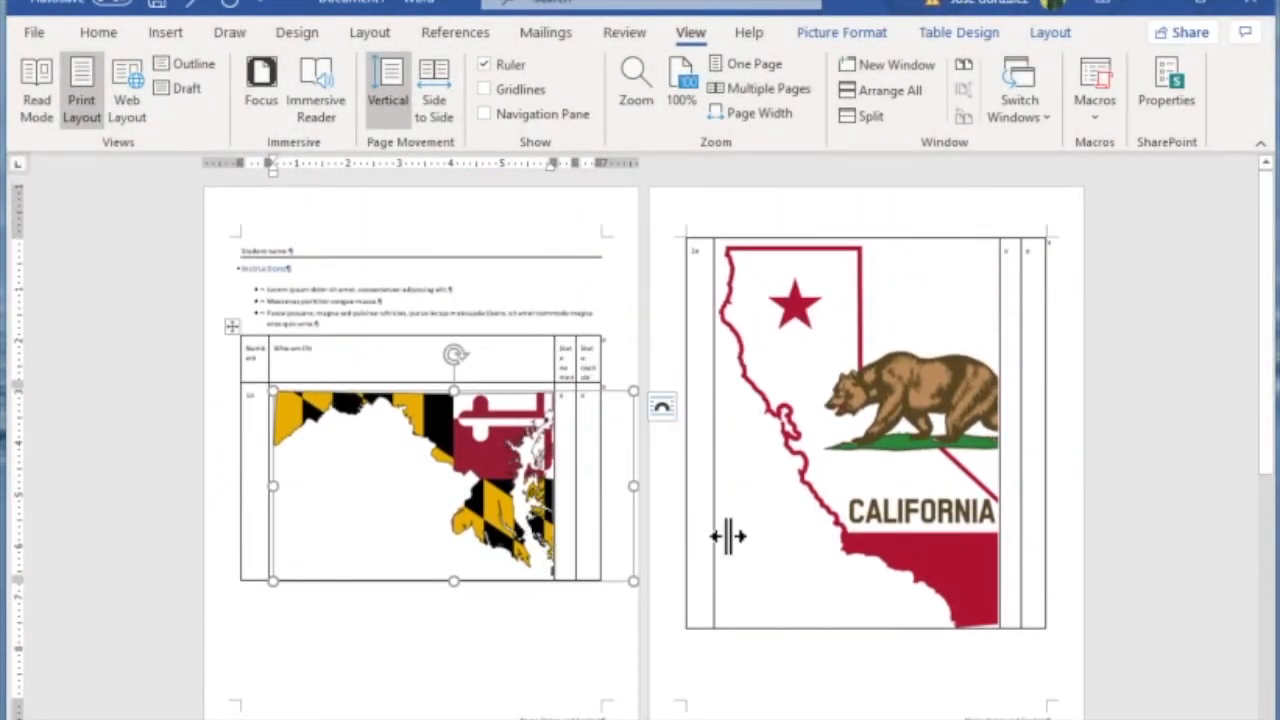
pyautogui.scroll(-4, 728, 536)
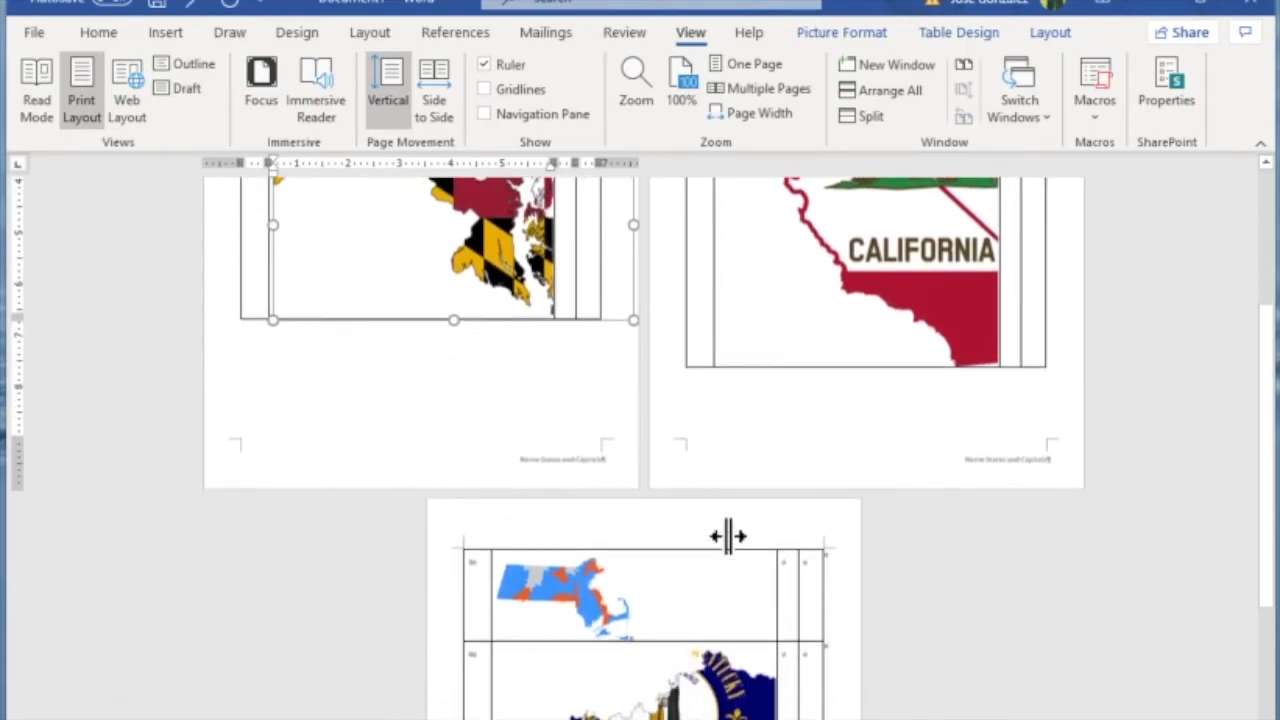
pyautogui.scroll(-1, 728, 536)
pyautogui.scroll(1, 728, 530)
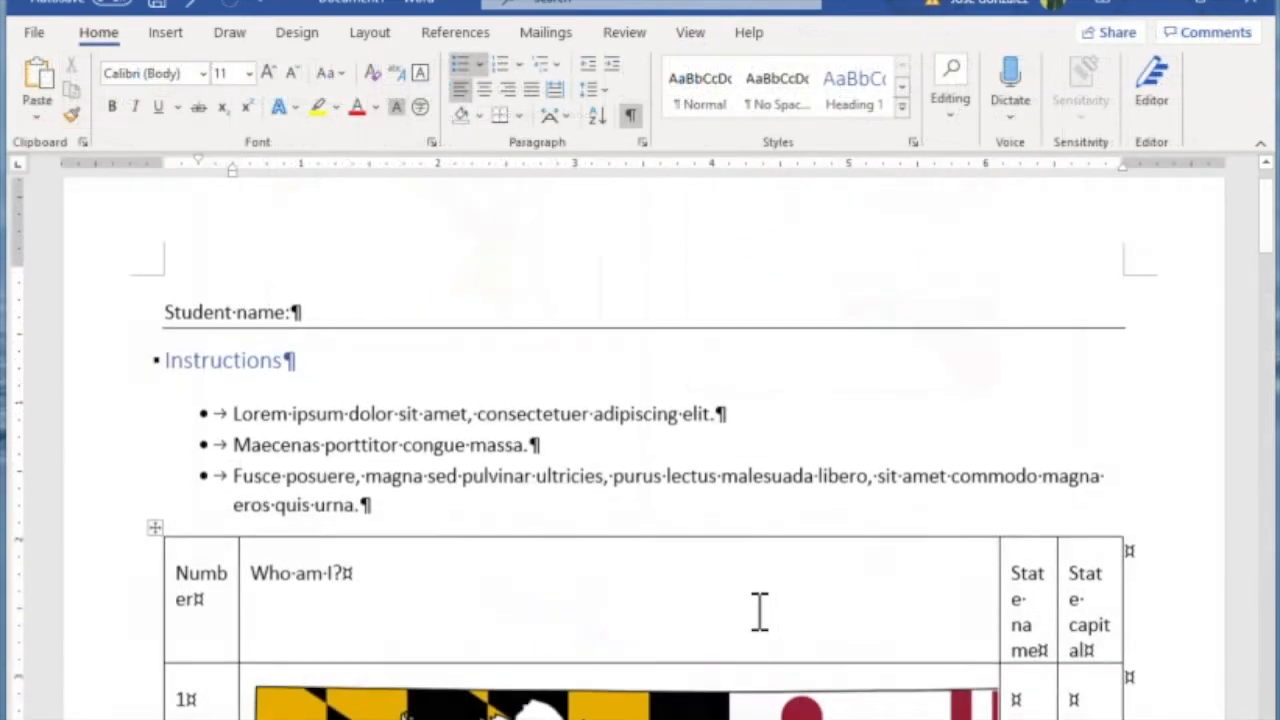
pyautogui.scroll(-15, 760, 612)
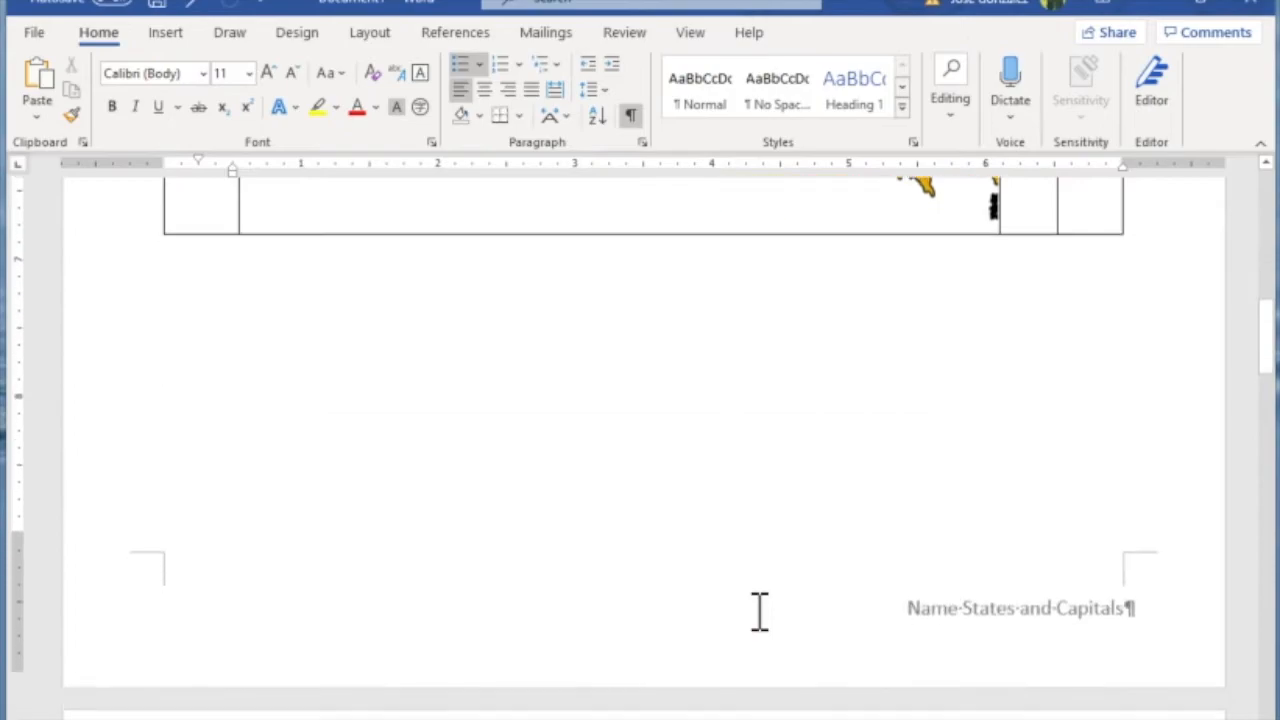
pyautogui.scroll(-20, 760, 612)
pyautogui.scroll(-14, 757, 616)
pyautogui.scroll(12, 760, 612)
pyautogui.scroll(15, 760, 612)
pyautogui.scroll(12, 756, 611)
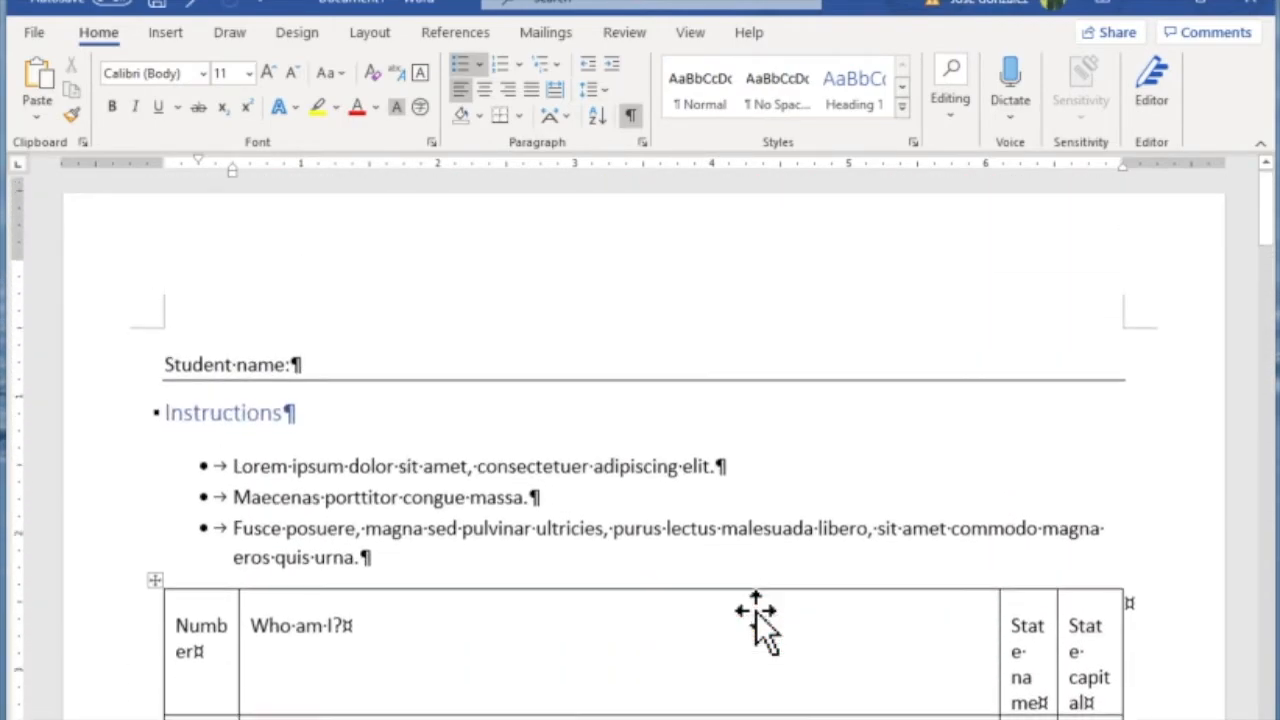
# Step: Try resizing the Maryland map from its upper edge and from its side edge, undoing each distortion
pyautogui.scroll(-10, 756, 611)
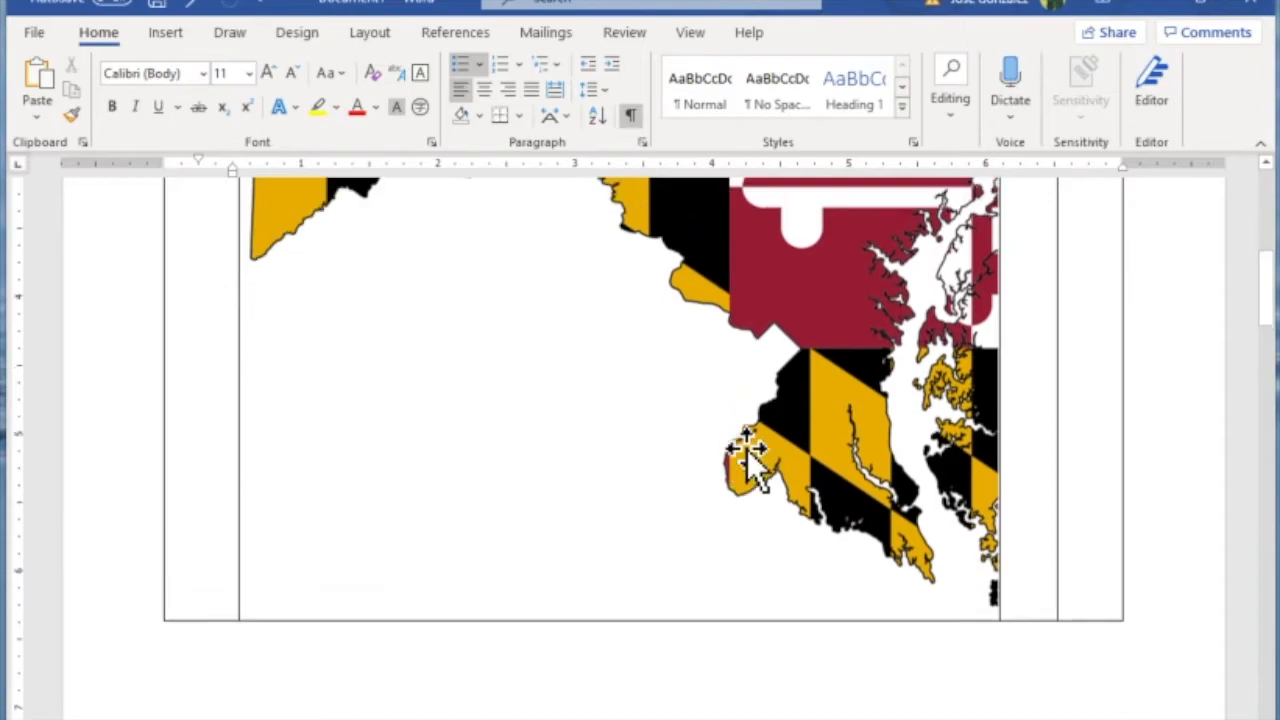
pyautogui.scroll(3, 747, 449)
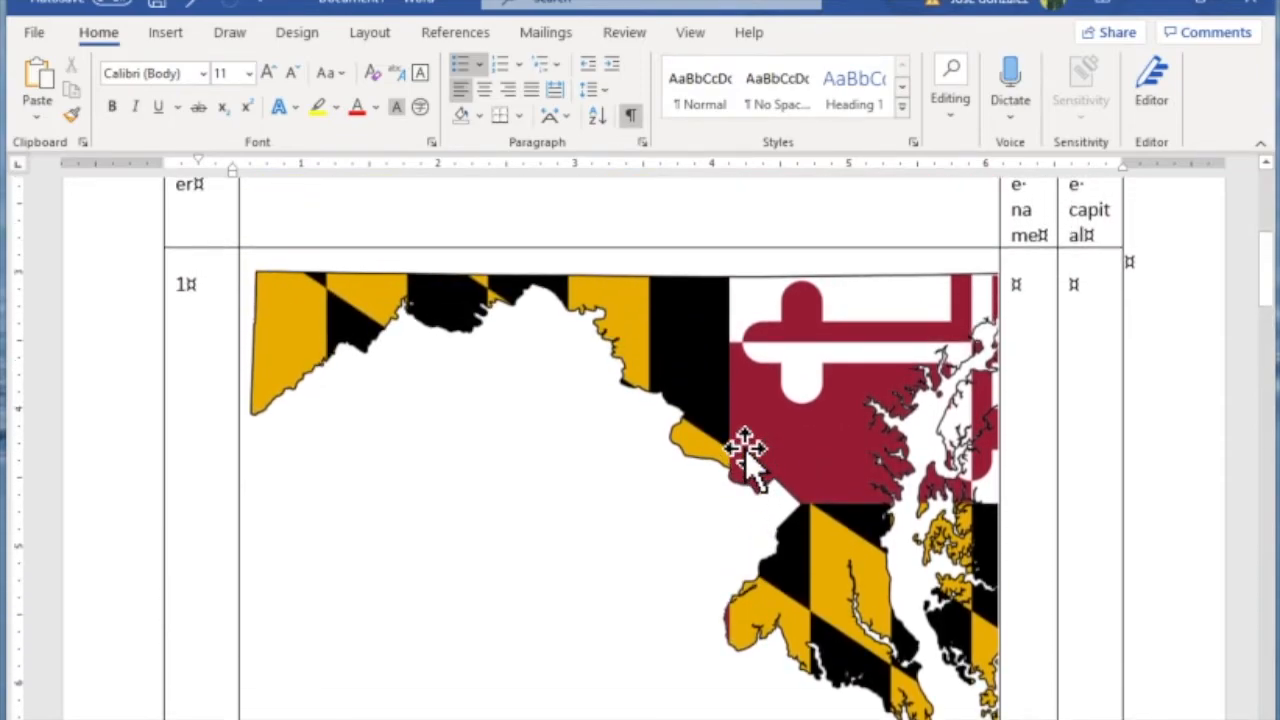
pyautogui.click(747, 449)
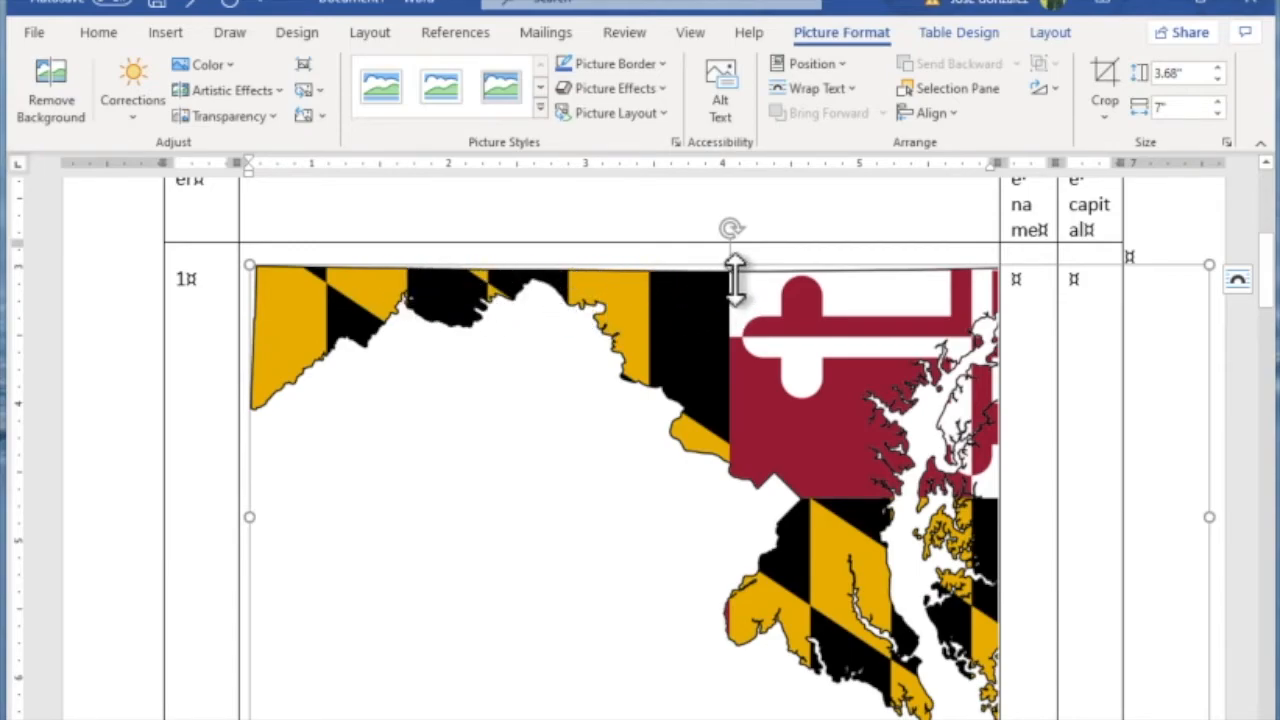
pyautogui.moveTo(734, 268); pyautogui.dragTo(720, 477)
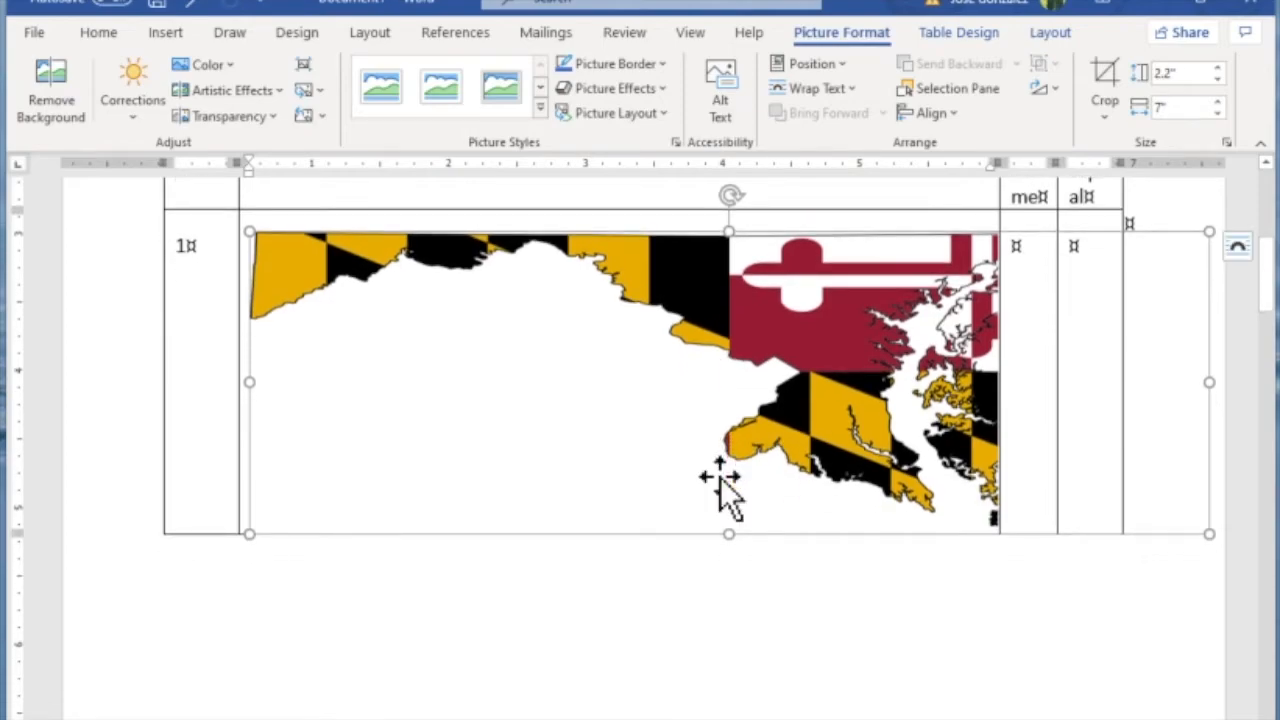
pyautogui.hotkey('ctrl', 'z')
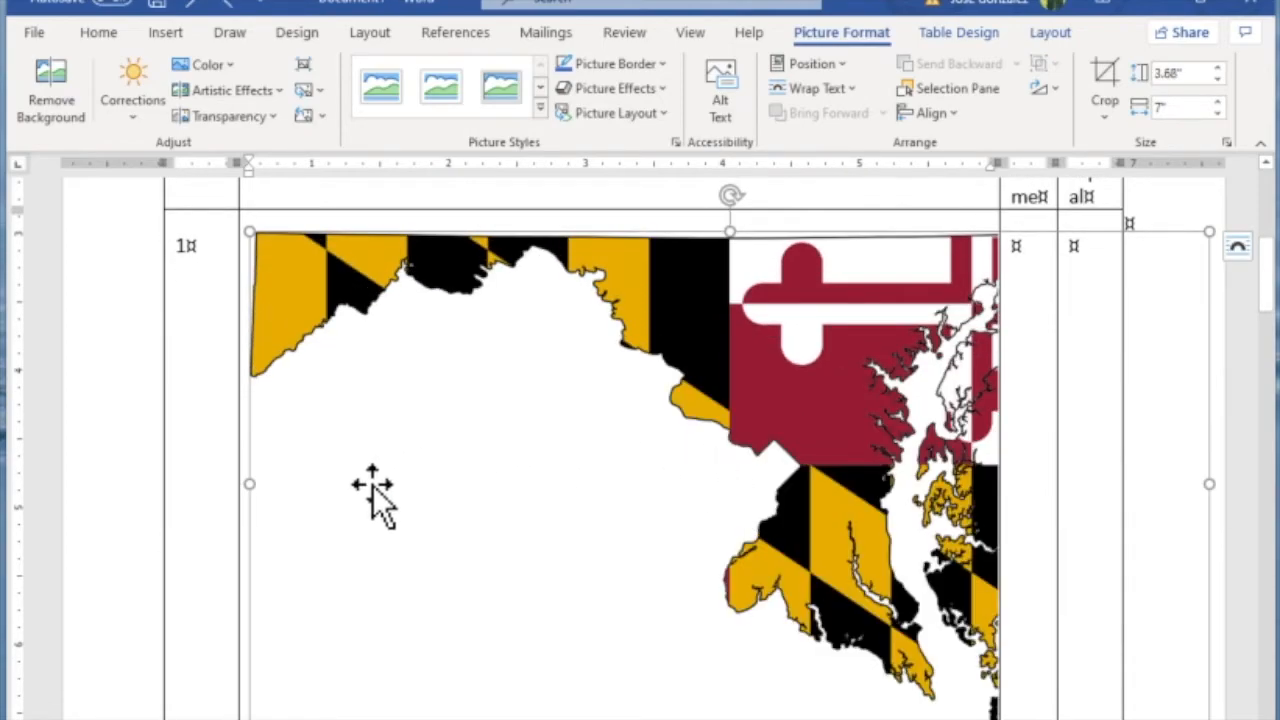
pyautogui.moveTo(266, 494); pyautogui.dragTo(597, 512)
pyautogui.hotkey('ctrl', 'z')
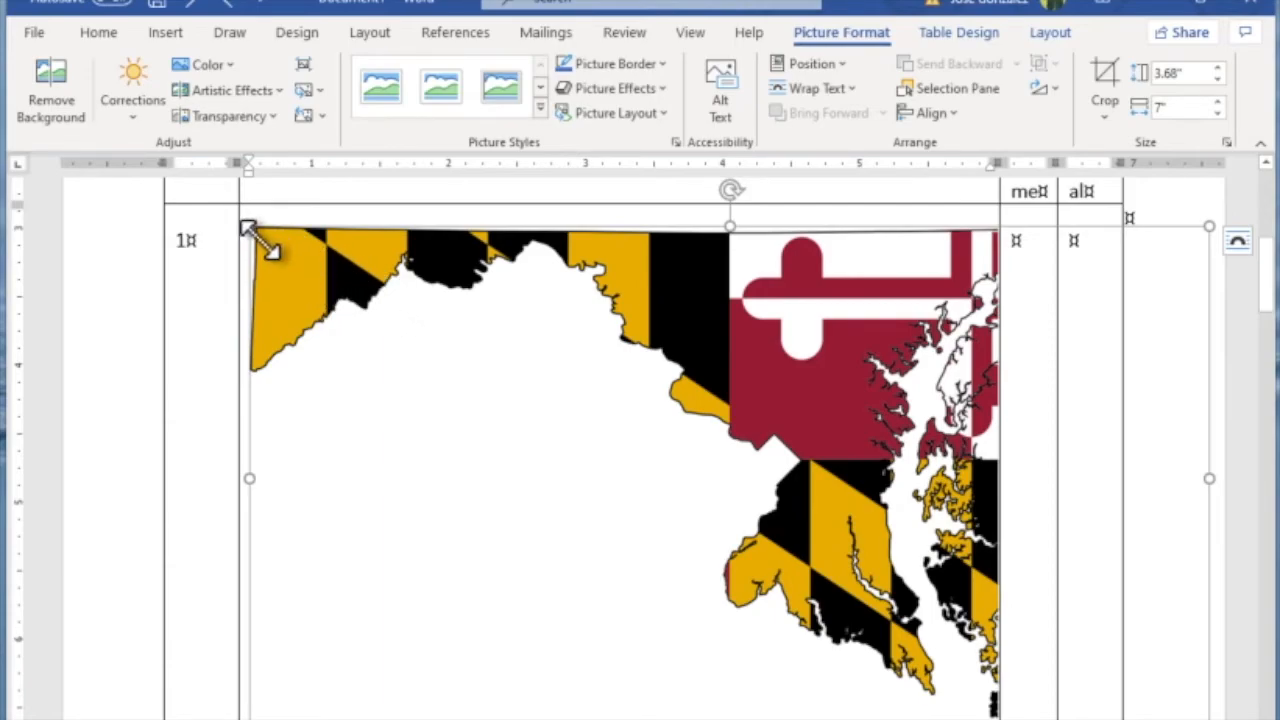
# Step: Shrink the Maryland map proportionally from its corner so it fits inside its Who am I? cell, and review the table
pyautogui.moveTo(248, 230); pyautogui.dragTo(757, 465)
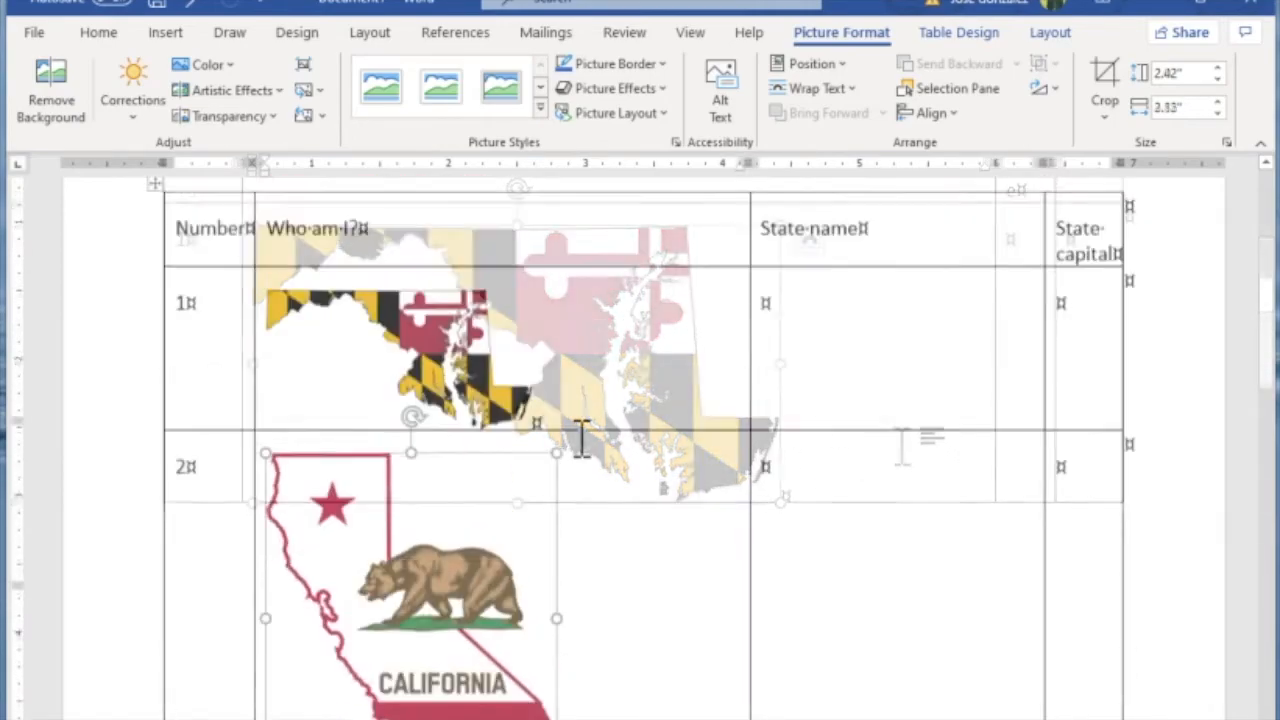
pyautogui.scroll(8, 580, 437)
pyautogui.scroll(-3, 582, 437)
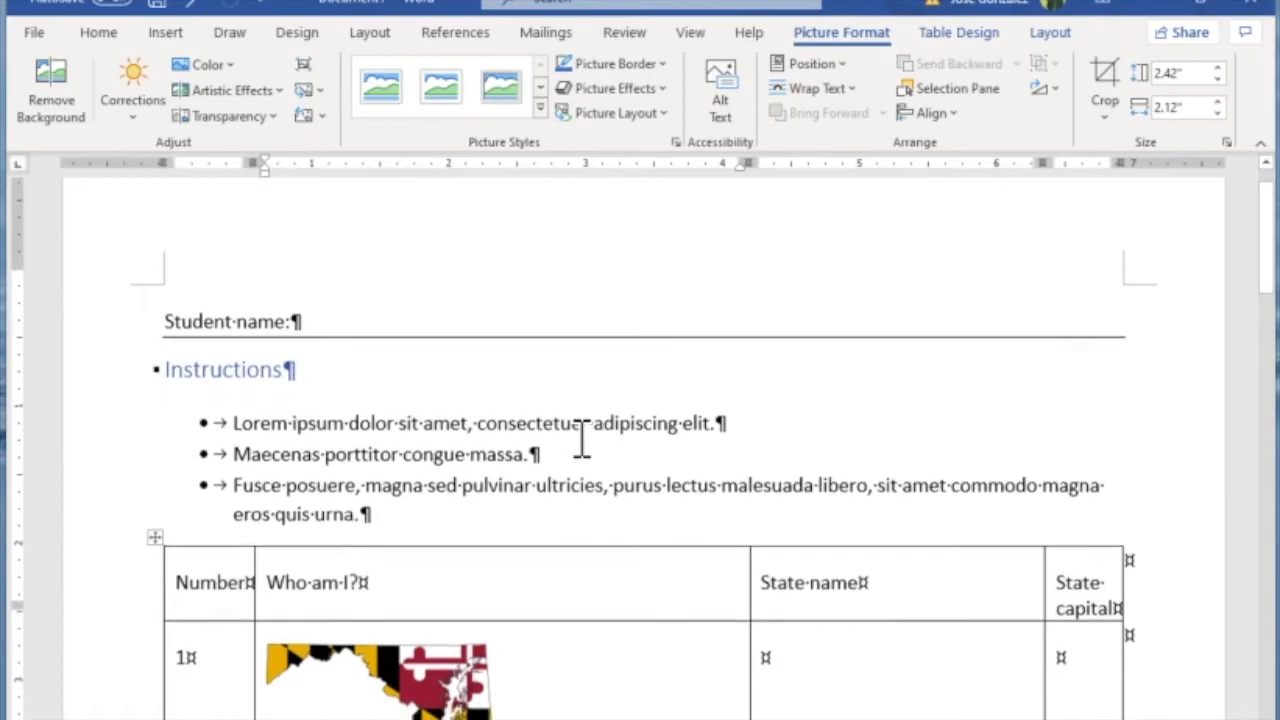
pyautogui.scroll(-6, 582, 437)
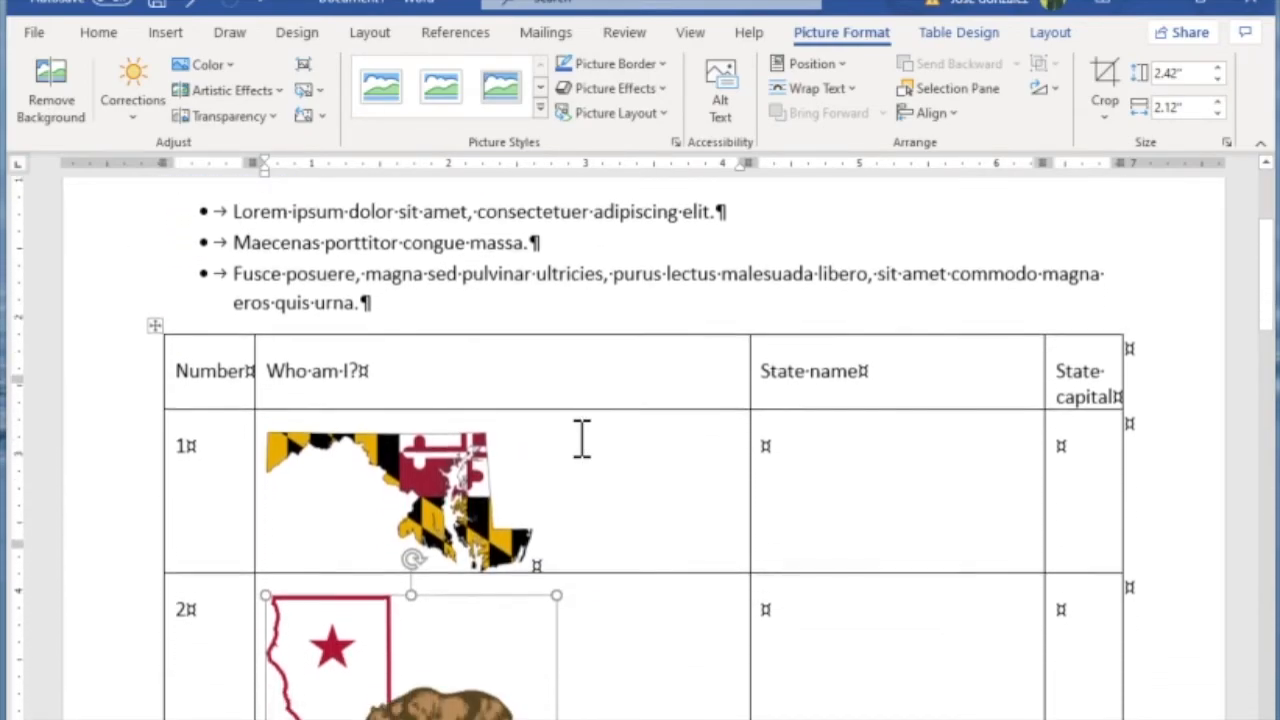
pyautogui.scroll(-5, 582, 437)
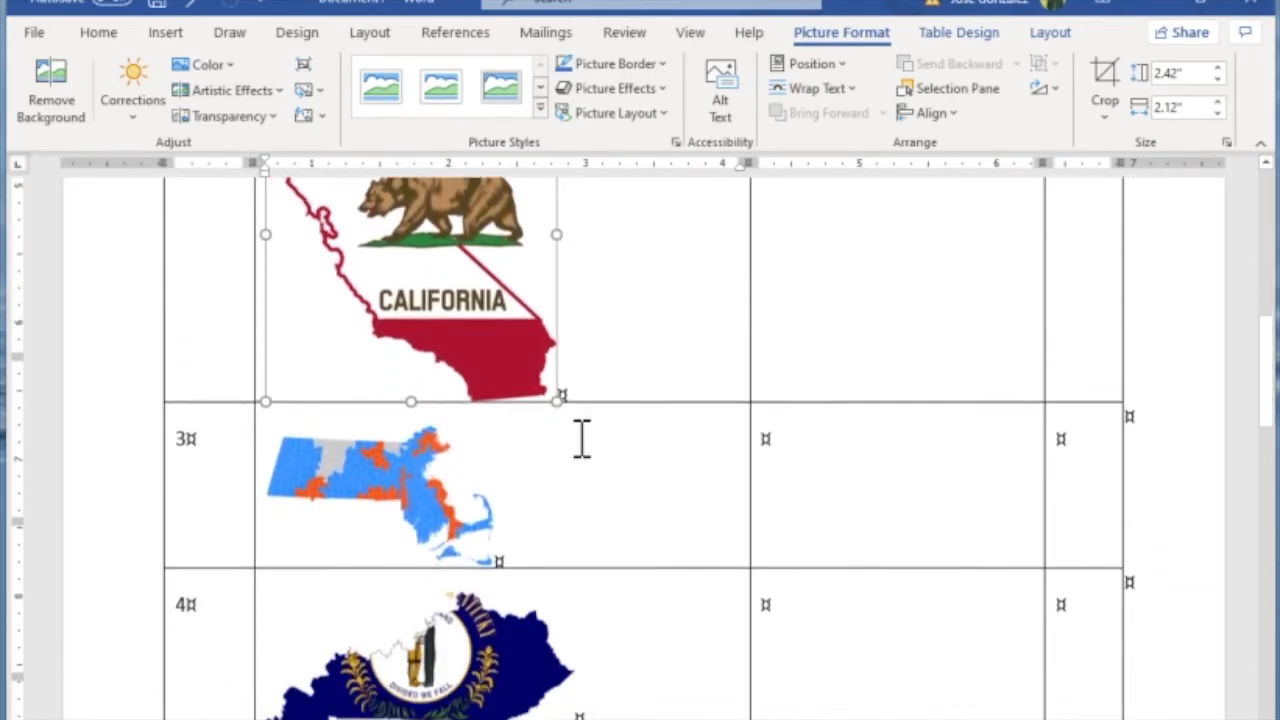
pyautogui.scroll(2, 580, 440)
pyautogui.scroll(6, 580, 440)
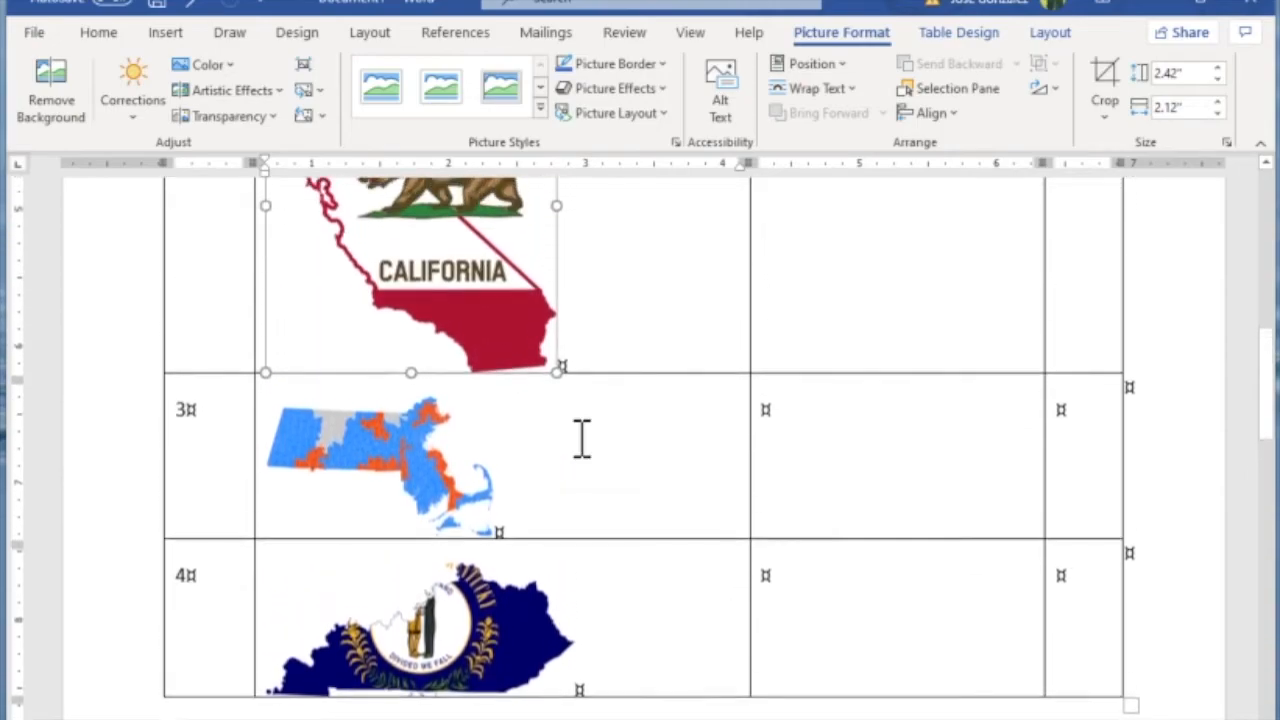
# Step: Show multiple pages at once and delete the empty paragraphs after the table to remove the blank second page
pyautogui.scroll(1, 572, 435)
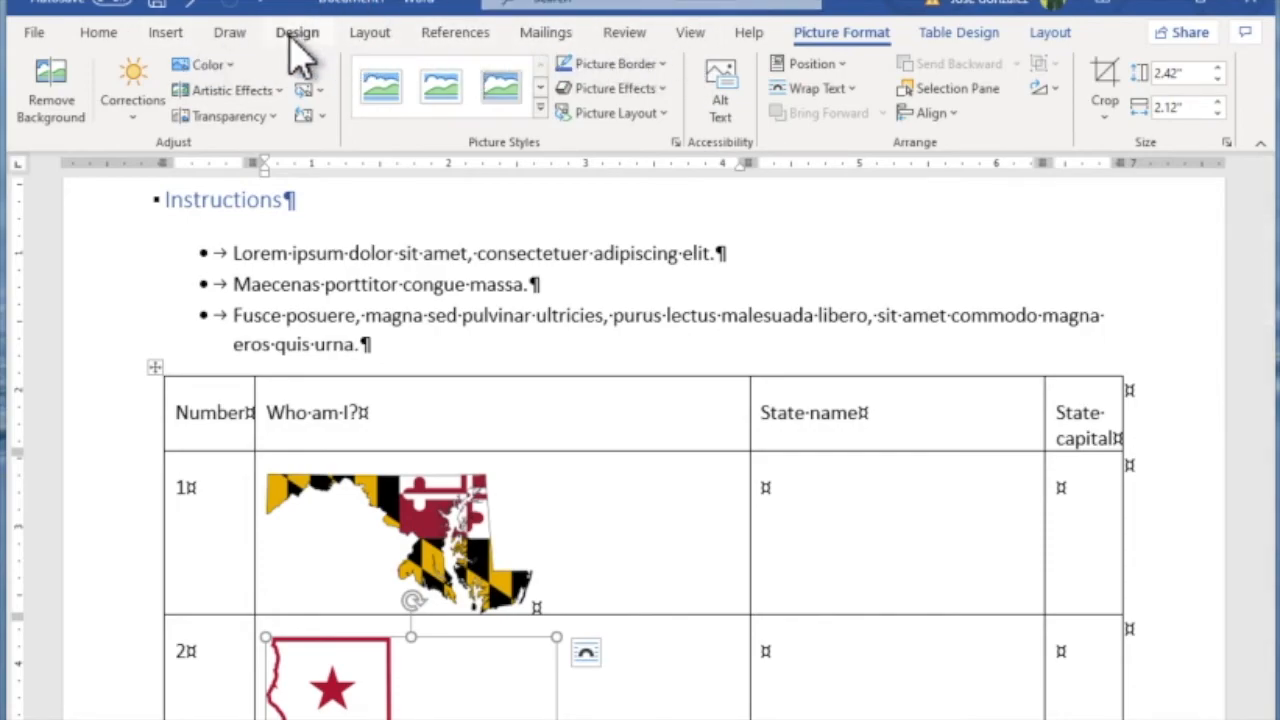
pyautogui.click(695, 38)
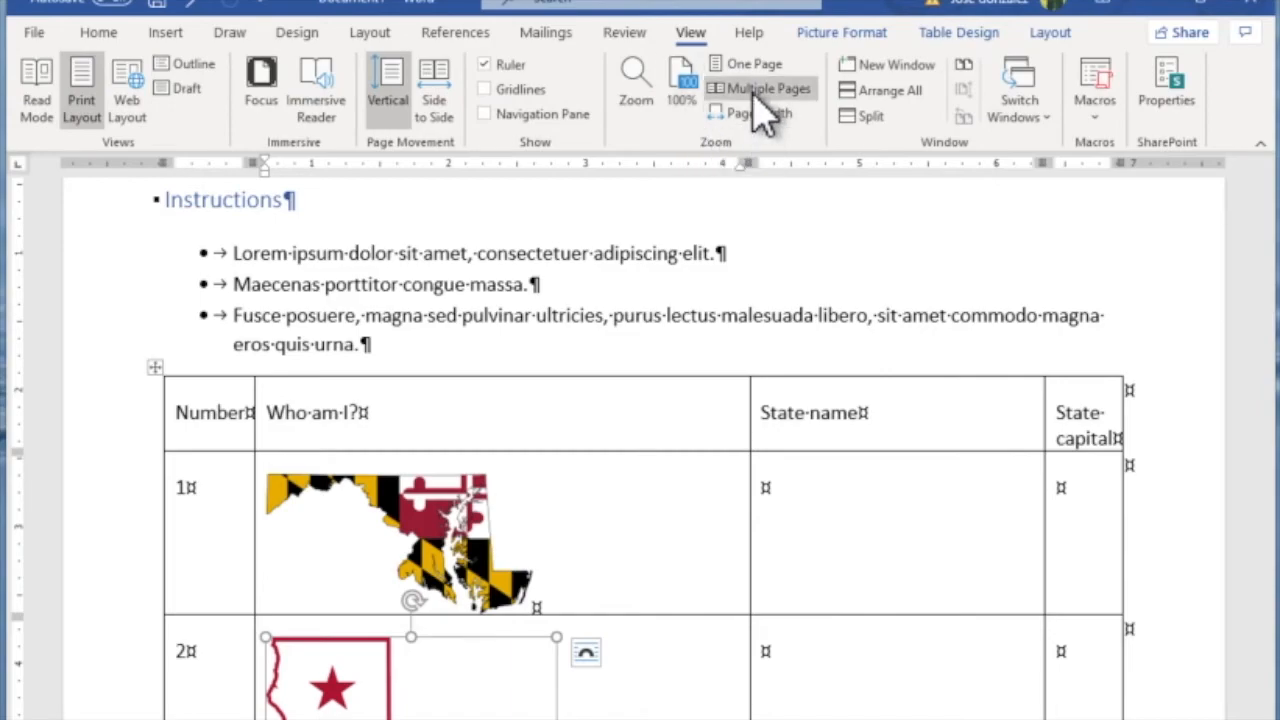
pyautogui.click(766, 92)
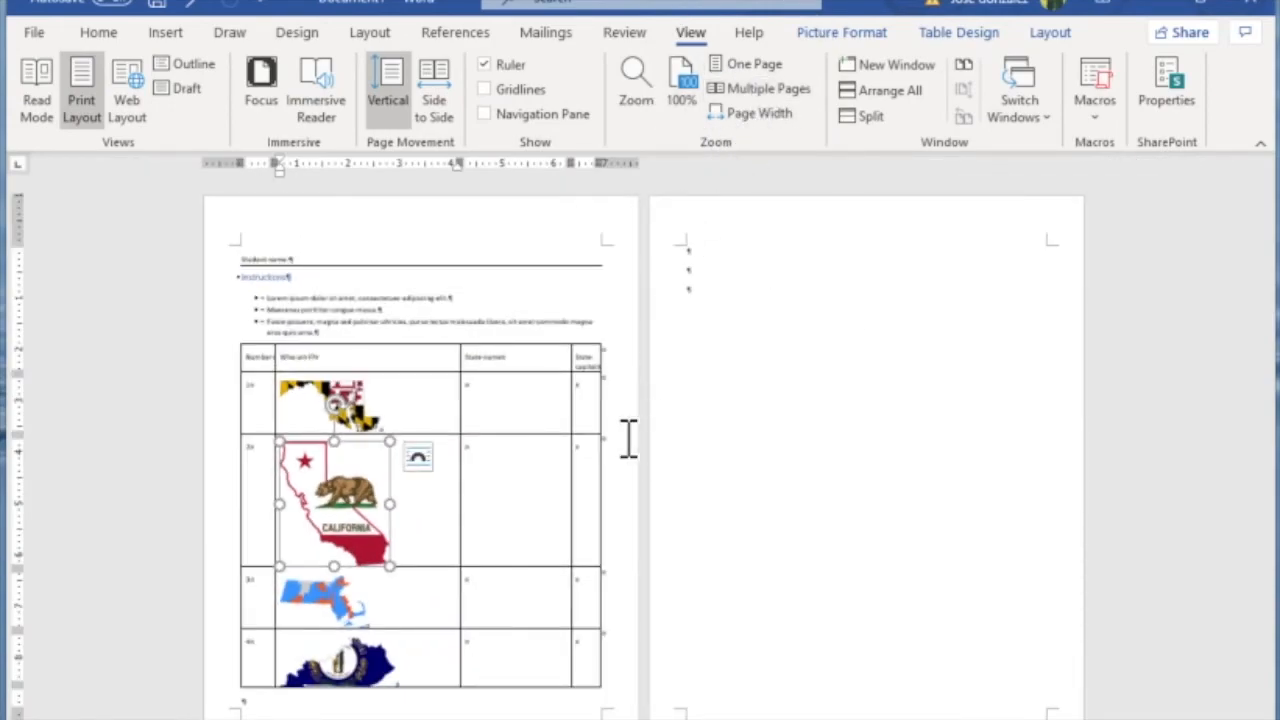
pyautogui.click(719, 304)
pyautogui.press('BackSpace')
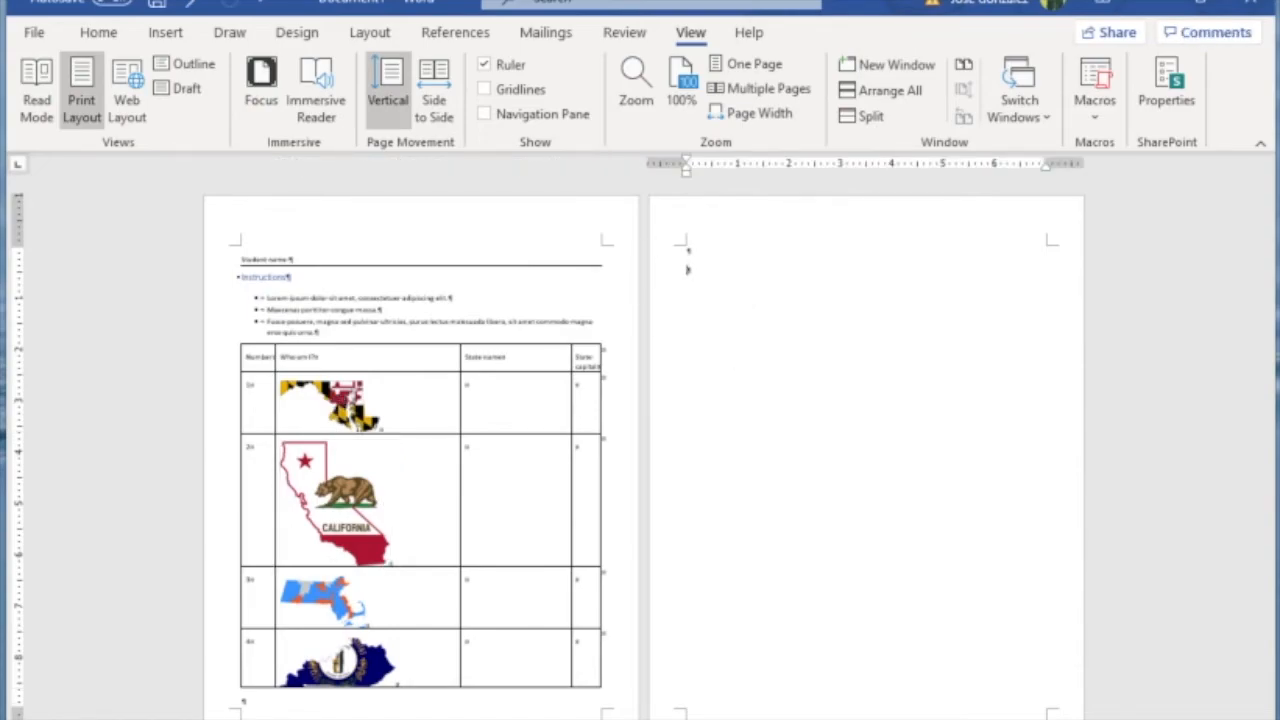
pyautogui.press('BackSpace')
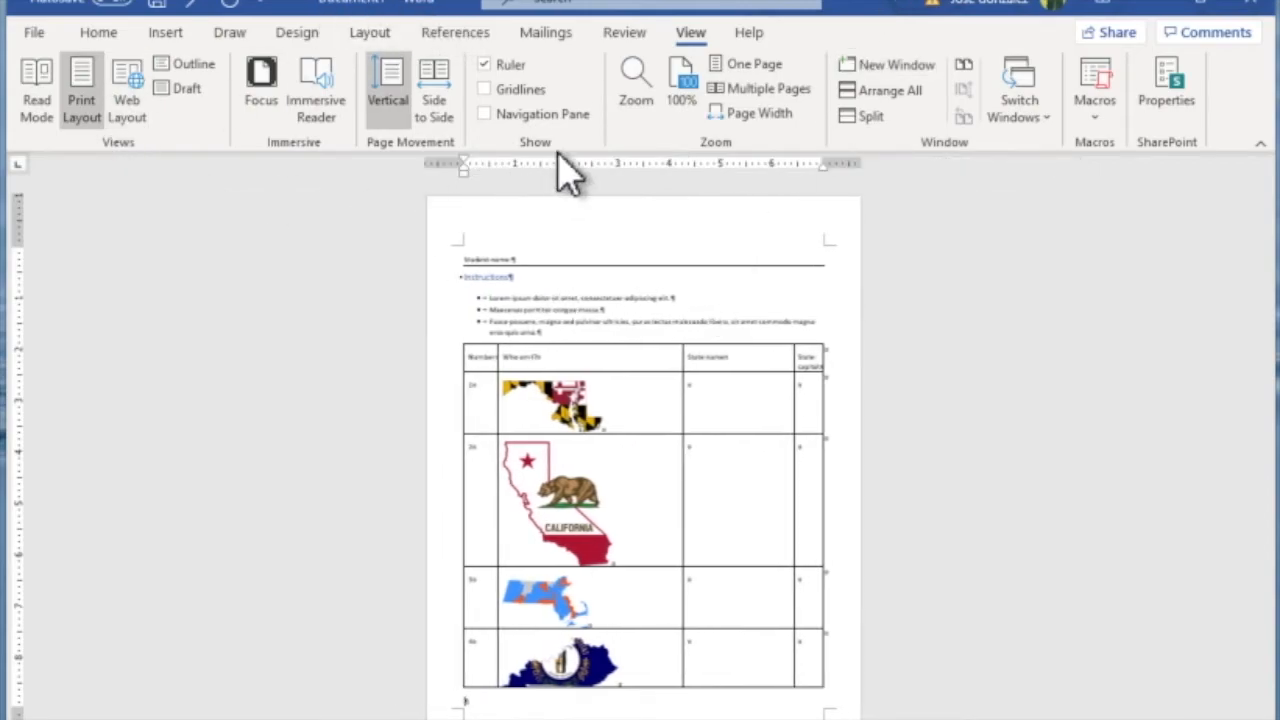
# Step: Examine the table at page width, checking the column widths and how text and maps are aligned in their cells
pyautogui.scroll(1, 557, 152)
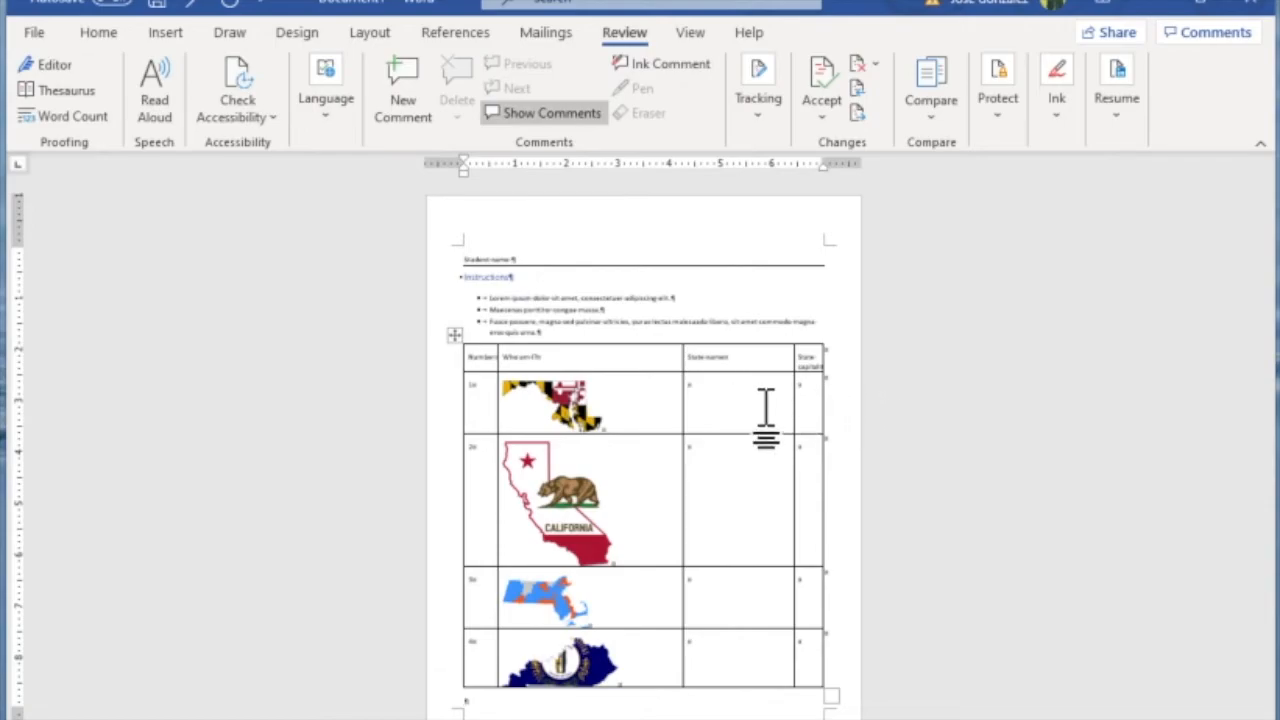
pyautogui.scroll(8, 445, 522)
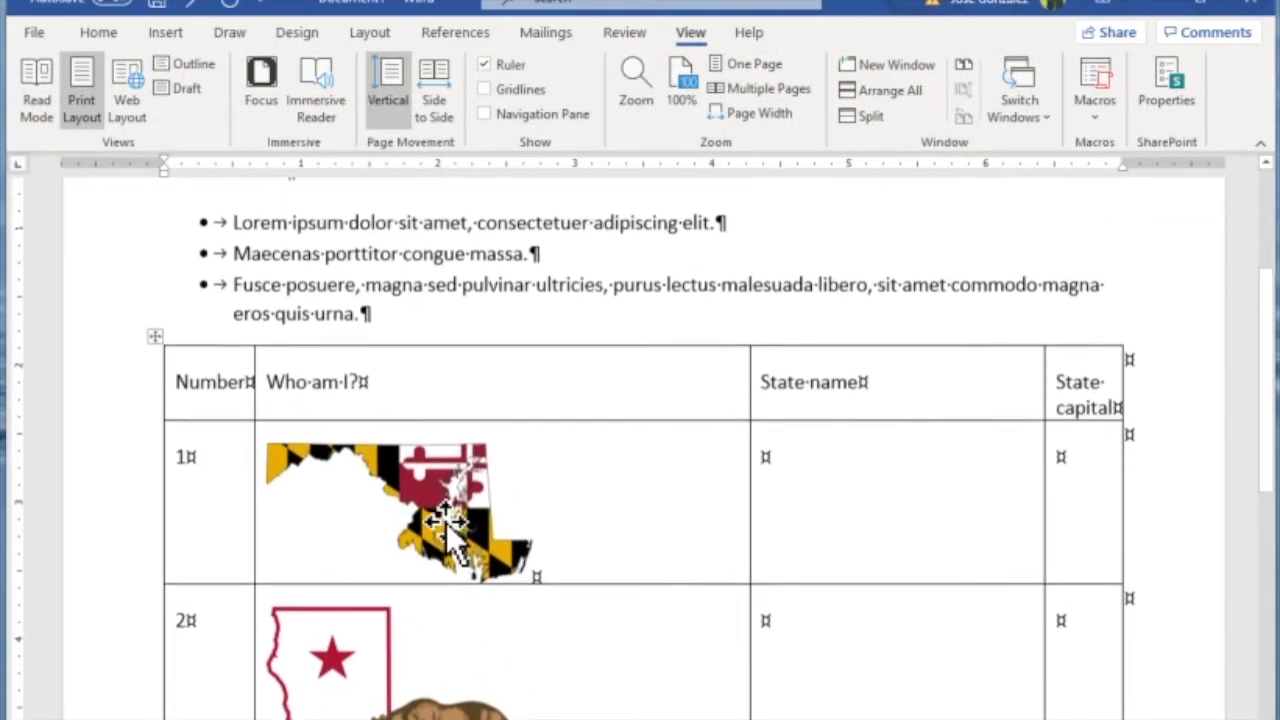
pyautogui.scroll(2, 446, 523)
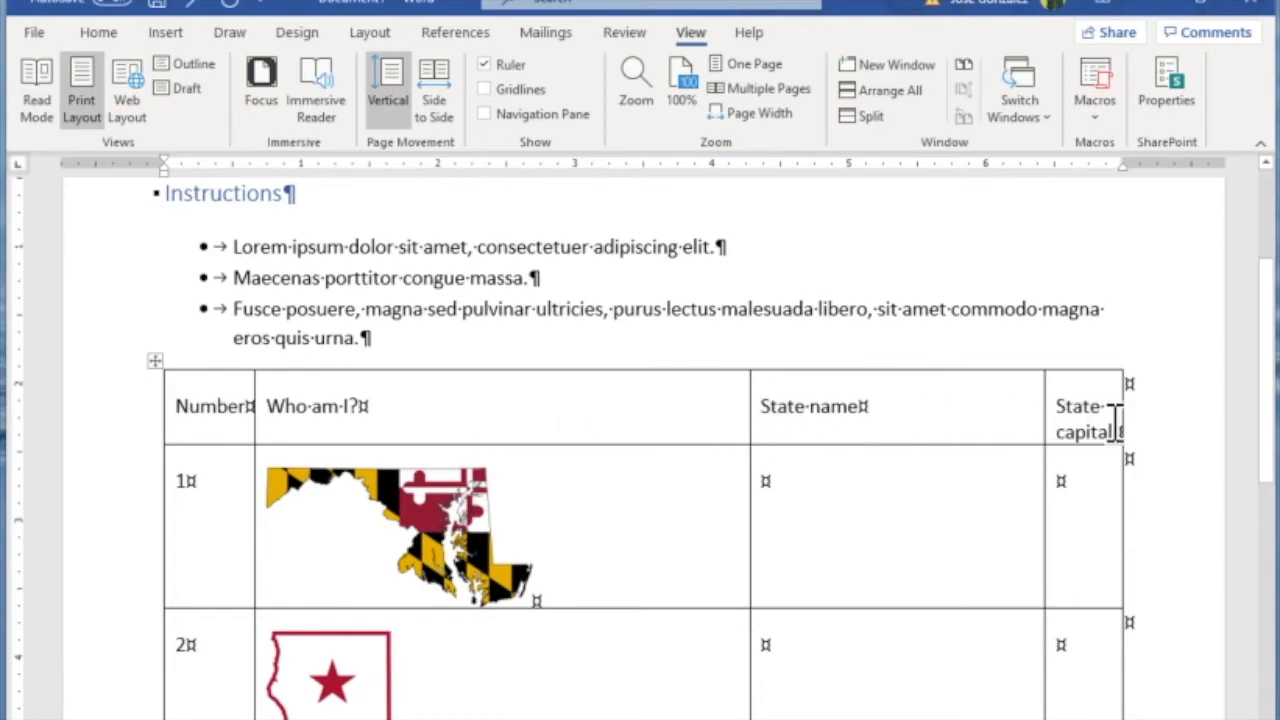
pyautogui.scroll(-4, 749, 429)
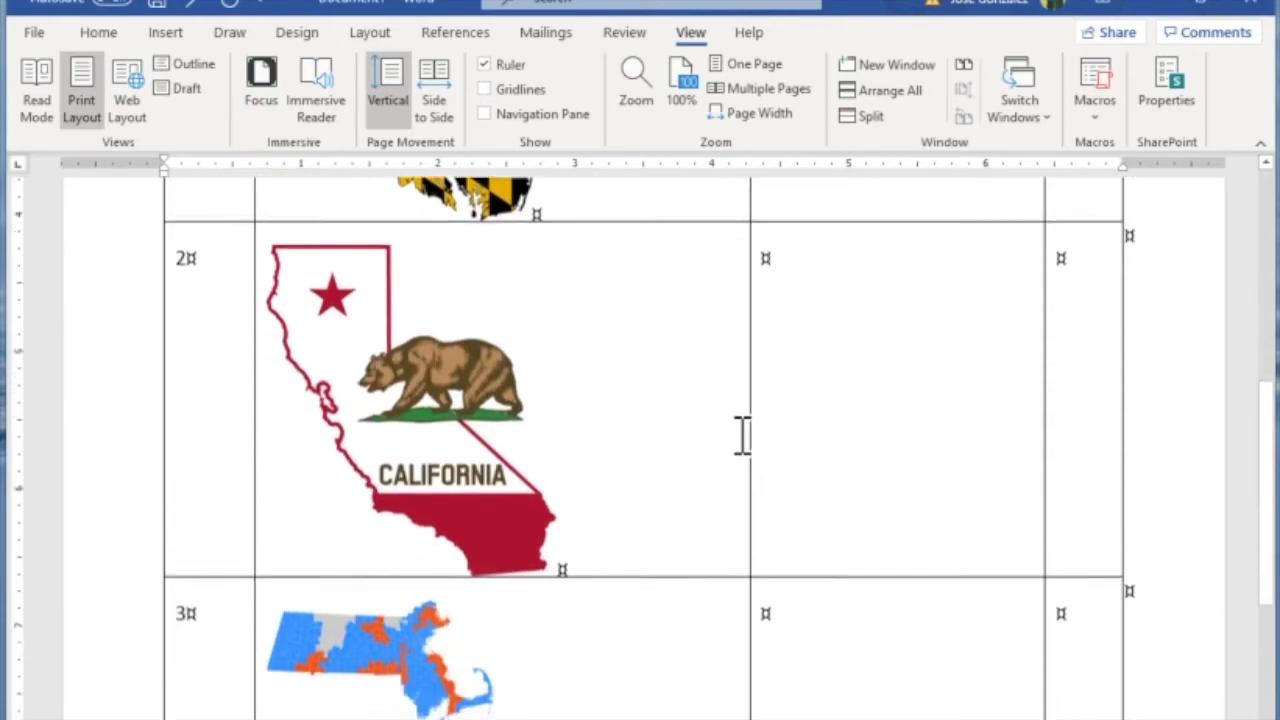
pyautogui.scroll(3, 743, 434)
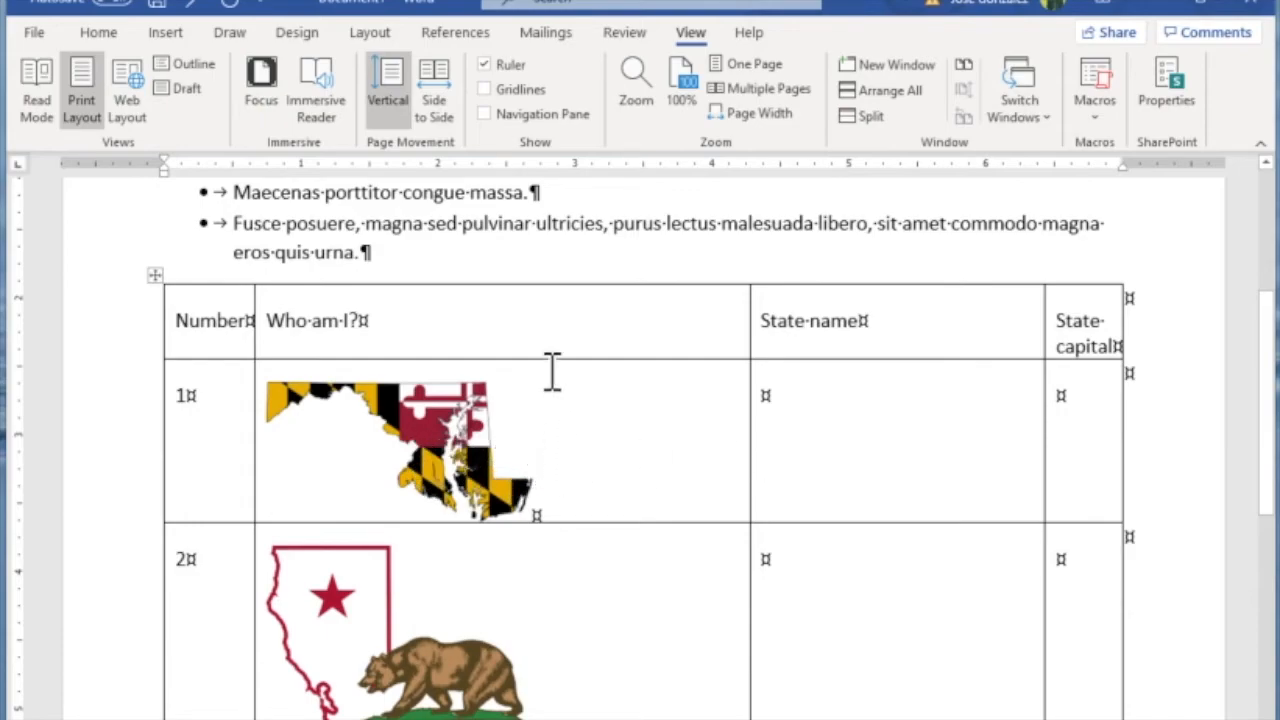
pyautogui.scroll(-8, 530, 445)
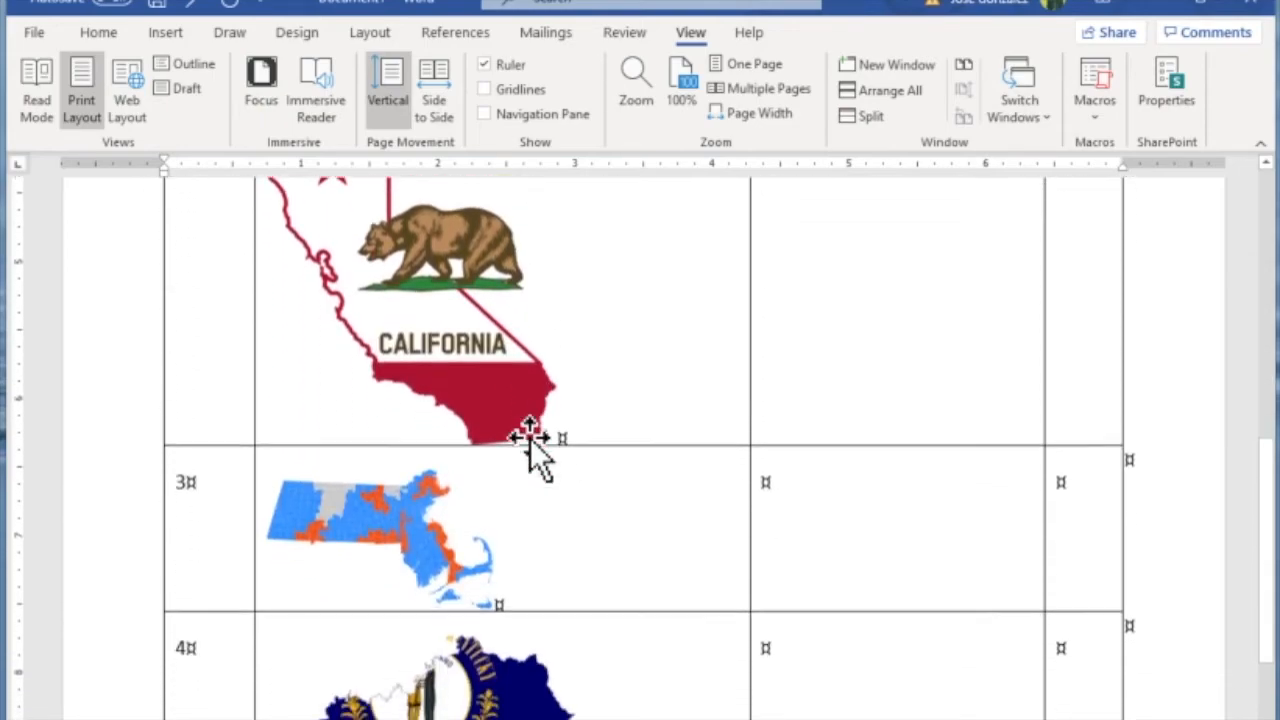
pyautogui.scroll(6, 634, 417)
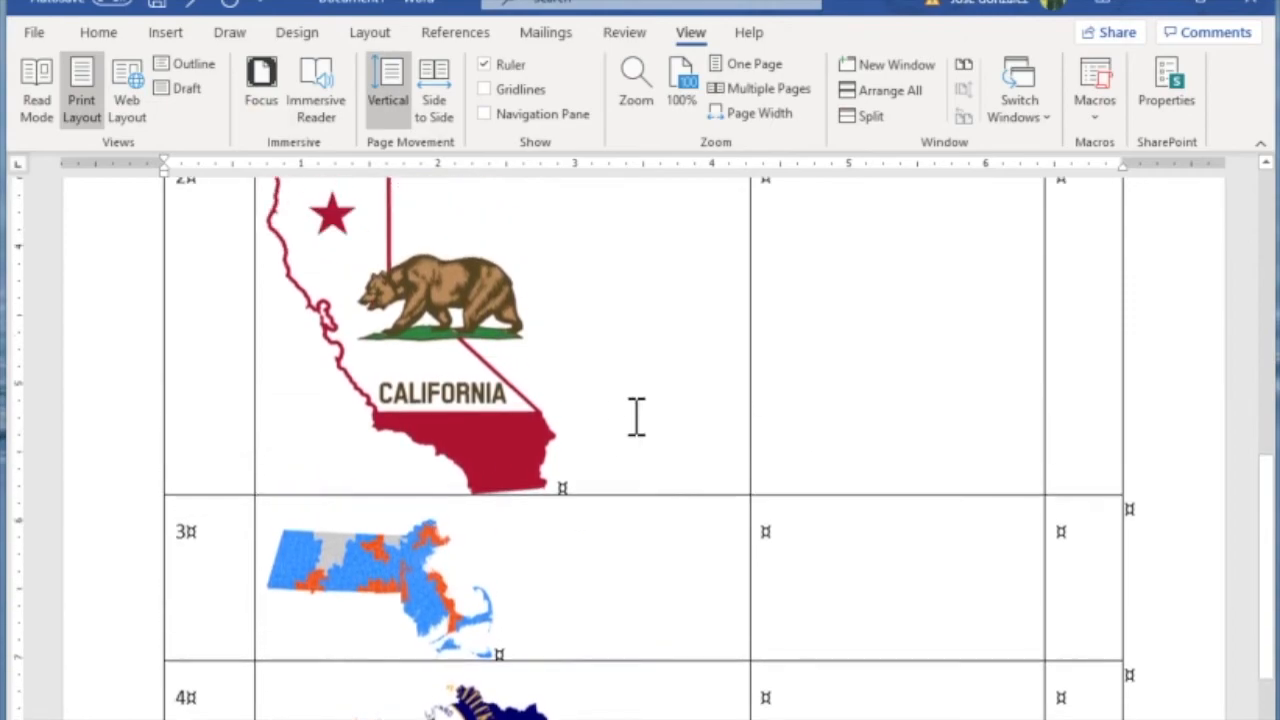
pyautogui.scroll(1, 634, 417)
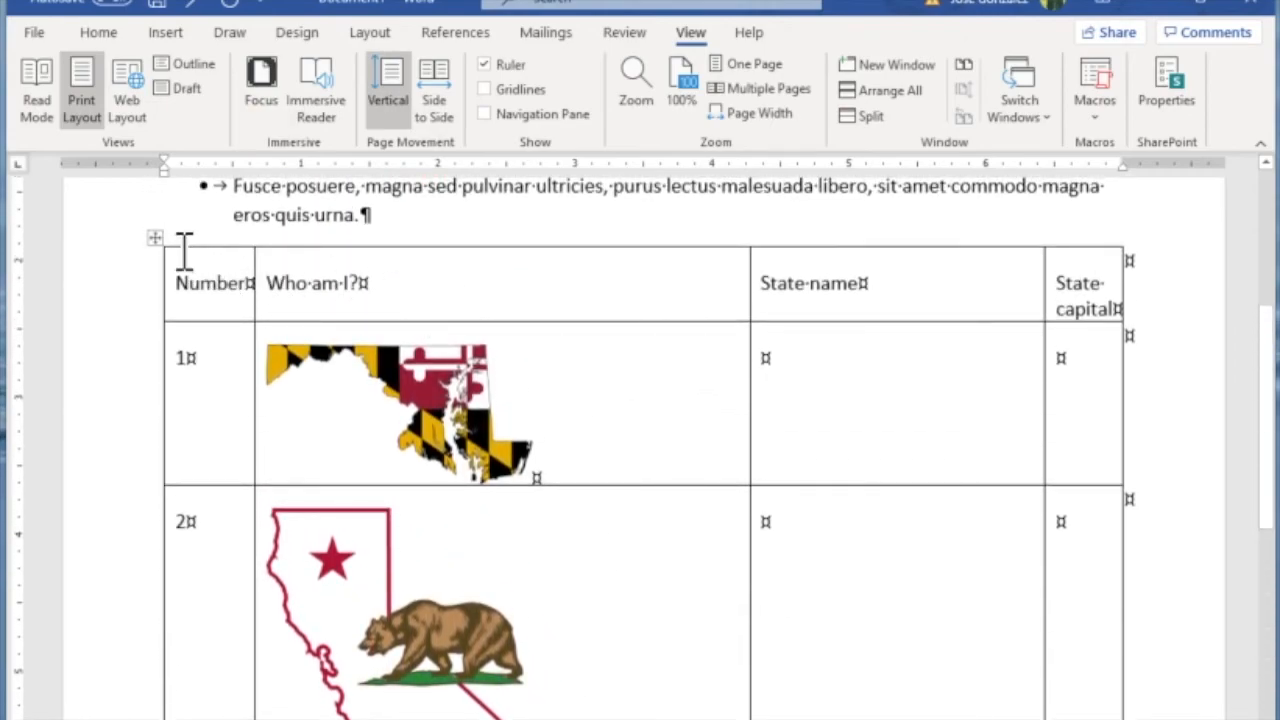
# Step: Centre the contents of every cell in the table both horizontally and vertically
pyautogui.click(527, 295)
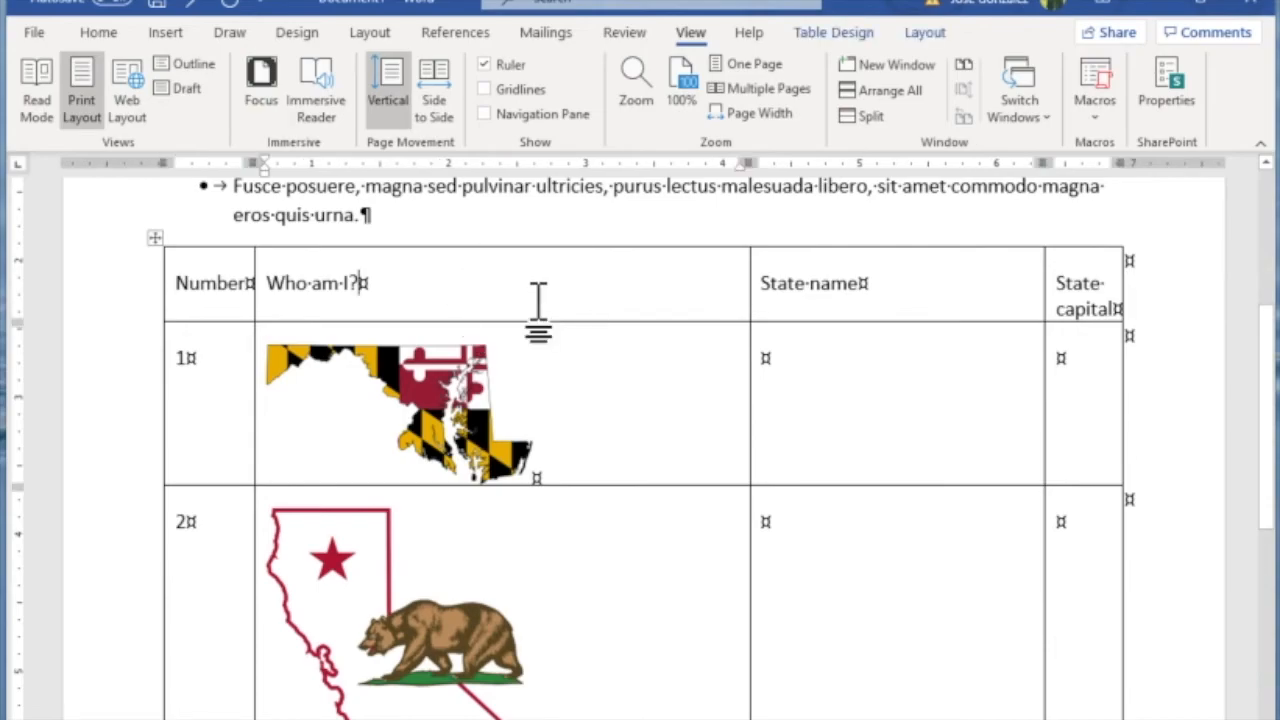
pyautogui.click(166, 243)
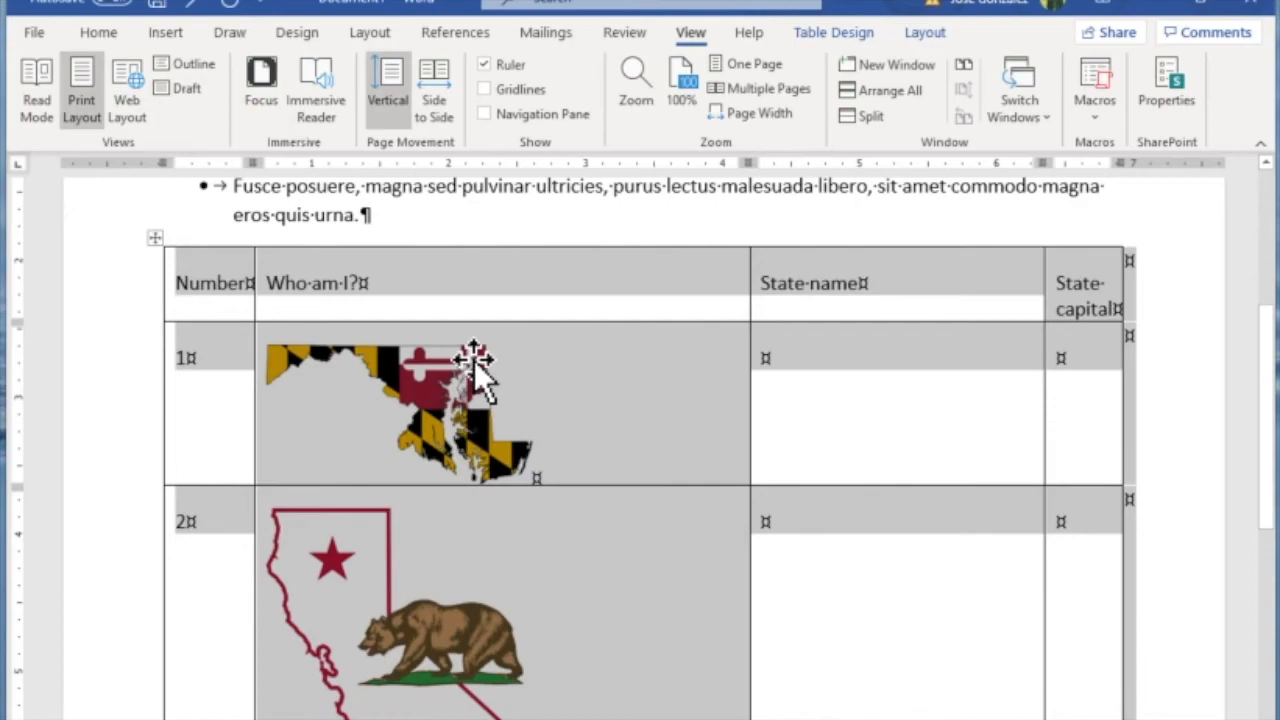
pyautogui.click(105, 33)
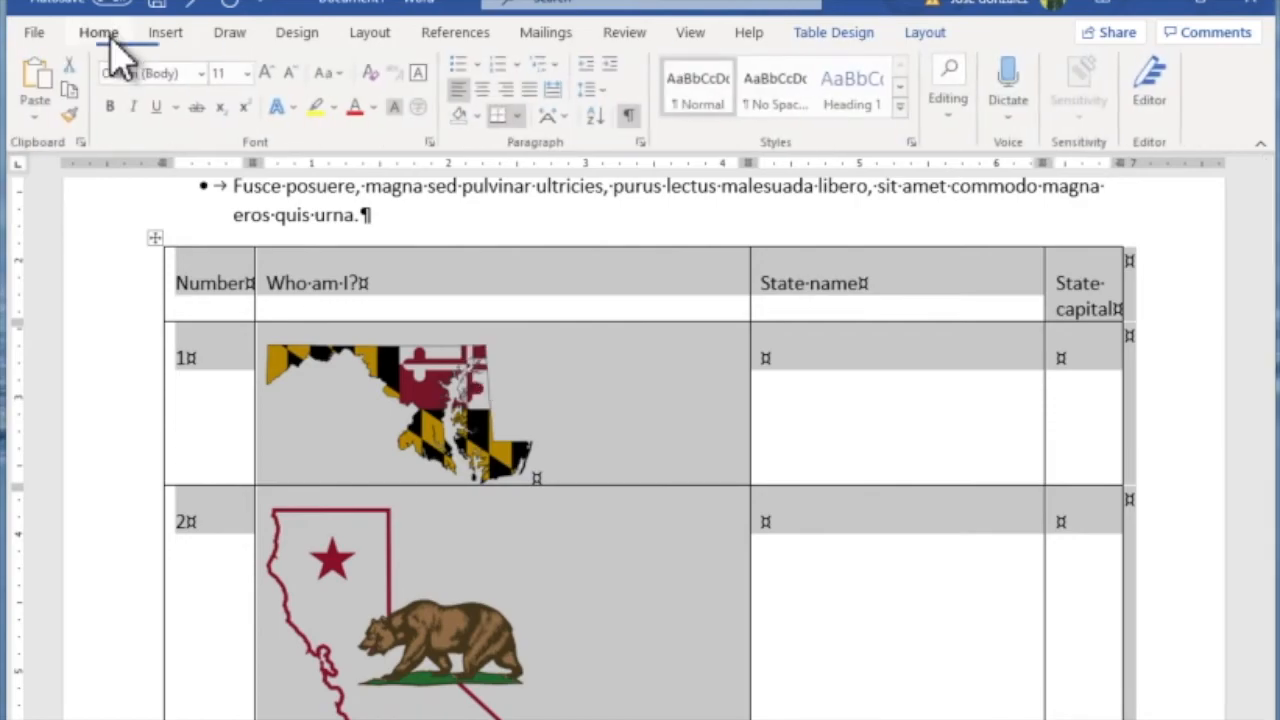
pyautogui.click(936, 42)
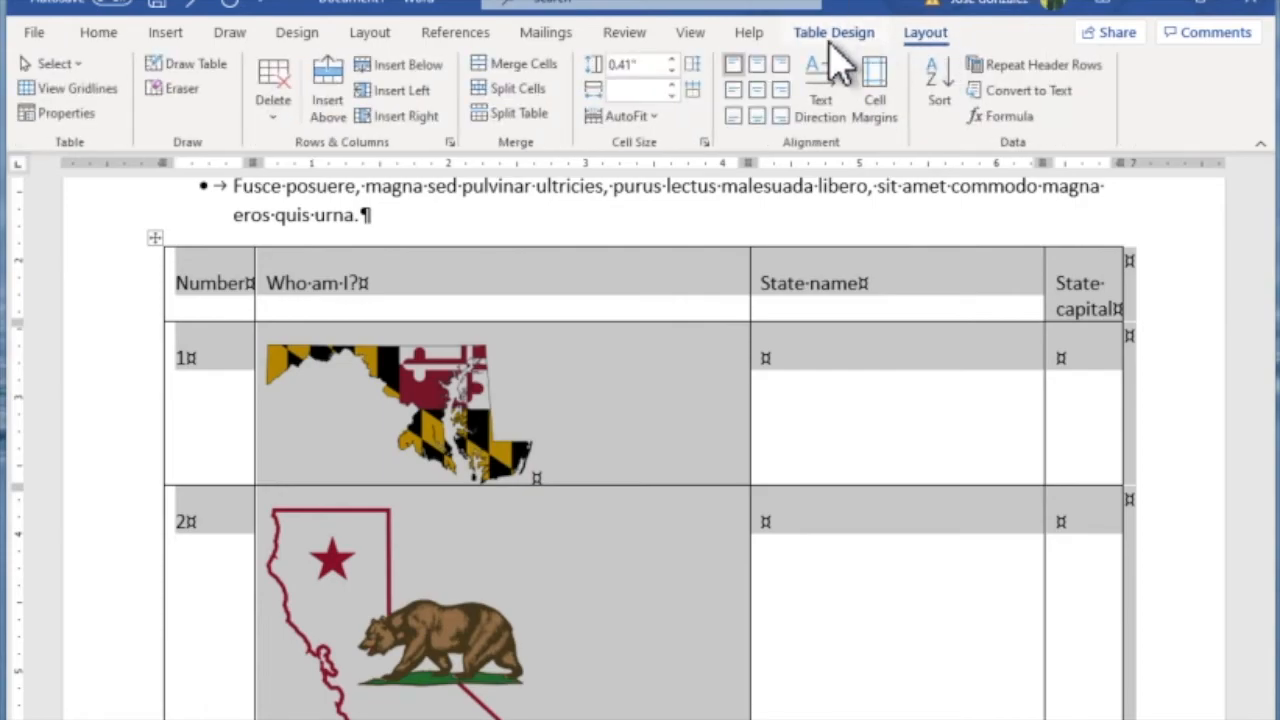
pyautogui.click(760, 96)
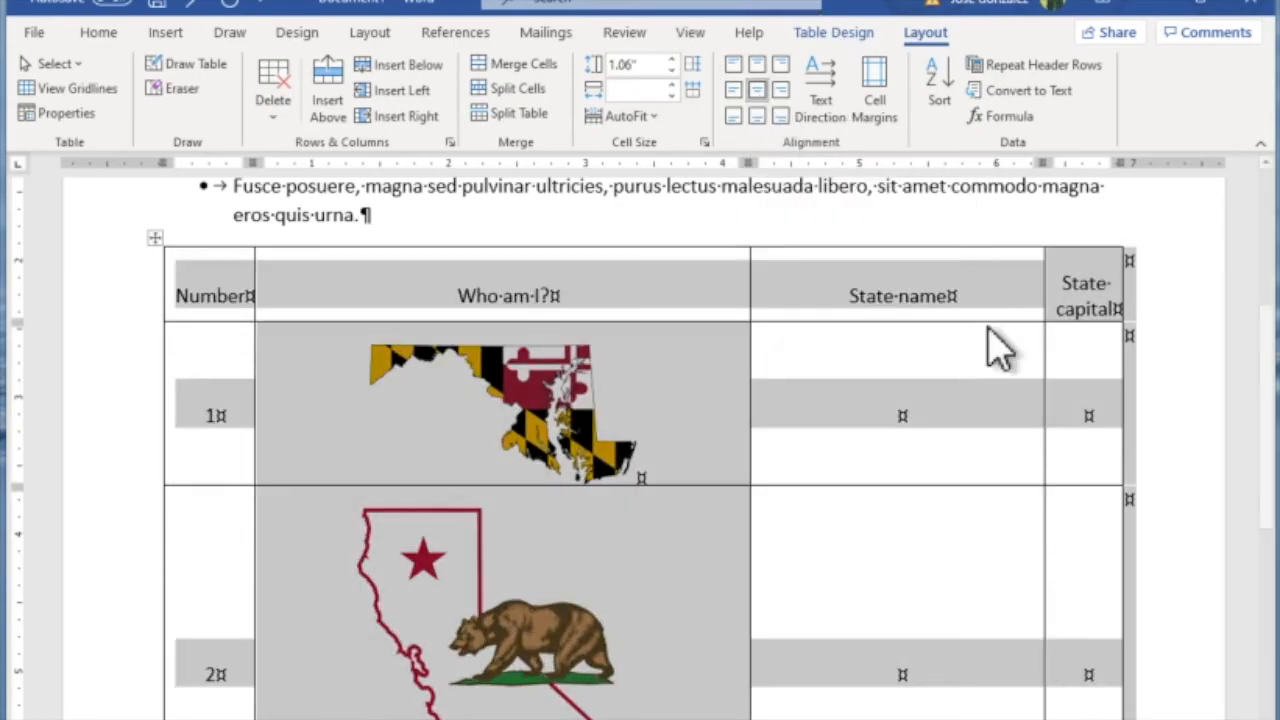
pyautogui.click(1169, 546)
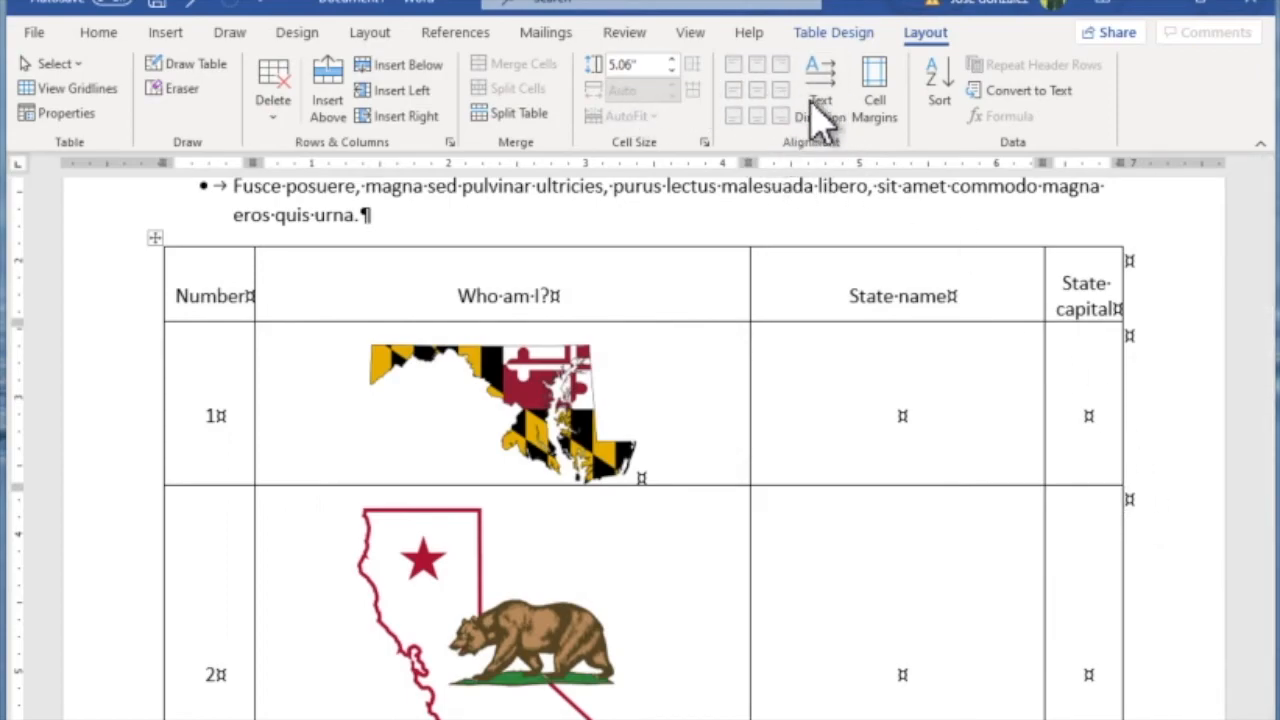
pyautogui.scroll(-1, 650, 592)
pyautogui.scroll(-4, 650, 592)
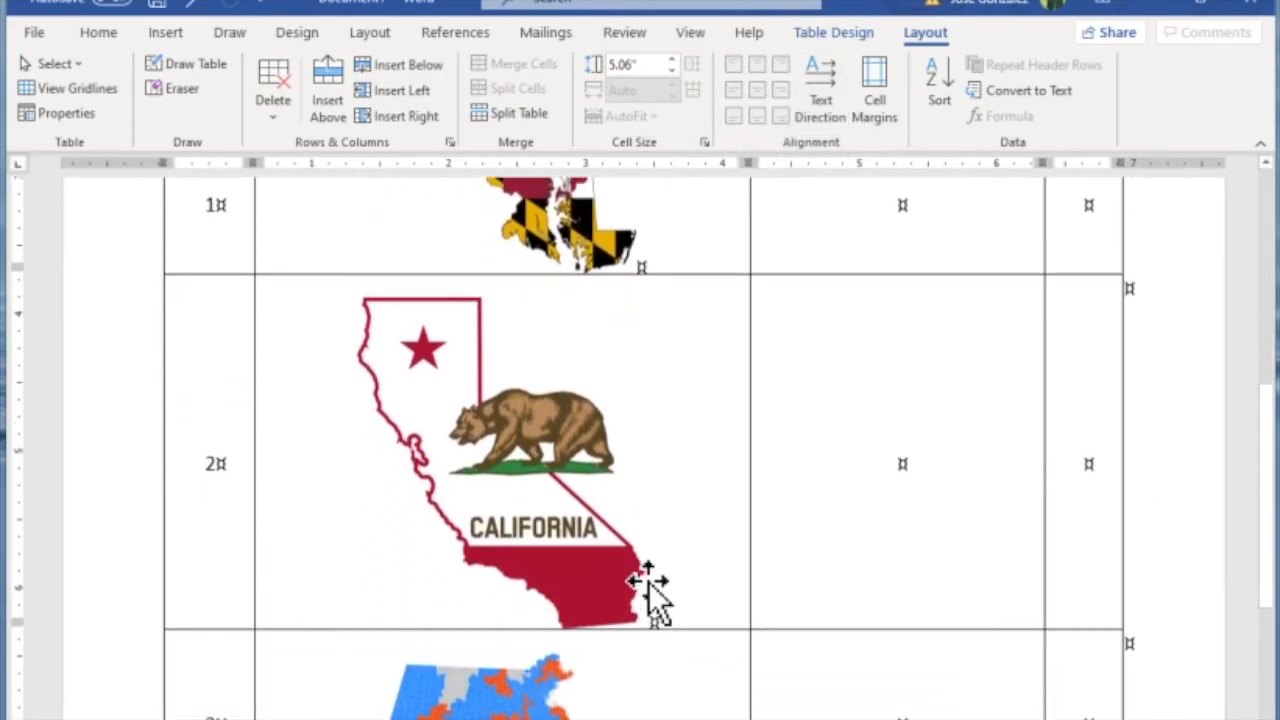
pyautogui.scroll(5, 650, 592)
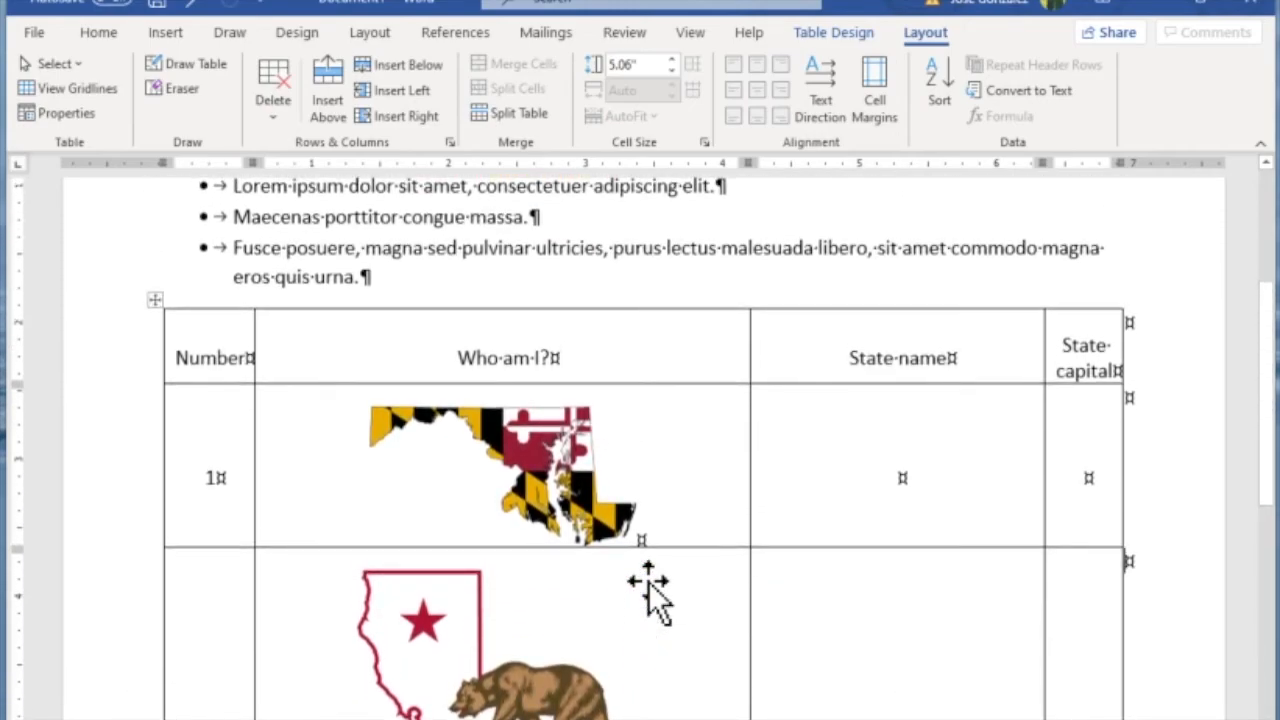
# Step: Narrow the whole Who am I? column to a width of 3 inches
pyautogui.click(900, 478)
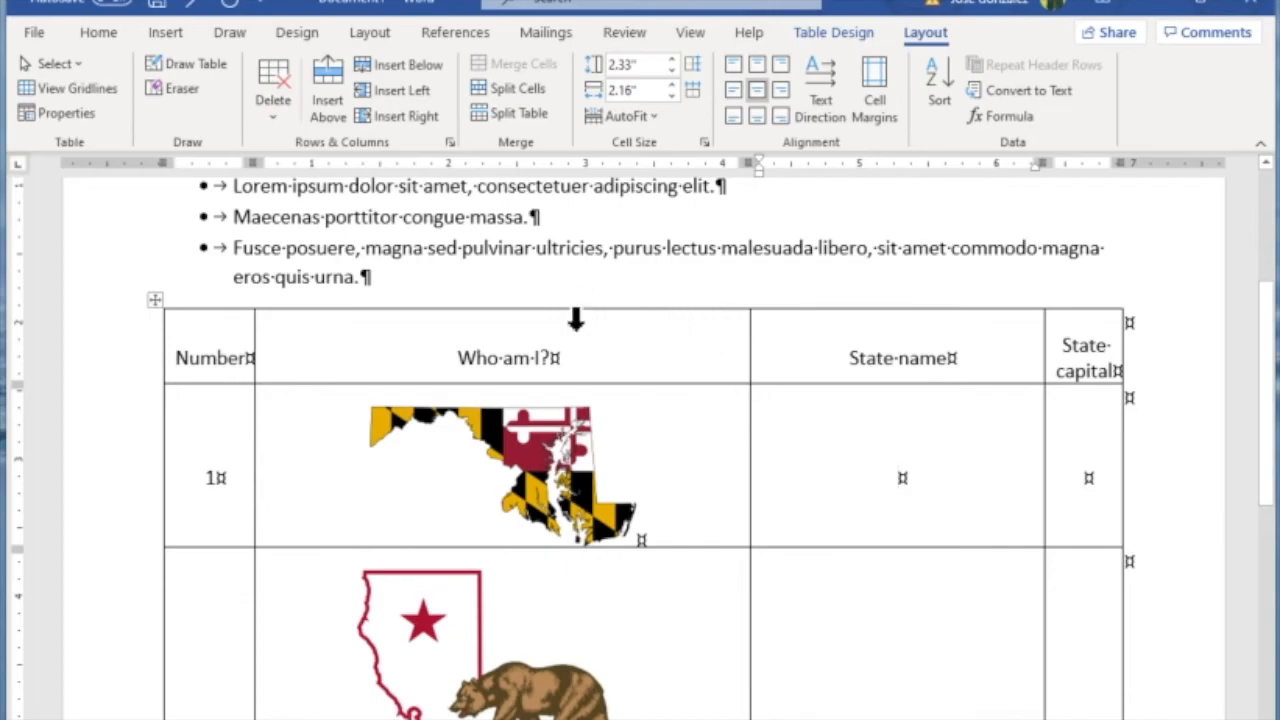
pyautogui.click(576, 318)
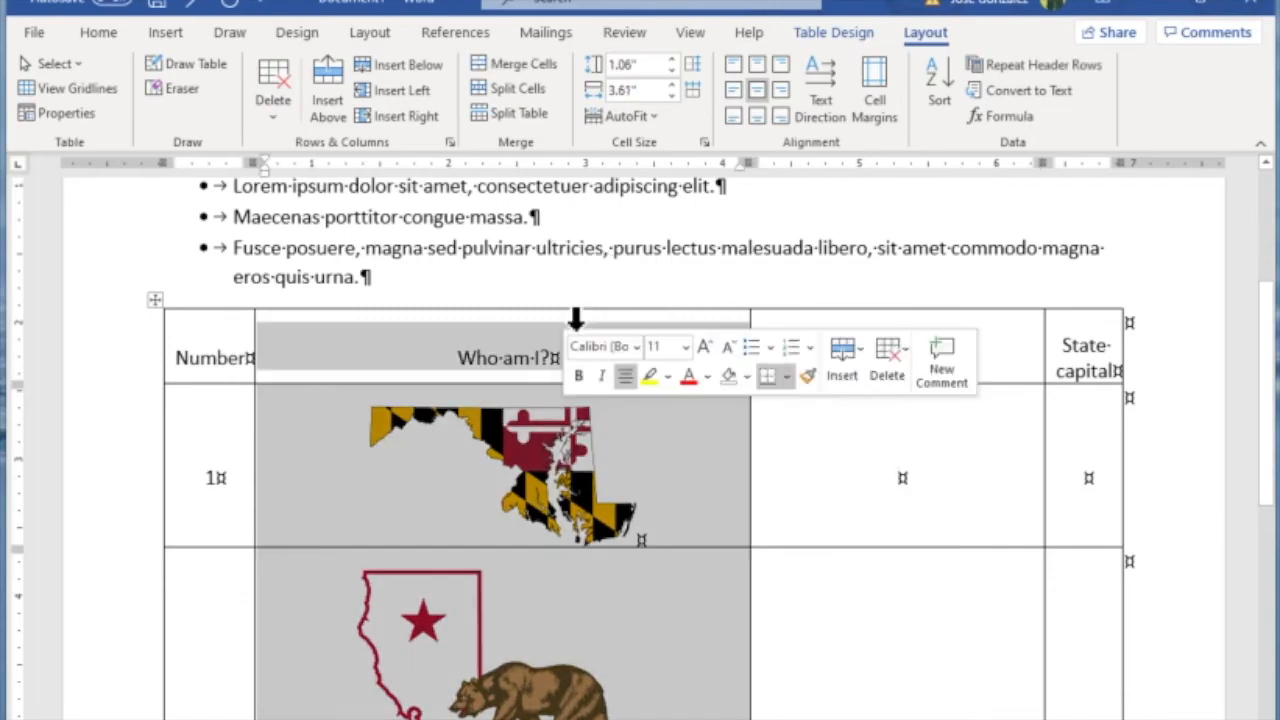
pyautogui.scroll(-10, 568, 470)
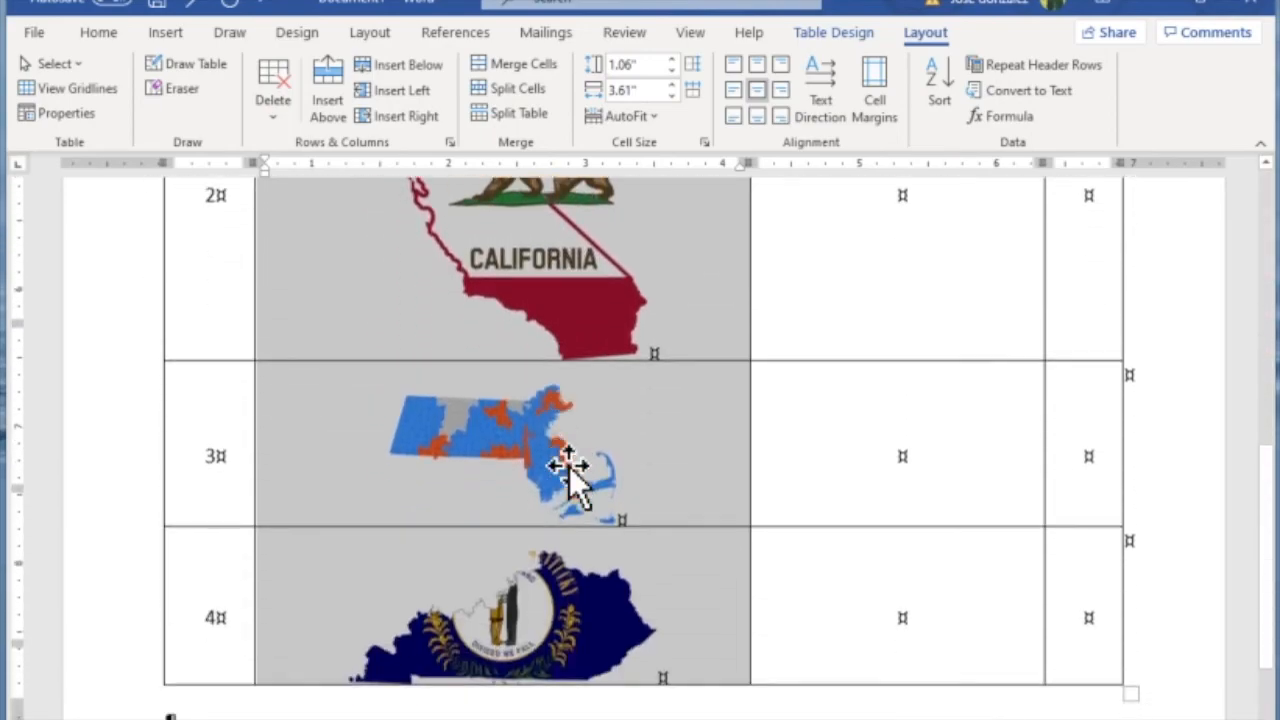
pyautogui.scroll(5, 568, 470)
pyautogui.scroll(3, 569, 466)
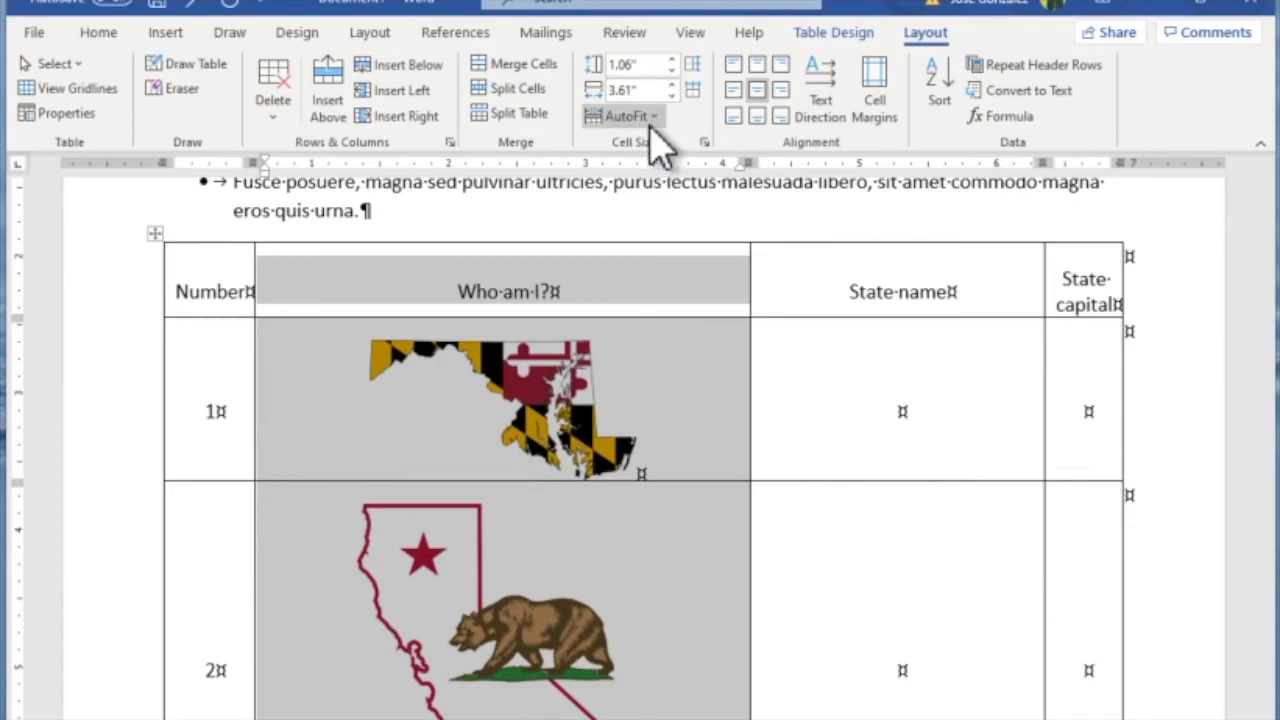
pyautogui.click(674, 96)
pyautogui.click(680, 98)
pyautogui.click(680, 98)
pyautogui.click(680, 98)
pyautogui.click(680, 98)
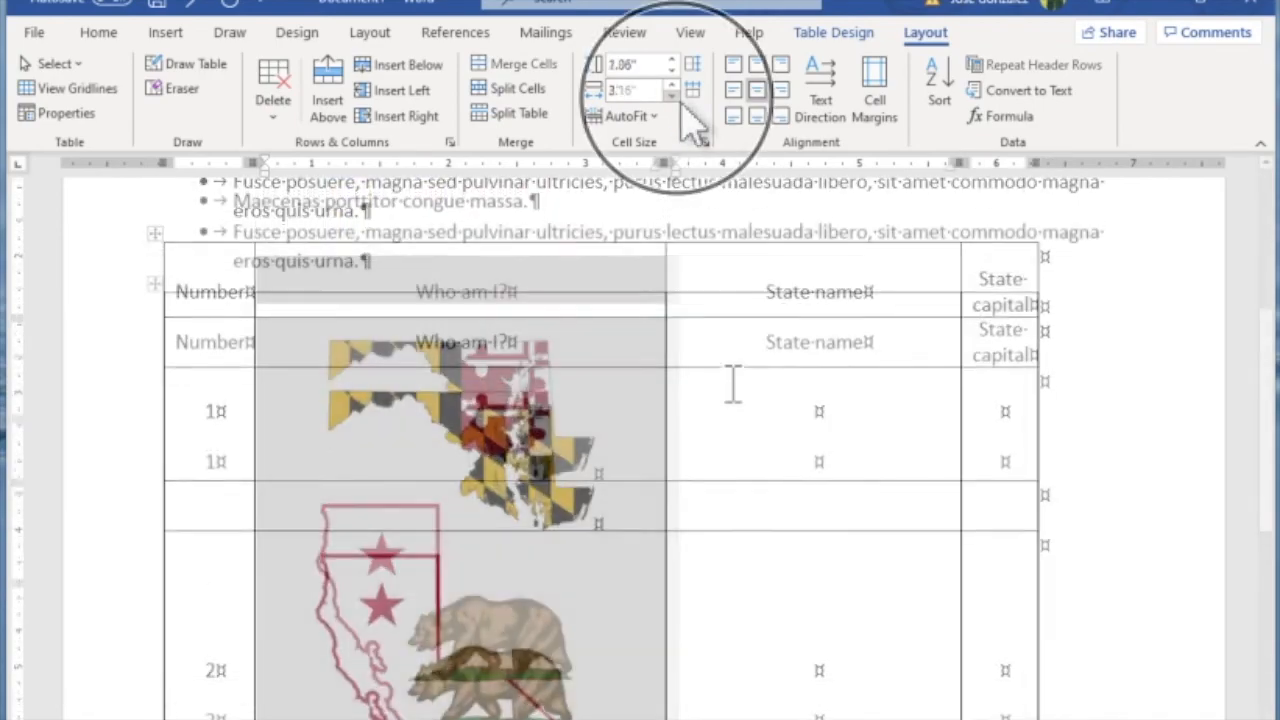
pyautogui.scroll(-2, 822, 513)
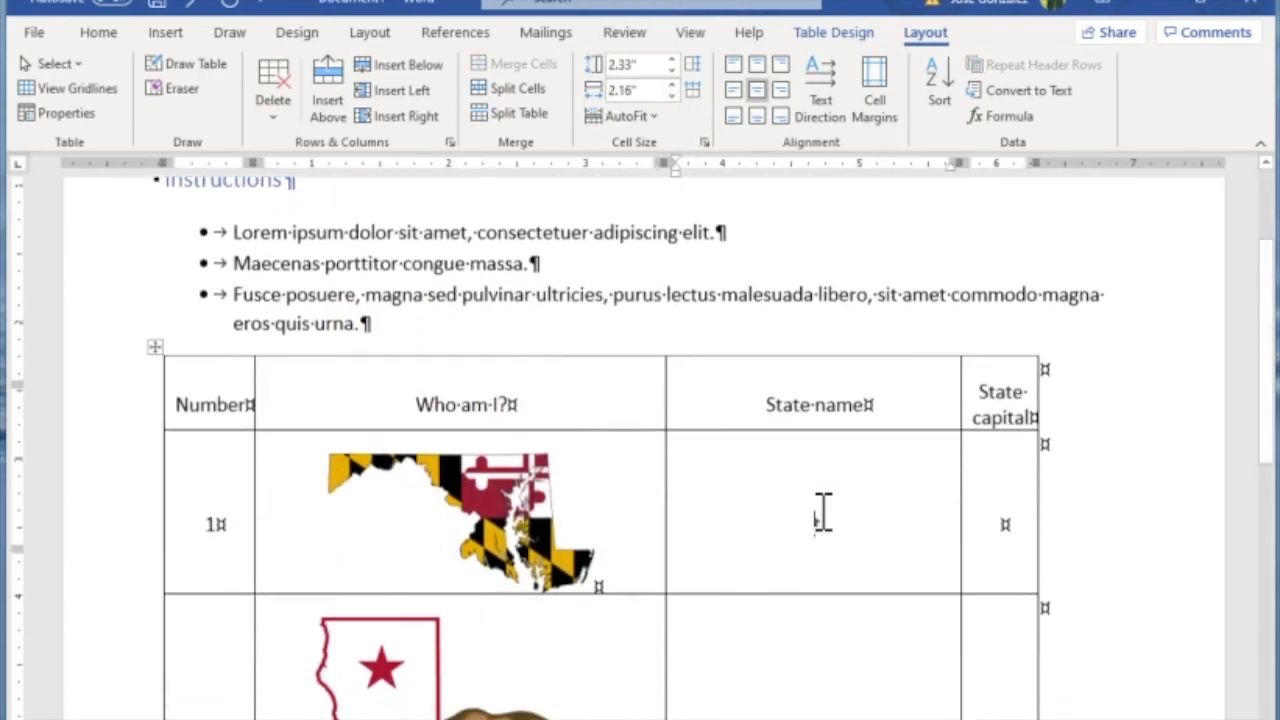
pyautogui.scroll(-3, 822, 513)
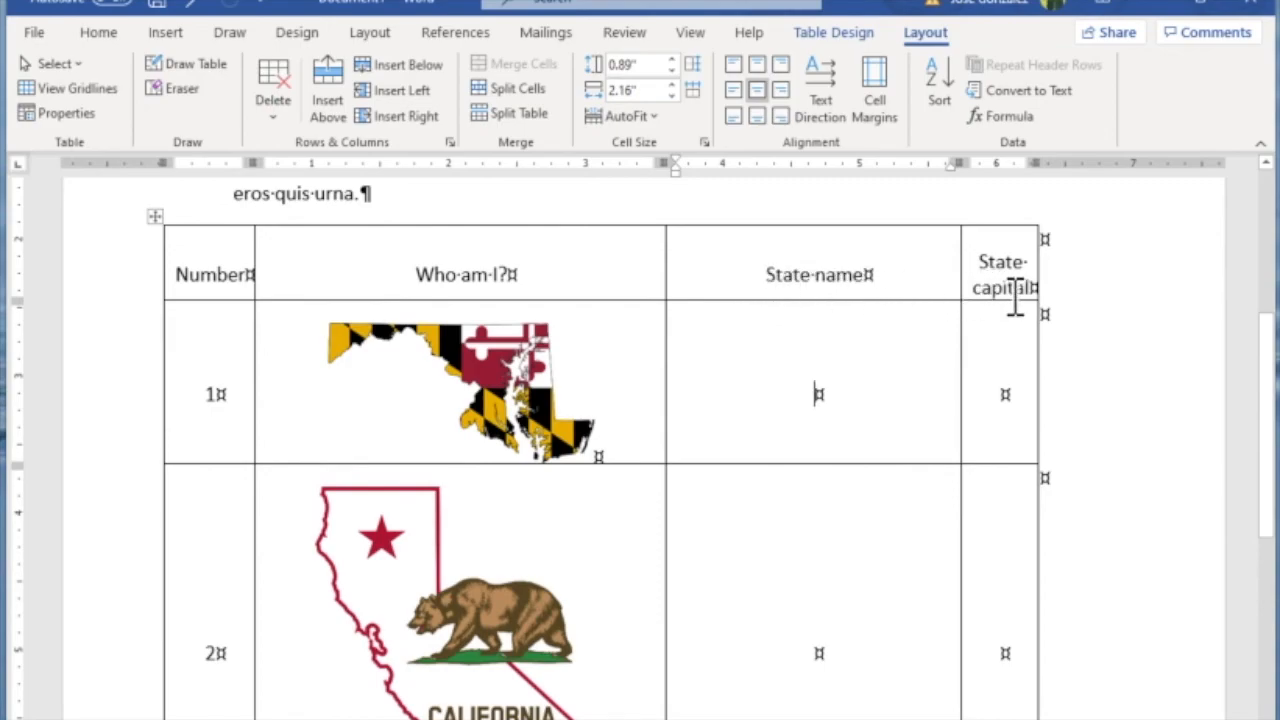
# Step: Distribute the State name and State capital columns evenly so both have the same width, and review the table
pyautogui.click(641, 272)
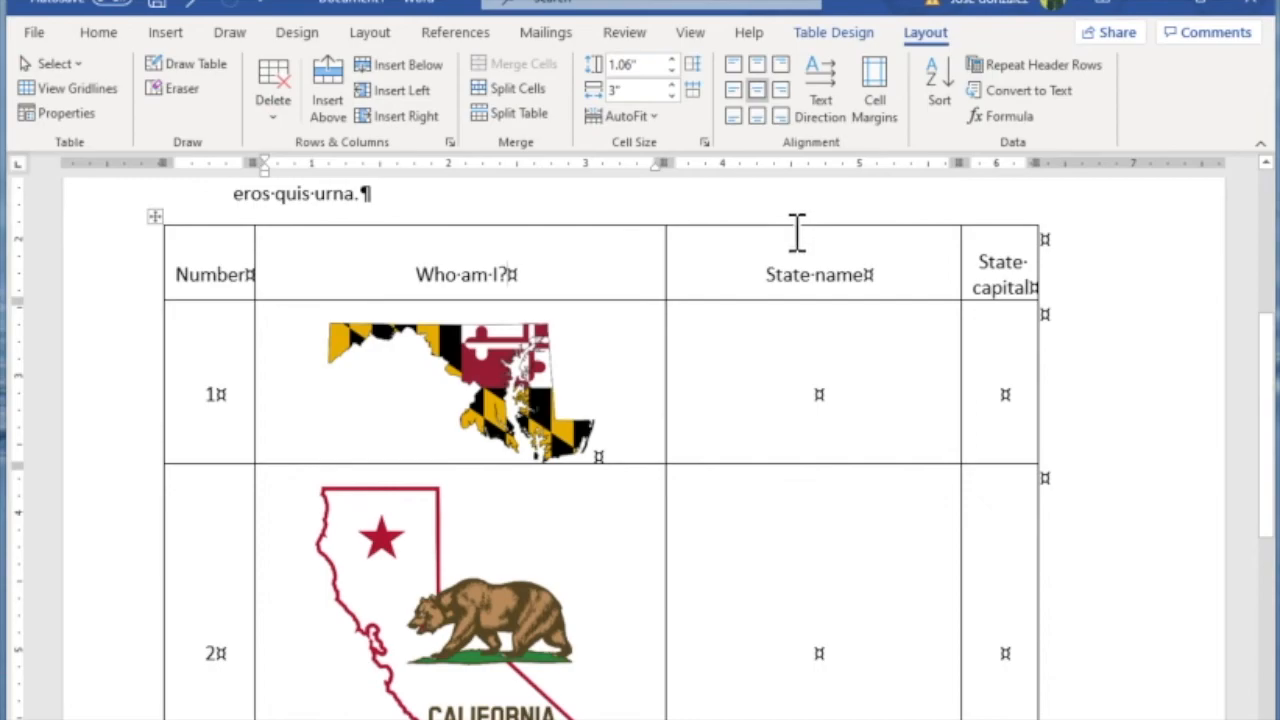
pyautogui.moveTo(795, 235); pyautogui.dragTo(1005, 235)
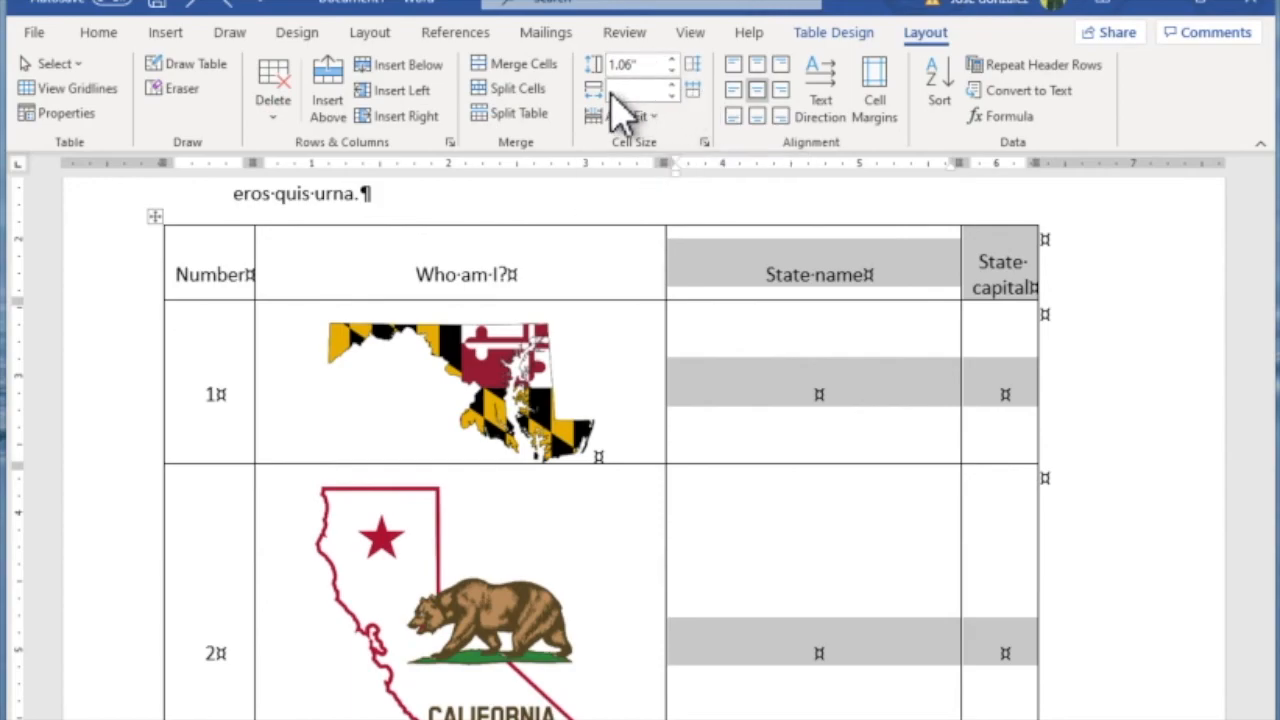
pyautogui.click(701, 97)
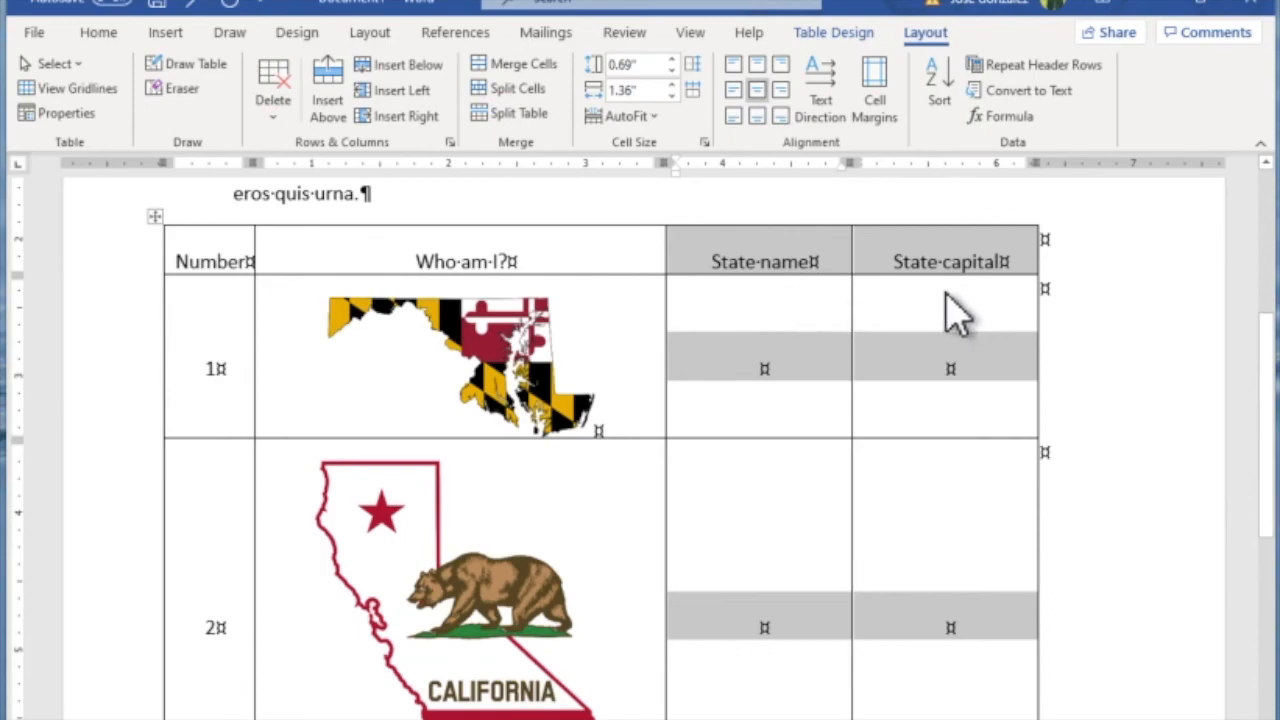
pyautogui.click(781, 318)
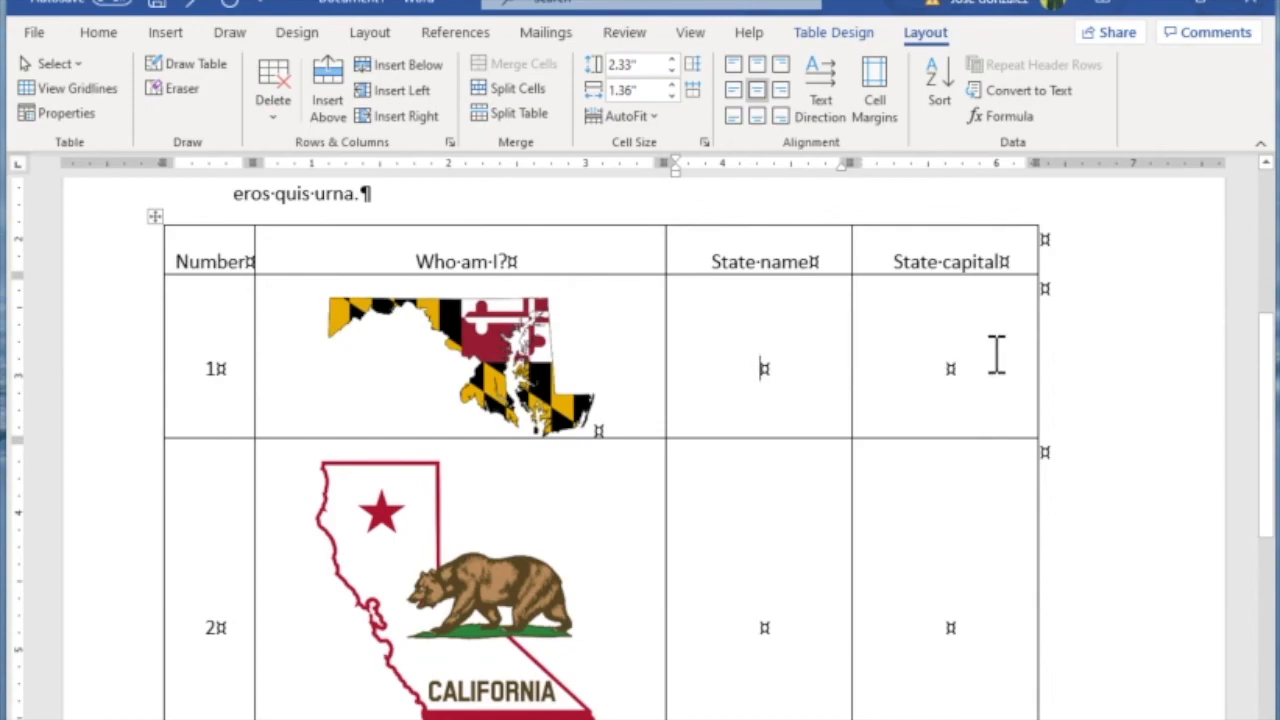
pyautogui.scroll(-6, 860, 380)
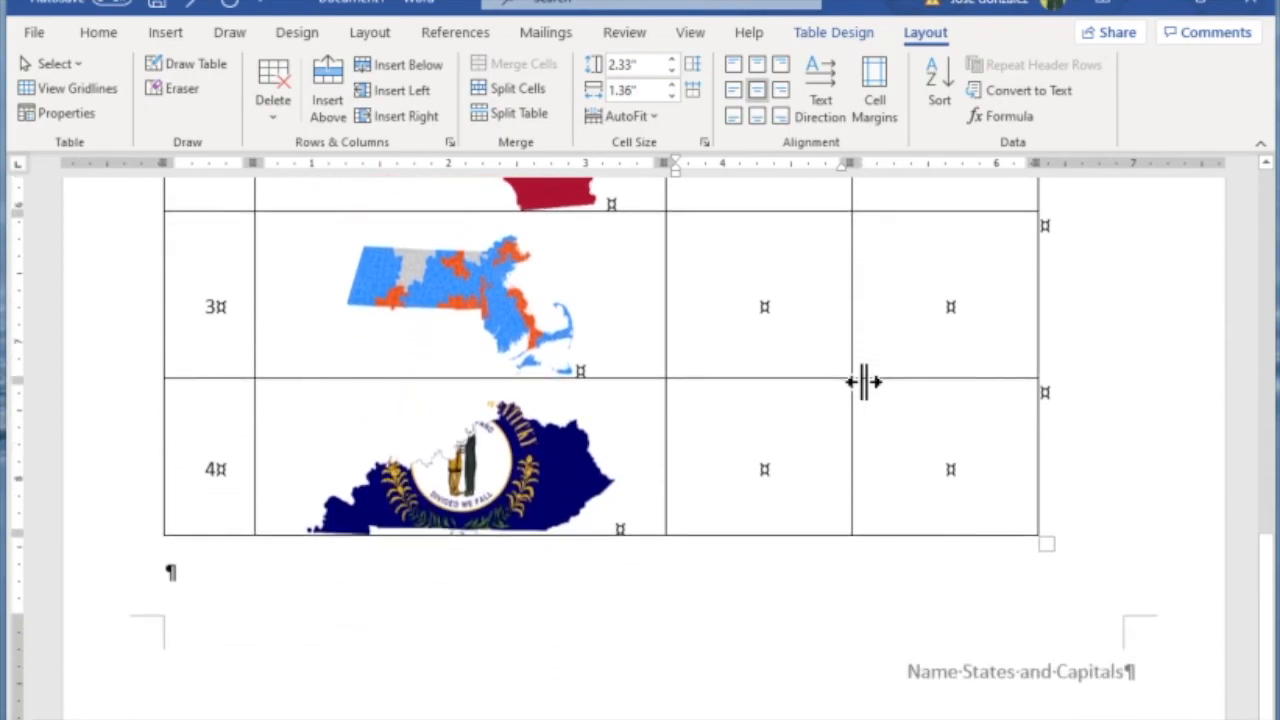
pyautogui.scroll(8, 863, 381)
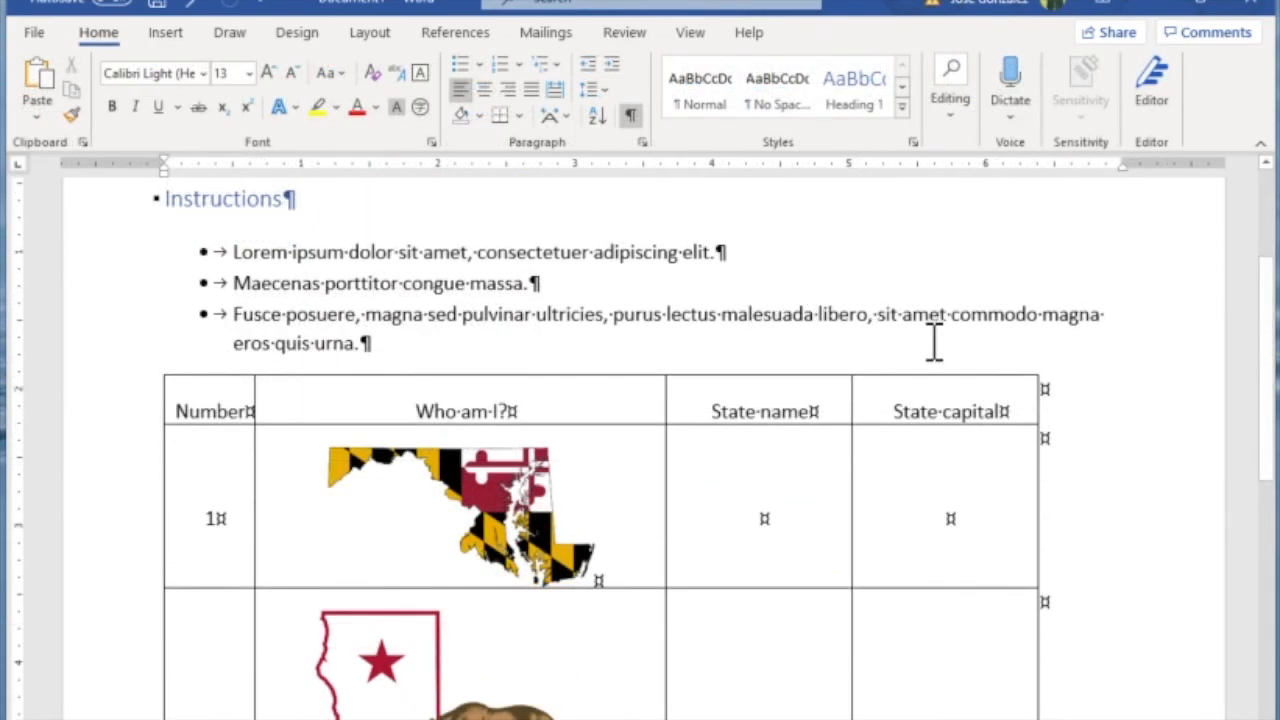
pyautogui.scroll(-7, 933, 343)
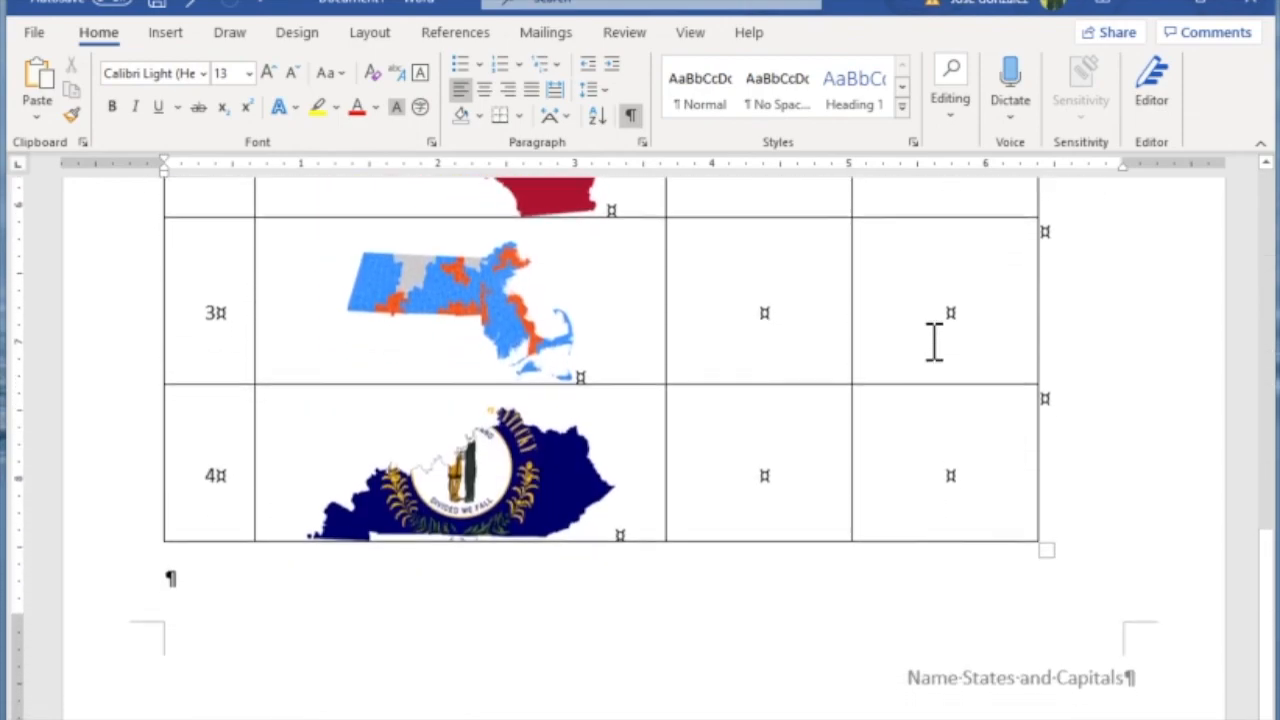
pyautogui.scroll(5, 933, 343)
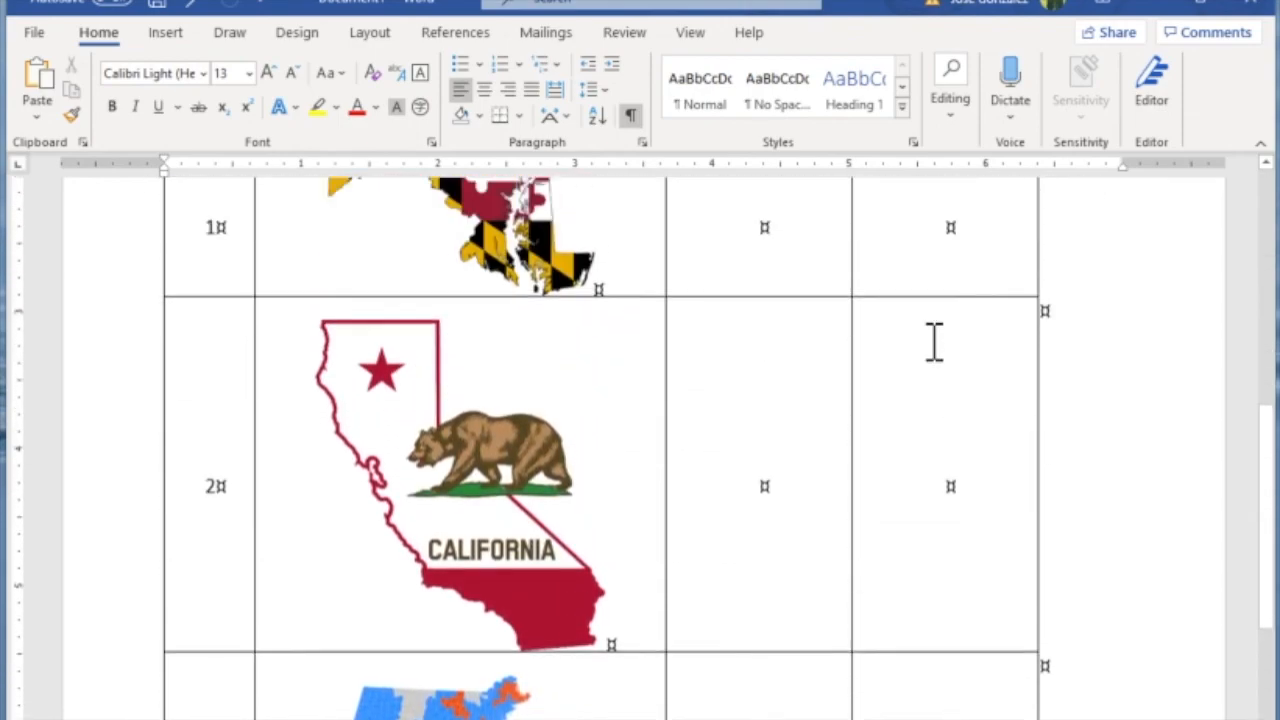
pyautogui.scroll(2, 933, 343)
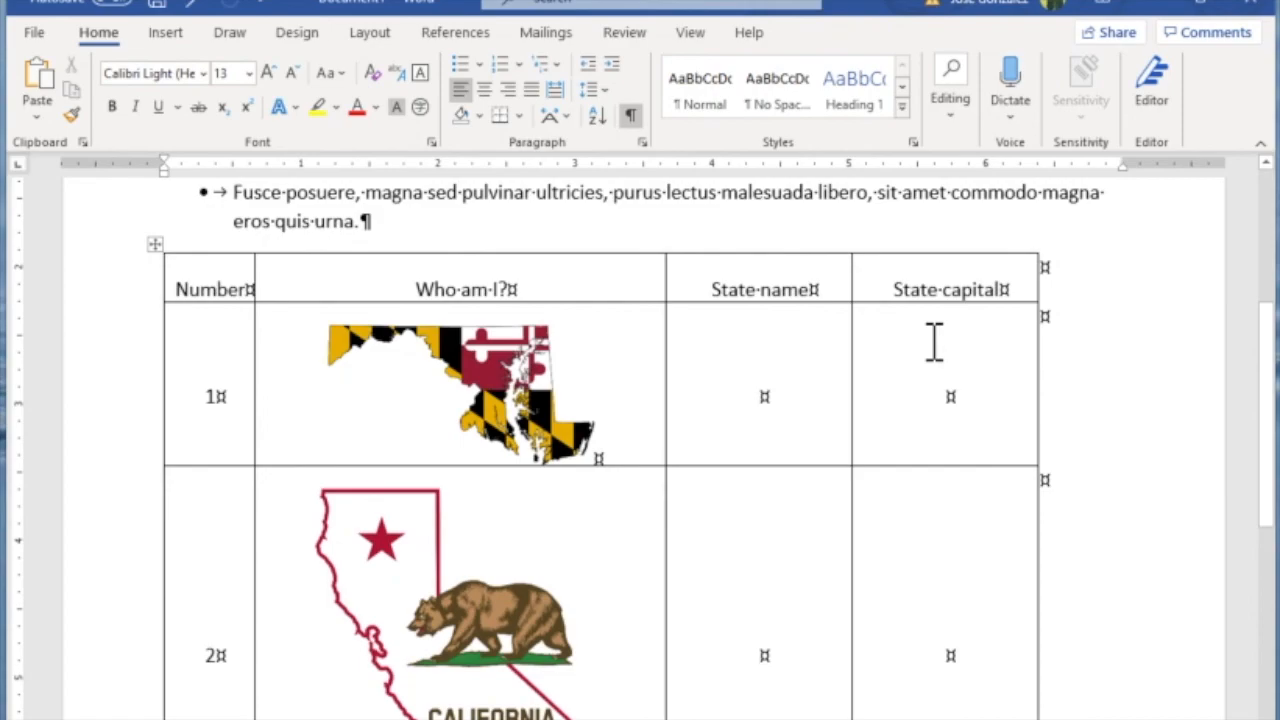